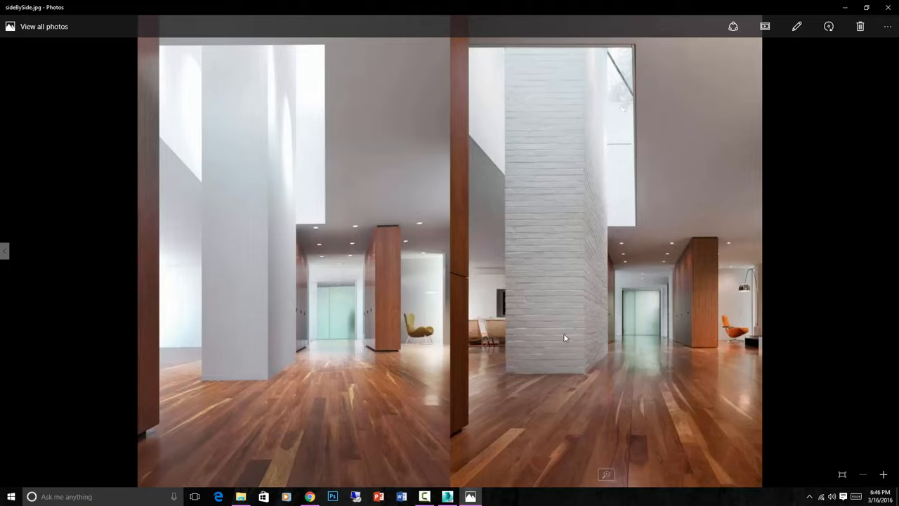
Step: Compare interior.jpg with the side-by-side reference images and examine the white brick column up close before returning to 3ds Max
key("Left")
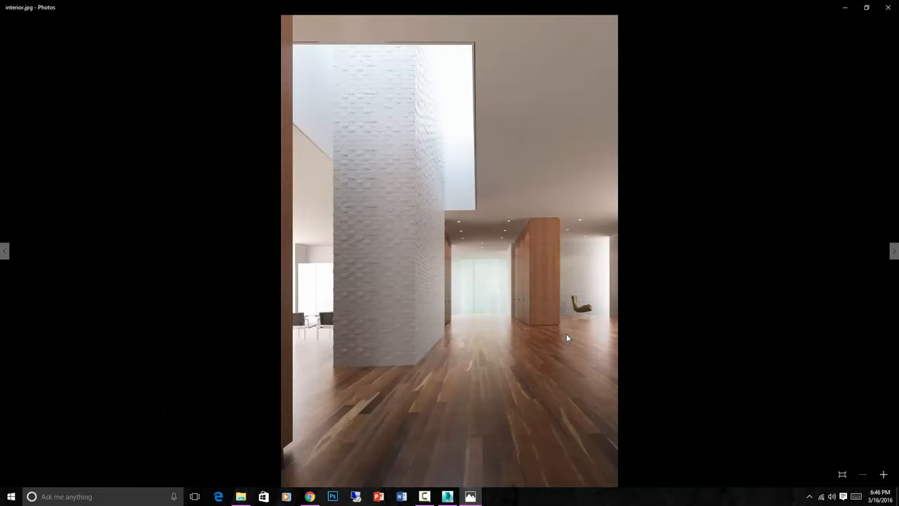
key("Right")
key("Left")
key("Right")
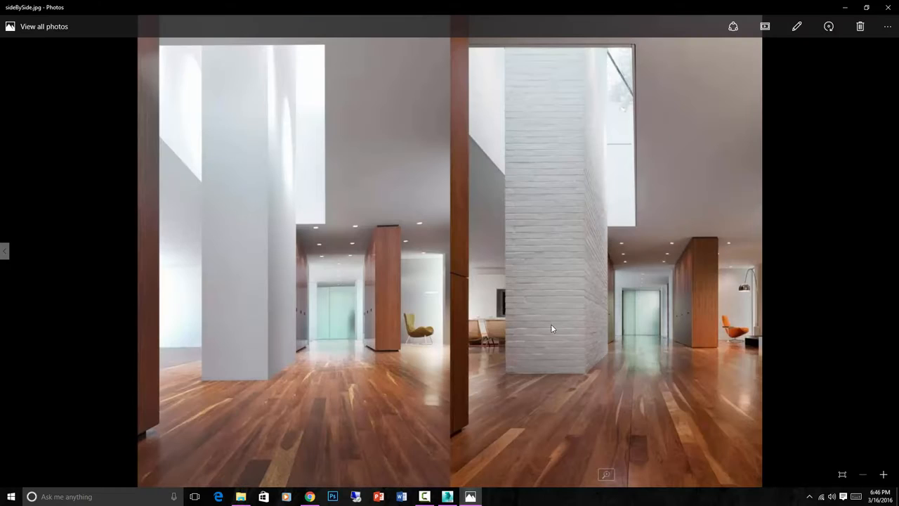
left_click(883, 475)
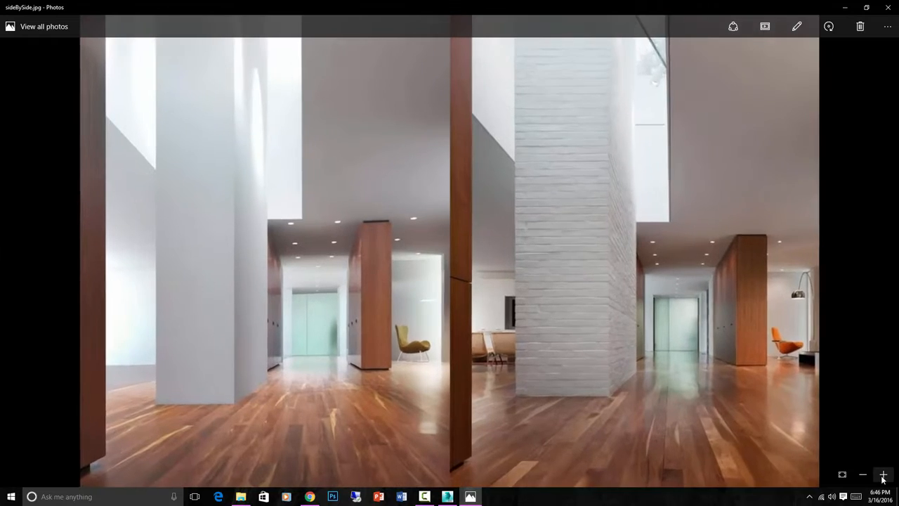
left_click(883, 475)
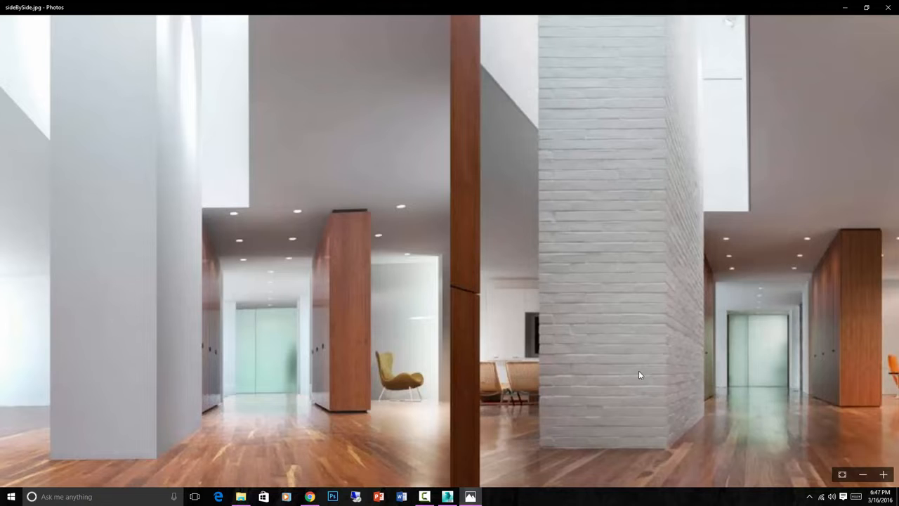
scroll(731, 327, "up", 3)
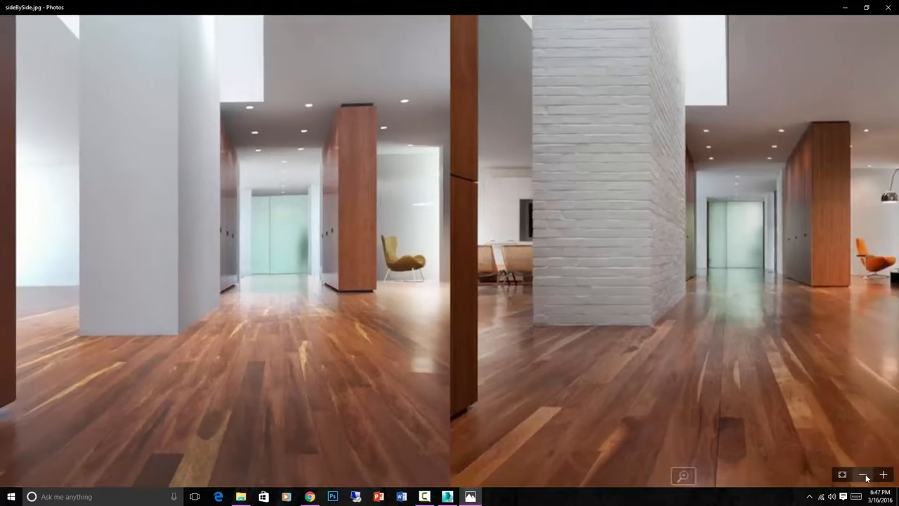
left_click(863, 474)
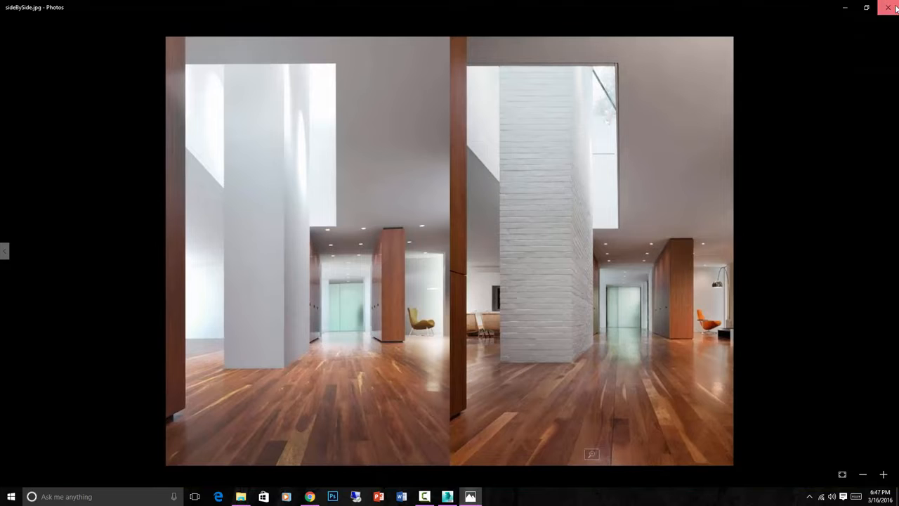
left_click(845, 7)
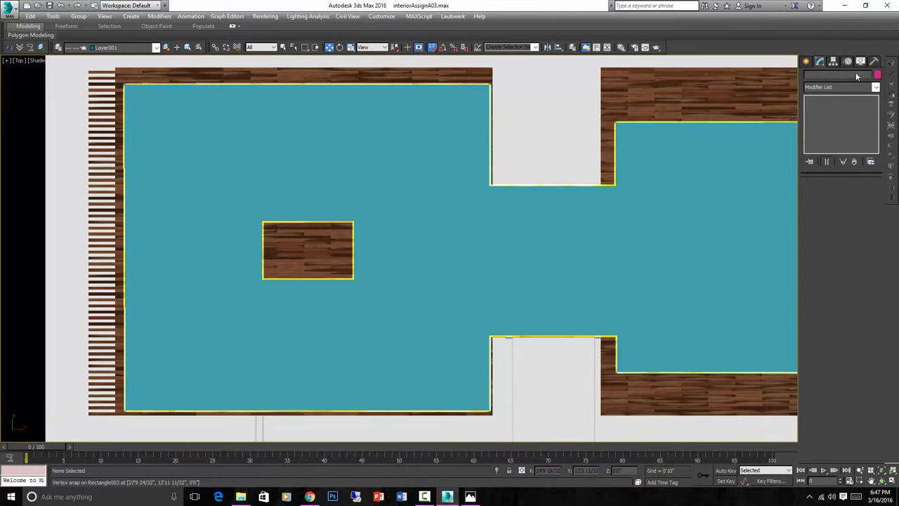
Step: Draw a rectangle about 2'10" by 6'9" inside the small roof opening and extrude it 25'7" into a column
left_click(859, 128)
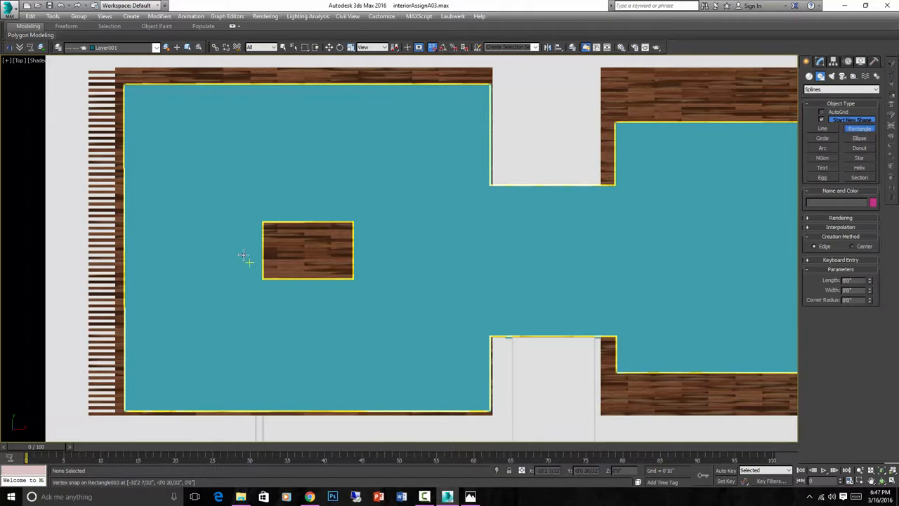
left_click_drag(279, 238, 340, 264)
scroll(475, 242, "down", 4)
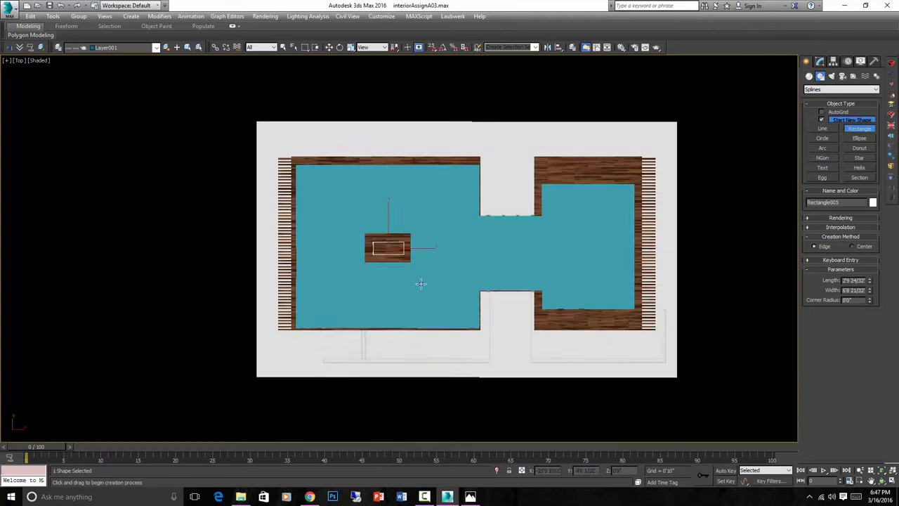
middle_click_drag(421, 283, 433, 232, "alt")
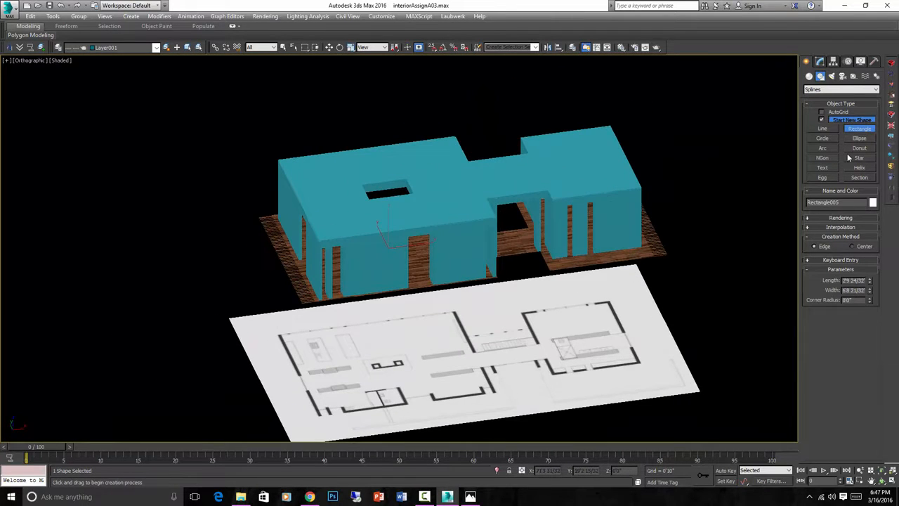
left_click(891, 136)
left_click_drag(869, 200, 869, 195)
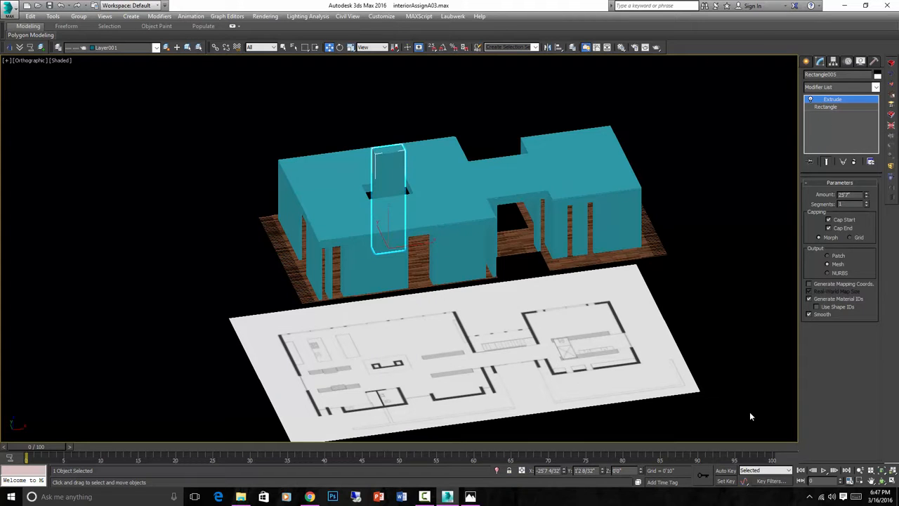
Step: Isolate the extruded column from the rest of the building and frame it in the top view
left_click(511, 136)
left_click(395, 163)
key("alt+q")
key("t")
key("z")
left_click(493, 119)
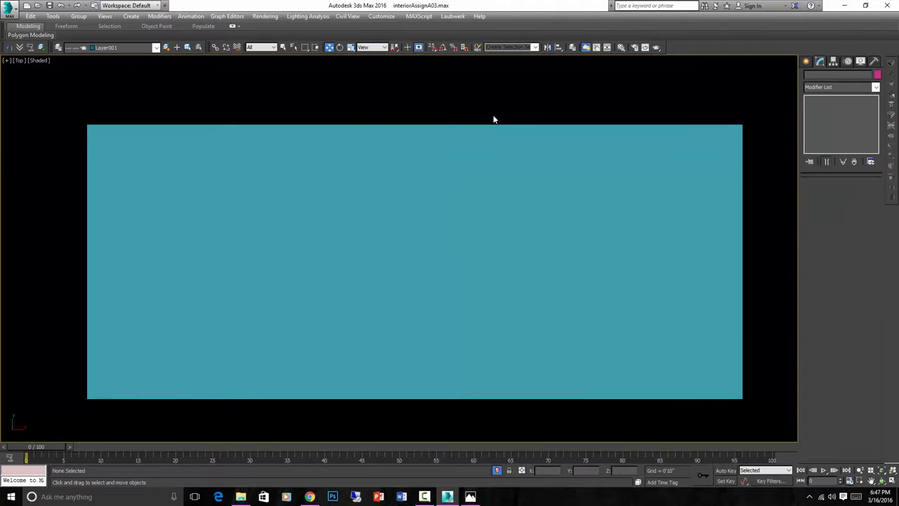
Step: Examine the column's base in the front view and compare it with the brick column in the reference photo
scroll(493, 120, "down", 4)
left_click_drag(483, 99, 446, 188)
key("f")
key("z")
scroll(524, 232, "down", 2)
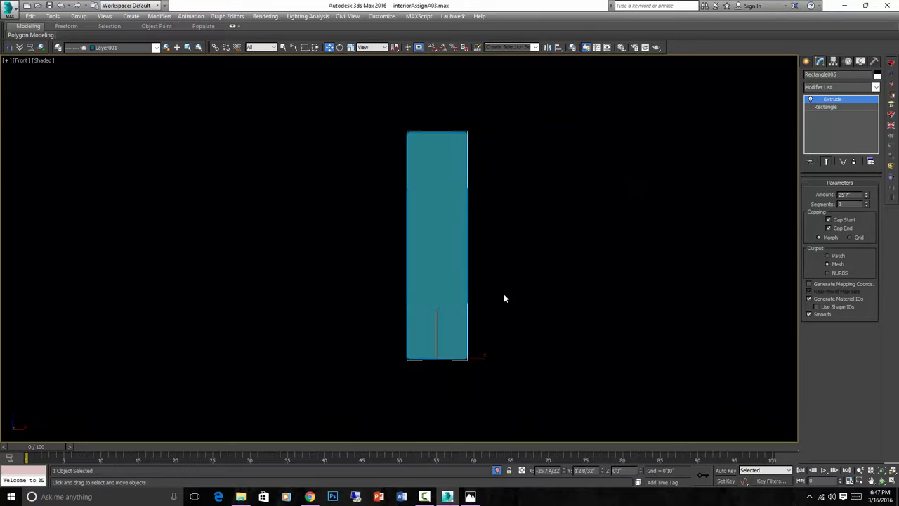
left_click(504, 299)
scroll(445, 352, "up", 5)
scroll(440, 351, "down", 2)
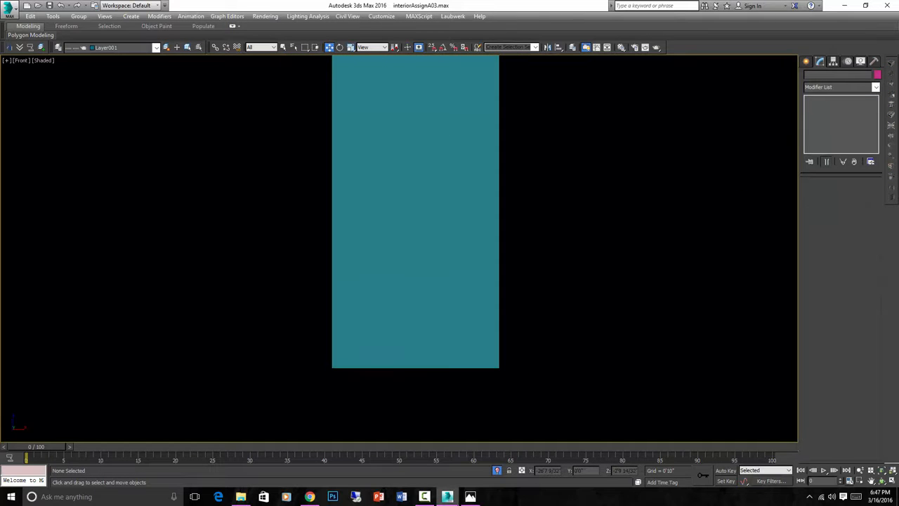
left_click(470, 497)
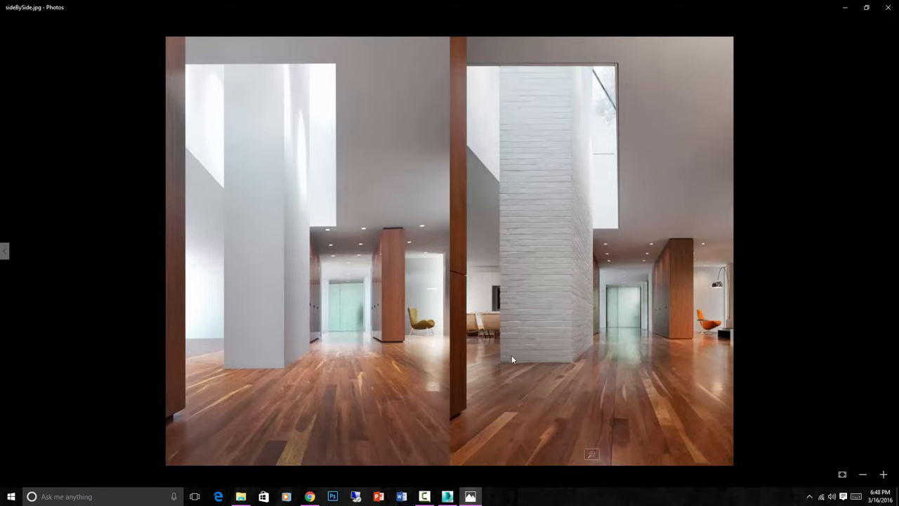
left_click(845, 9)
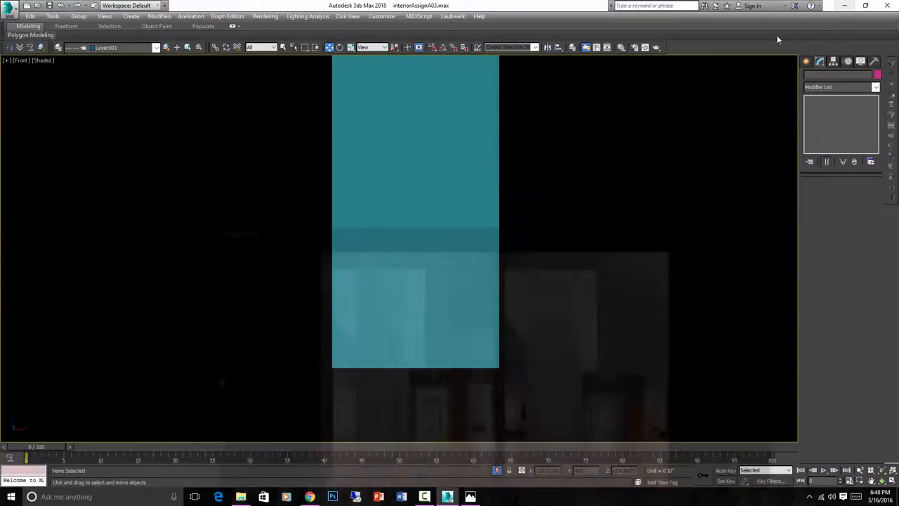
Step: Draw a small horizontal rectangle beside the column's base in the left view as a single brick outline
left_click(466, 226)
key("t")
key("z")
scroll(467, 231, "down", 5)
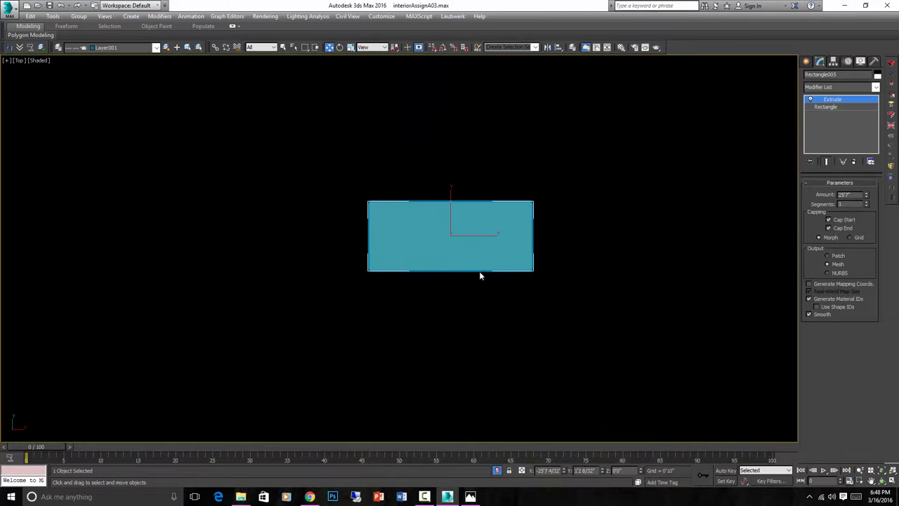
middle_click_drag(479, 271, 533, 224, "alt")
key("l")
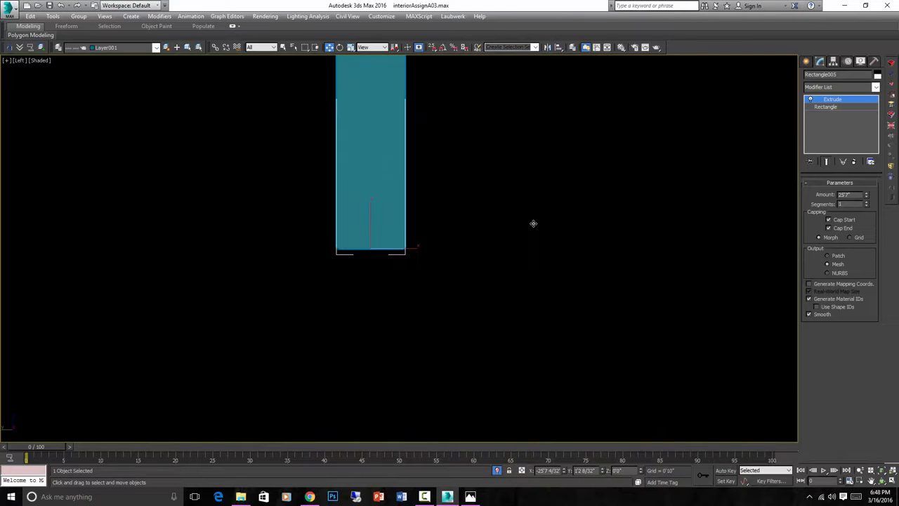
key("z")
left_click(521, 272)
scroll(450, 363, "up", 4)
middle_click_drag(420, 390, 486, 264)
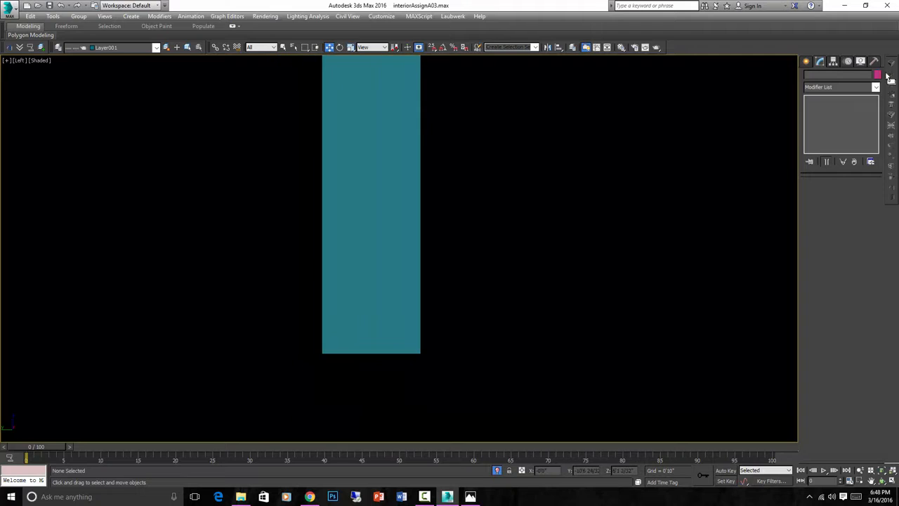
left_click(807, 62)
left_click(855, 128)
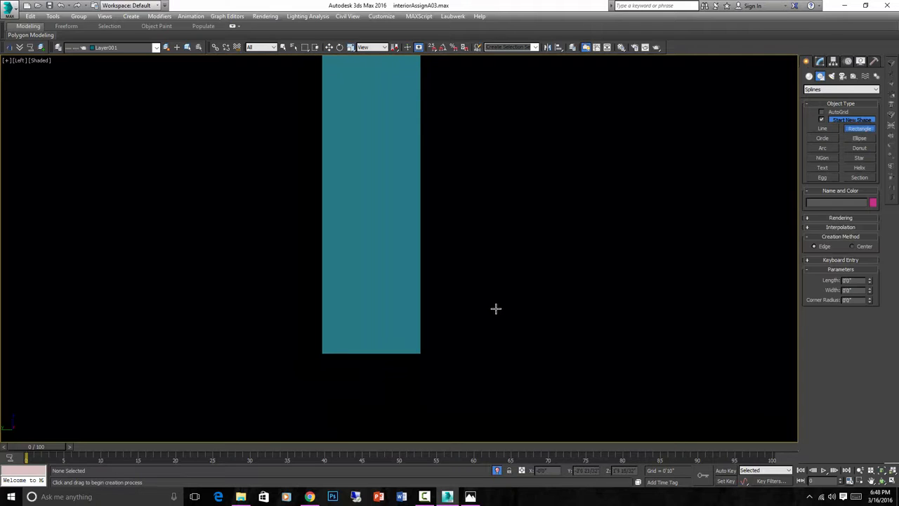
left_click_drag(478, 310, 525, 324)
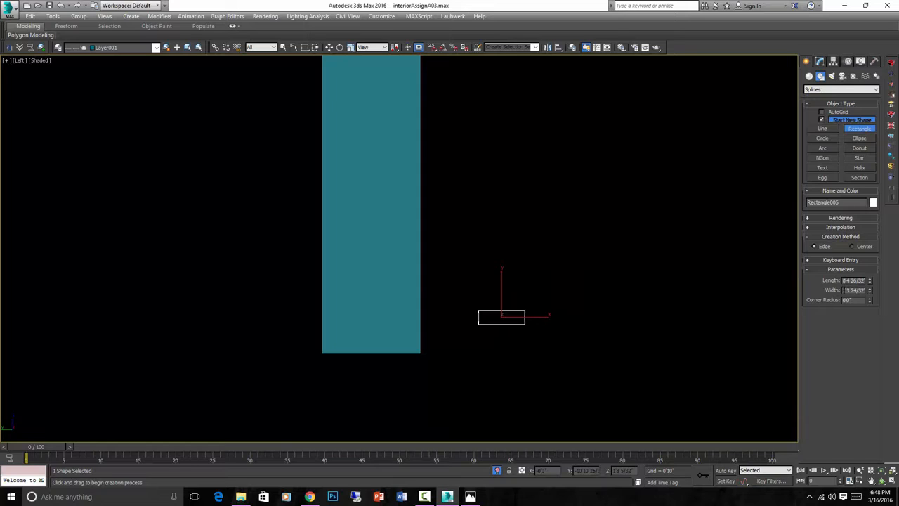
Step: Set the brick rectangle's width to 9.5" and its length to 2.5", and finish creating rectangles
double_click(854, 290)
type("9.5\"")
key("Return")
key("shift+Tab")
type("2")
left_click(685, 293)
scroll(511, 317, "up", 3)
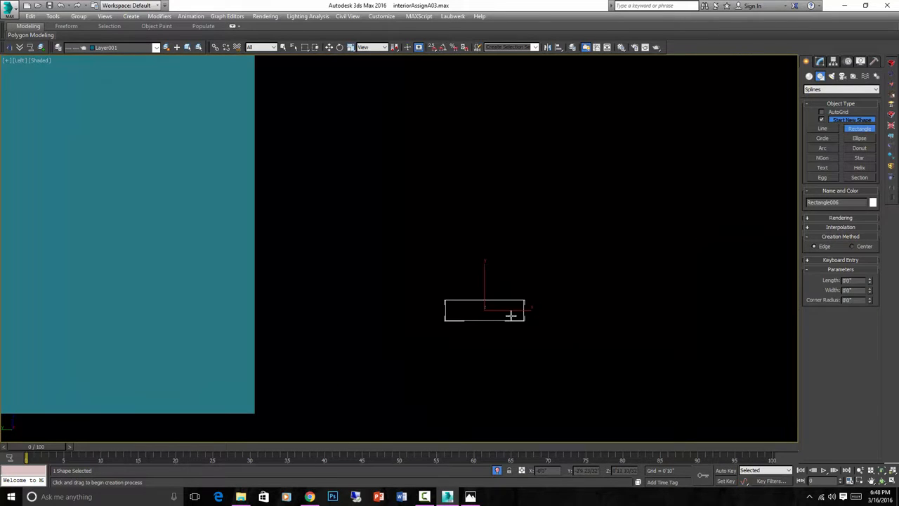
right_click(531, 312)
Step: Convert the brick rectangle to an Editable Poly
scroll(561, 315, "up", 1)
left_click(591, 330)
left_click(476, 296)
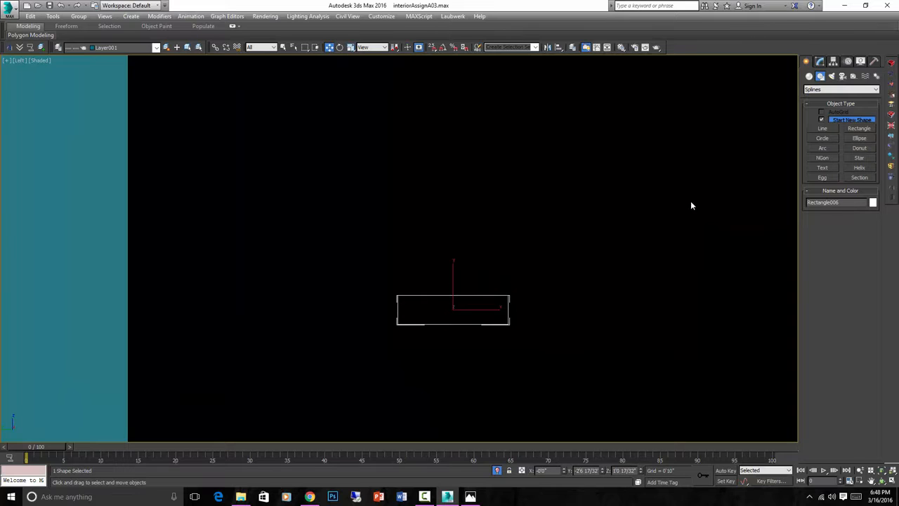
right_click(454, 313)
mouse_move(490, 400)
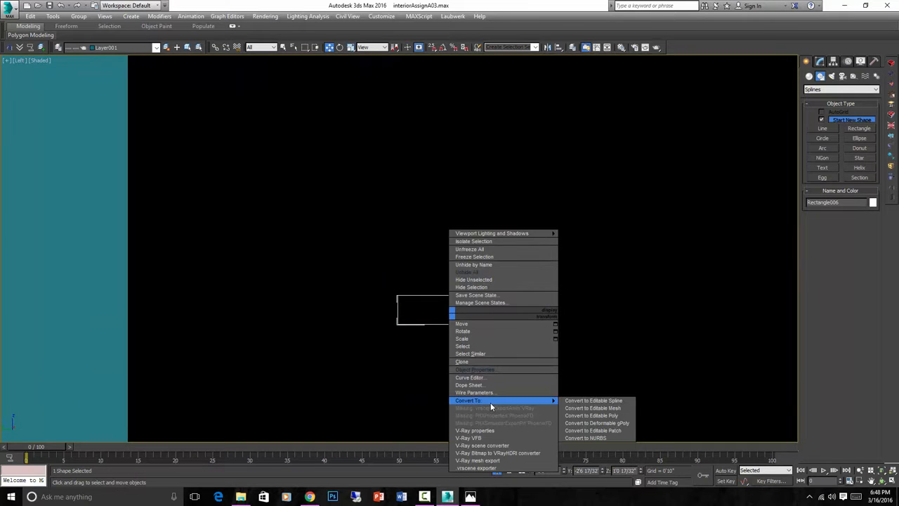
left_click(594, 416)
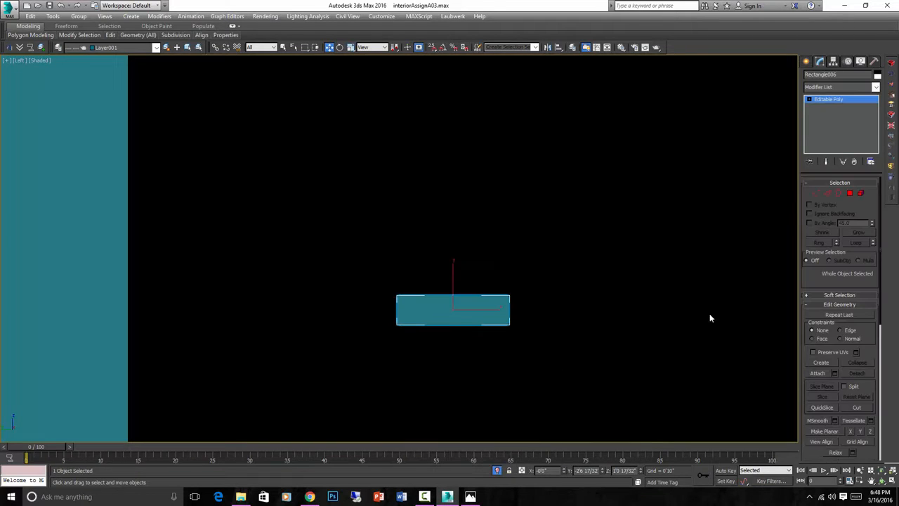
Step: Select the brick polygon's right vertical edge at edge level, leaving room beside it for more bricks
left_click(827, 193)
left_click_drag(554, 318, 511, 306)
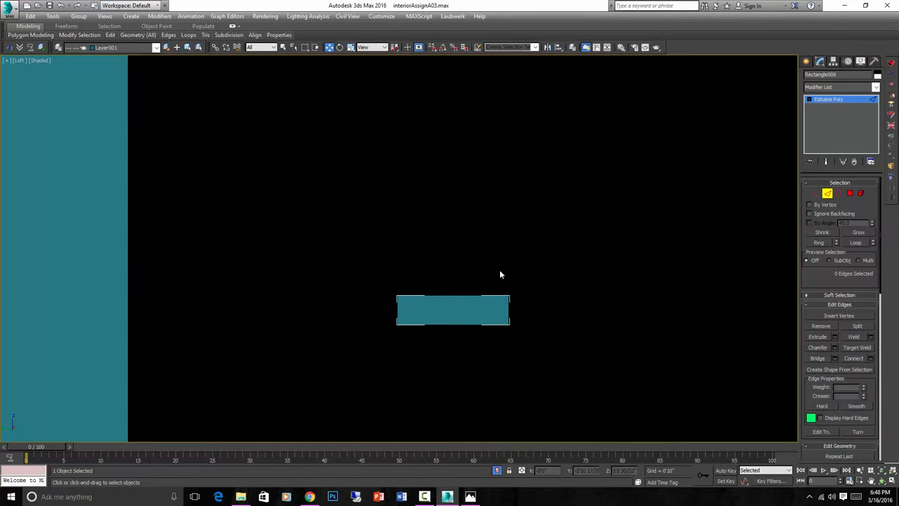
middle_click_drag(551, 310, 376, 311)
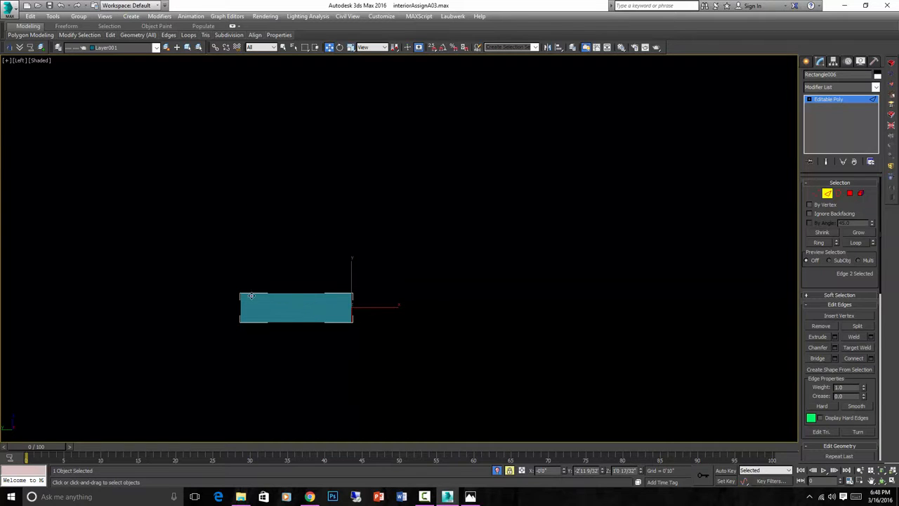
Step: Examine the brick pattern on the column in the enlarged reference photo and return to 3ds Max
left_click(470, 496)
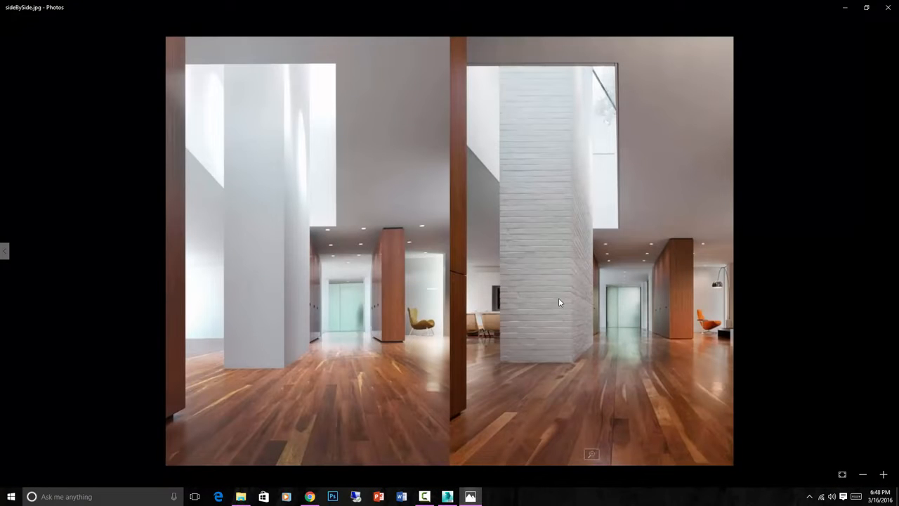
left_click(884, 474)
left_click(884, 475)
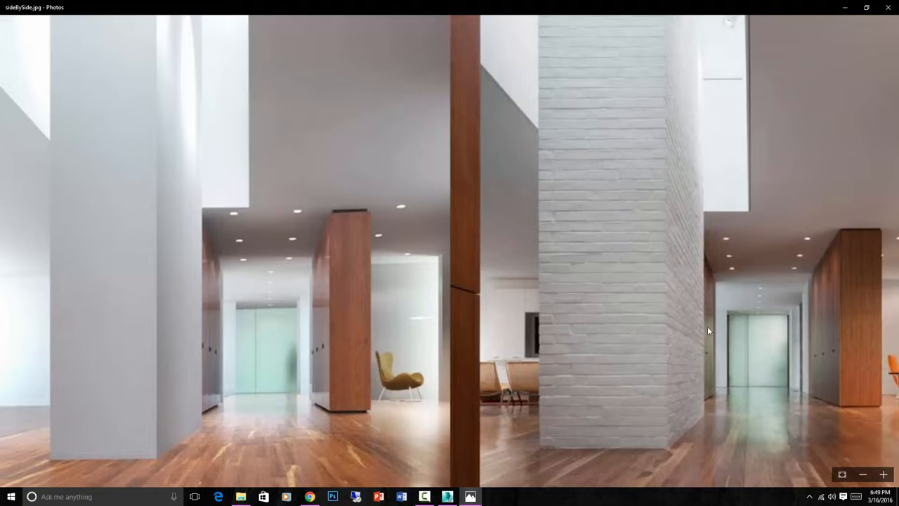
left_click(845, 8)
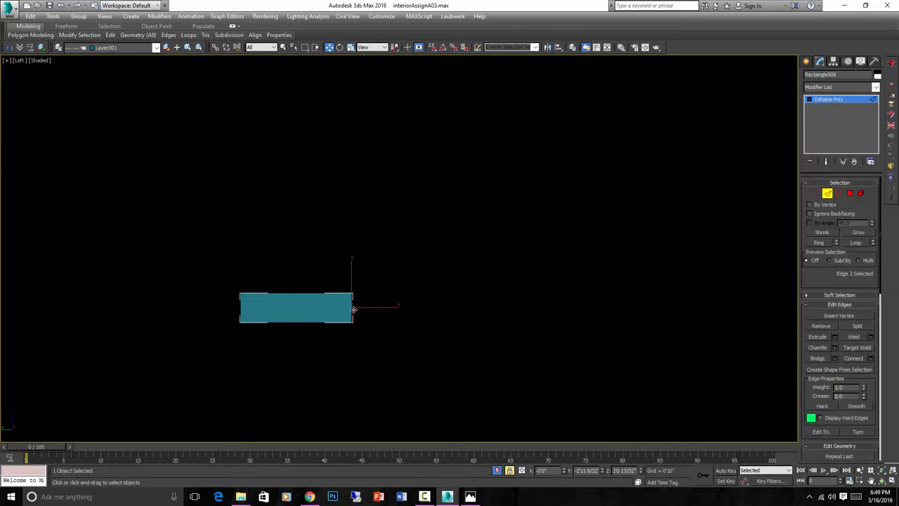
Step: Extend the brick's end edge twice with vertex snapping and edge cloning, adding two more full-length bricks to the row
key("s")
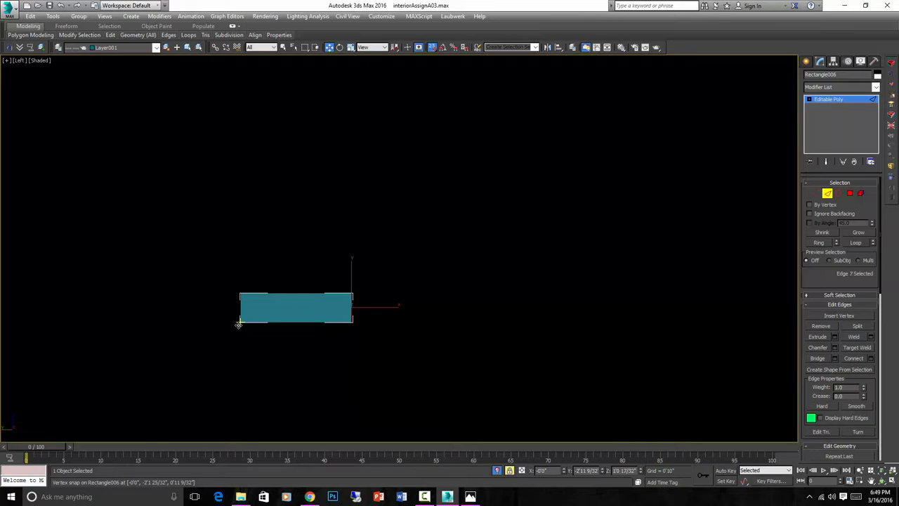
left_click_drag(239, 324, 347, 325)
key("F4")
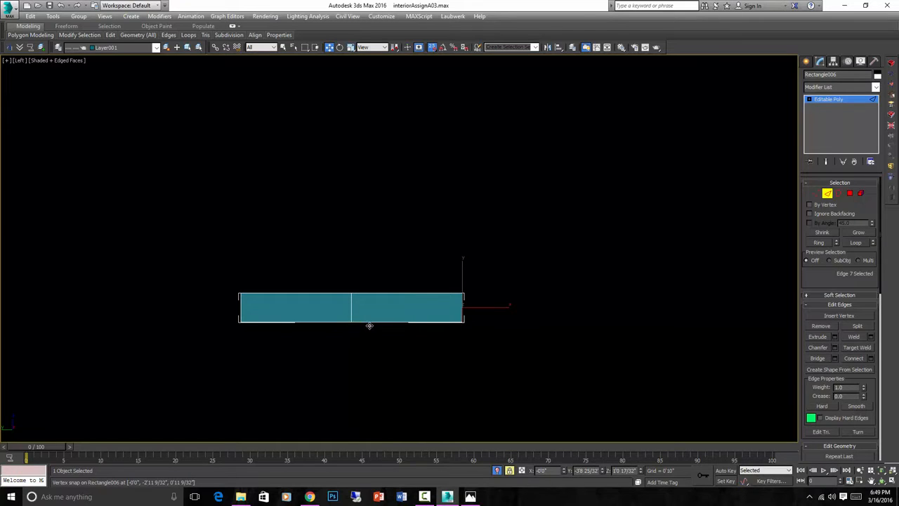
middle_click_drag(368, 323, 293, 323)
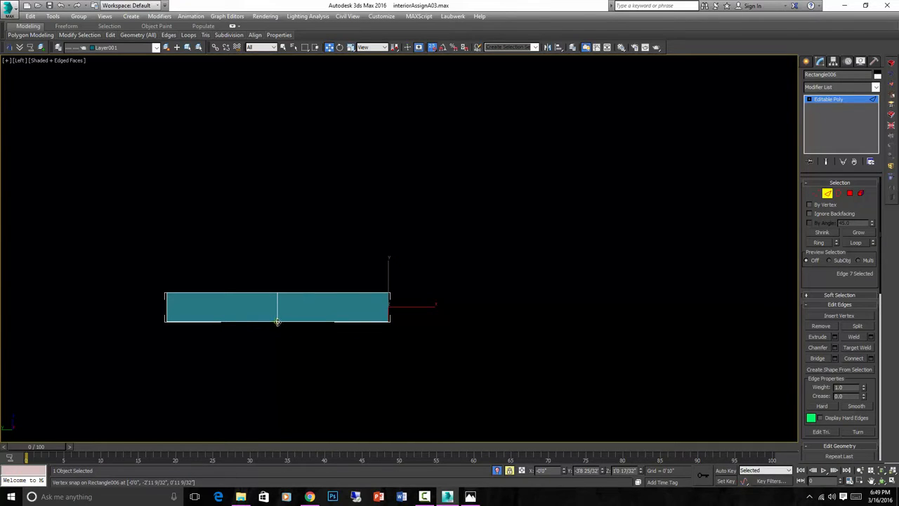
left_click_drag(277, 322, 389, 324, "shift")
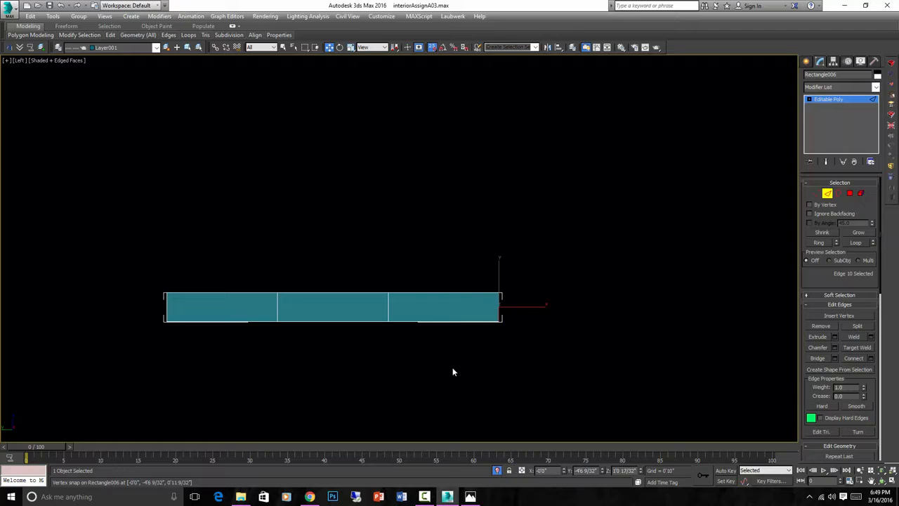
Step: Connect the horizontal edges of the three bricks with vertical edges, splitting each brick in half
left_click(399, 321, "ctrl")
left_click_drag(370, 345, 343, 274, "ctrl")
left_click_drag(253, 342, 213, 268, "ctrl")
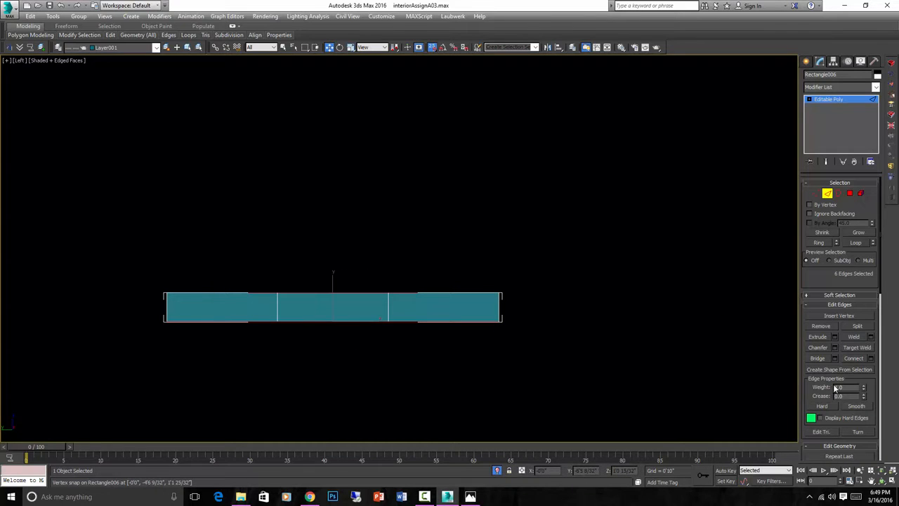
left_click(858, 358)
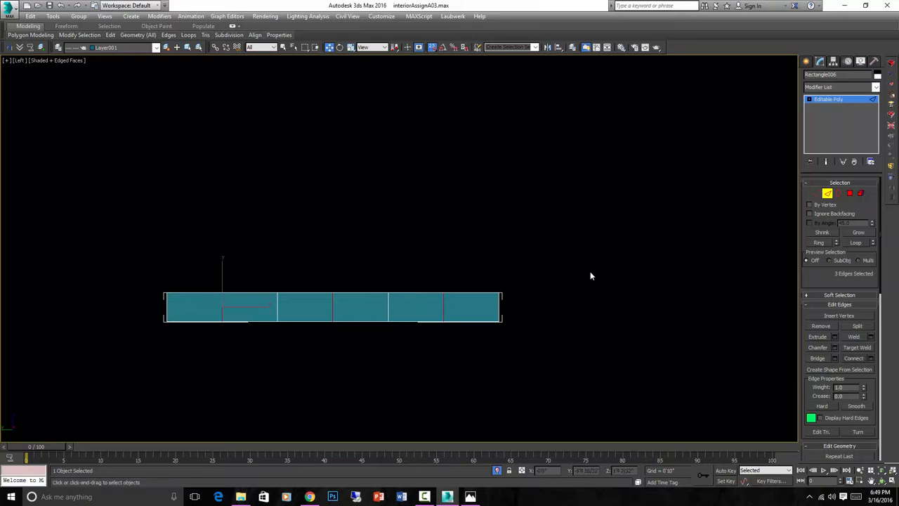
Step: Clone the end edges outward with vertex snapping to add one half-length brick at each end of the row
left_click_drag(481, 271, 534, 343)
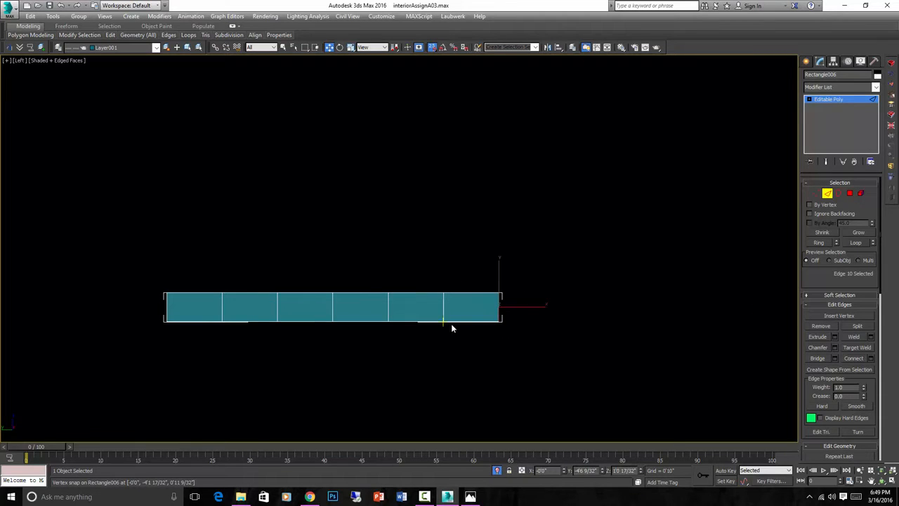
left_click_drag(443, 321, 502, 321, "shift")
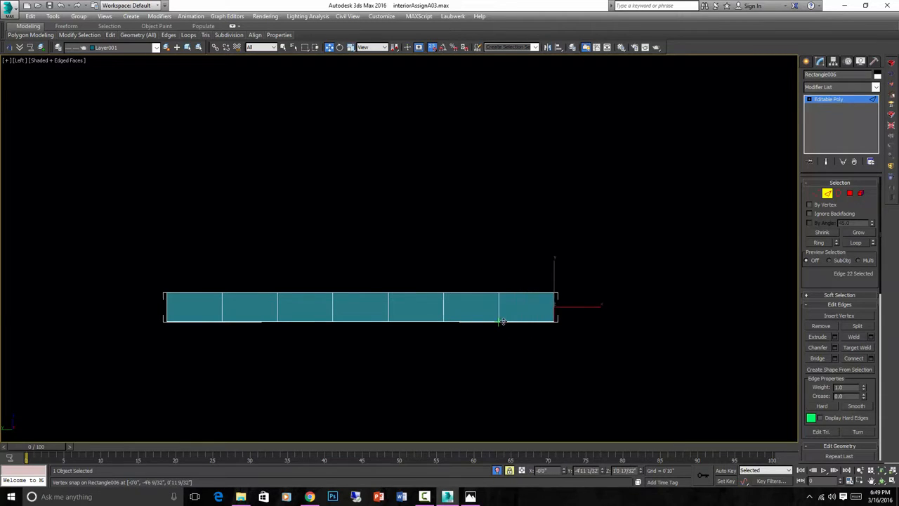
left_click_drag(152, 279, 164, 322)
left_click(169, 273)
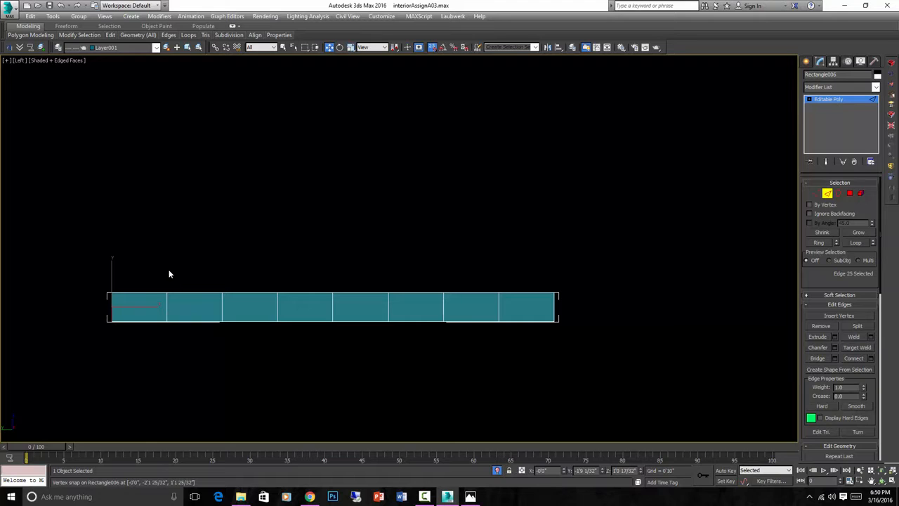
Step: Clone the brick row's upper edges upward in the Right view with vertex snapping, adding five more rows
middle_click_drag(169, 273, 439, 264, "alt")
key("f")
scroll(419, 262, "down", 5)
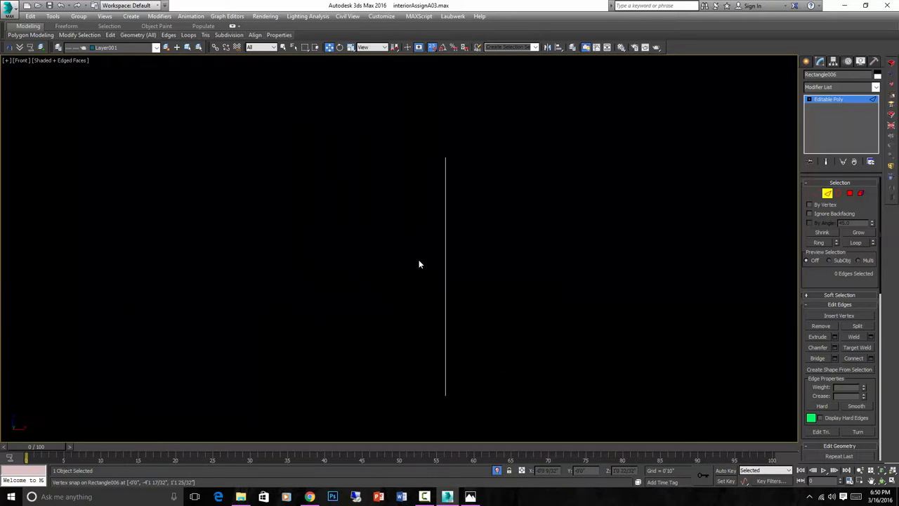
key("r")
key("z")
scroll(441, 268, "down", 1)
scroll(439, 268, "down", 5)
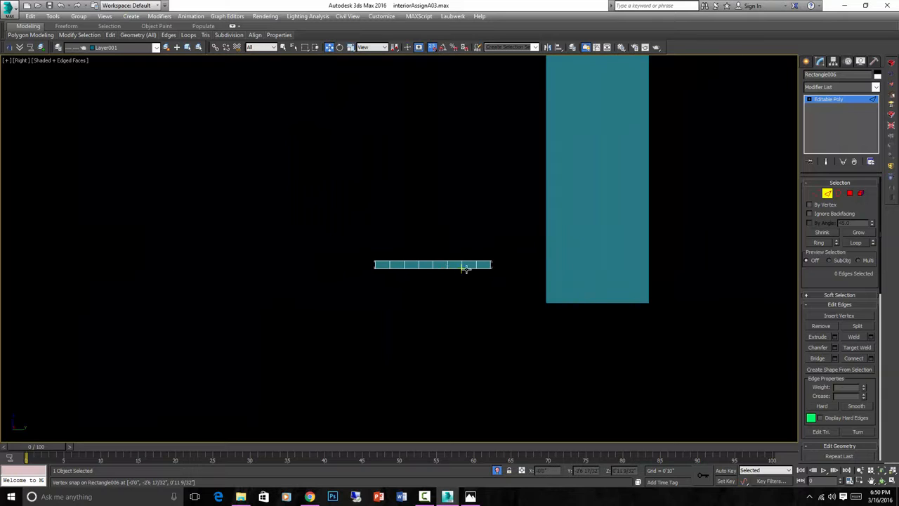
scroll(470, 267, "up", 4)
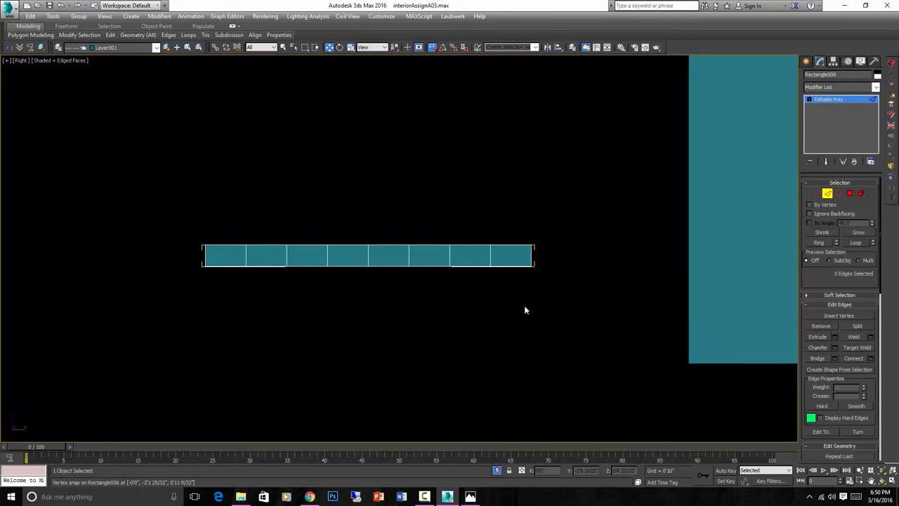
left_click_drag(187, 218, 546, 257)
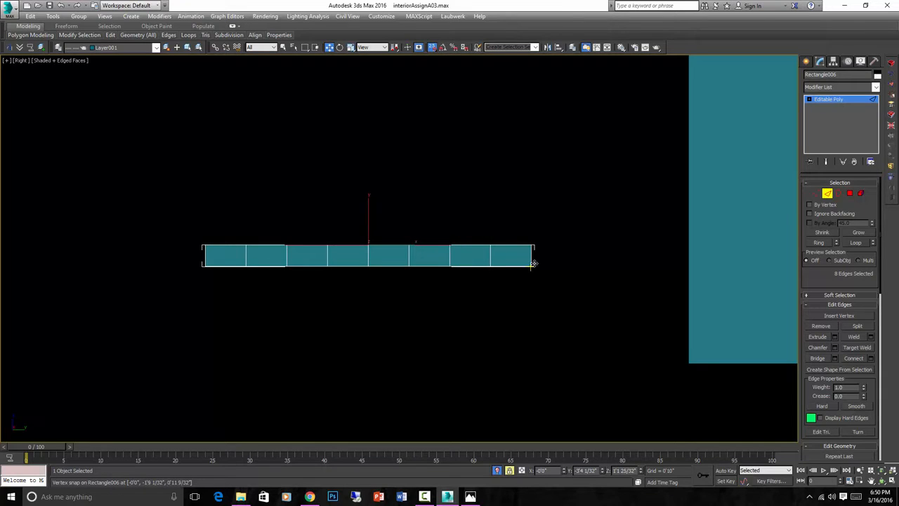
left_click_drag(534, 264, 531, 180, "shift")
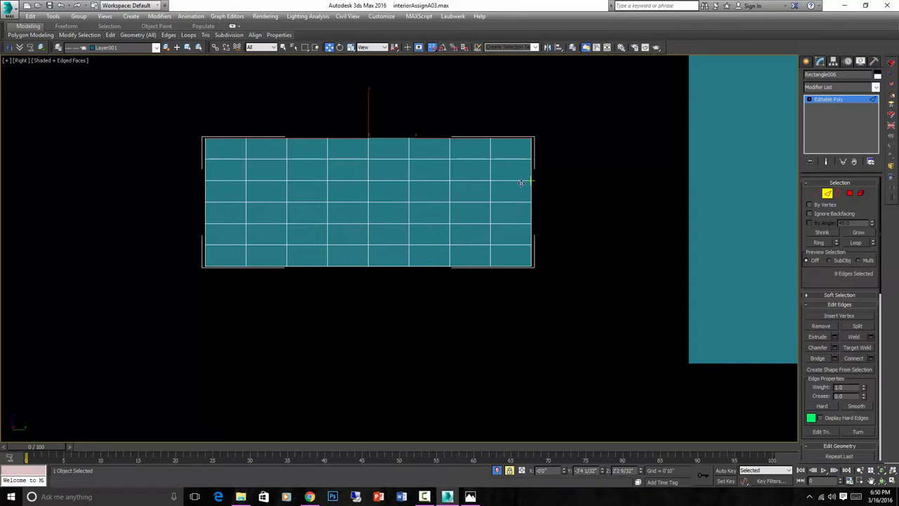
Step: Select all horizontal edges of the brick grid using Ring and Loop, and chamfer them slightly to form narrow mortar joints
scroll(463, 217, "down", 2)
middle_click_drag(463, 218, 492, 234, "alt")
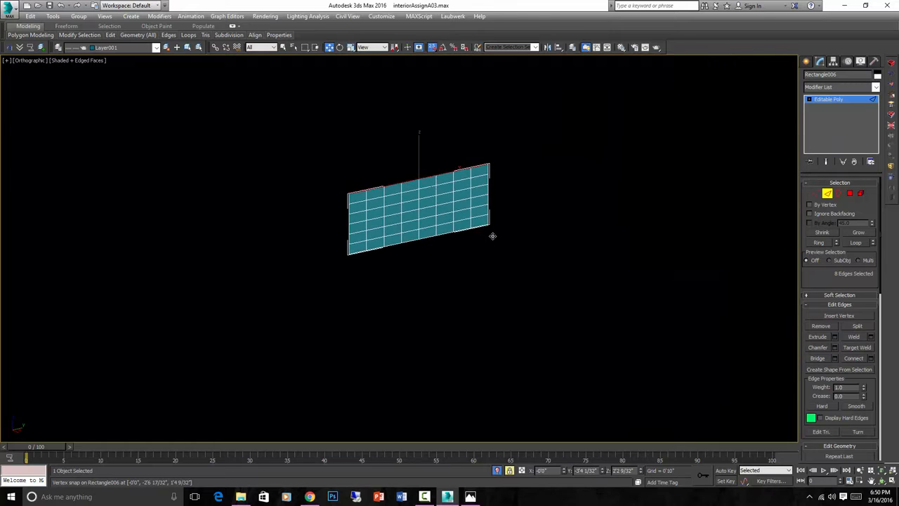
scroll(454, 211, "up", 2)
left_click(849, 193)
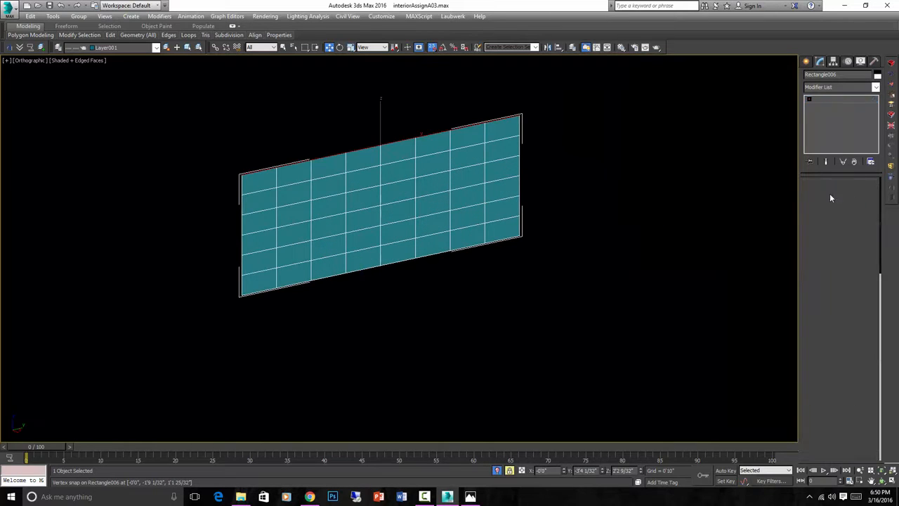
left_click(827, 194)
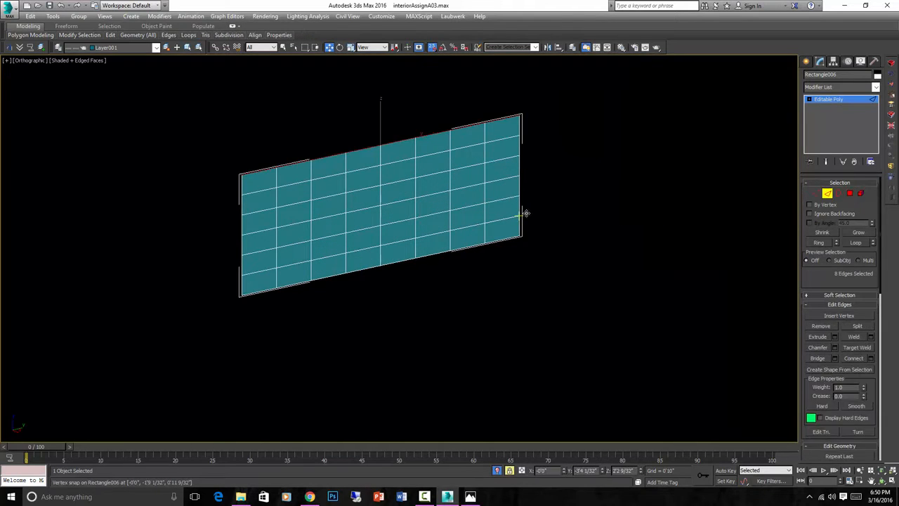
left_click(498, 220)
key("f")
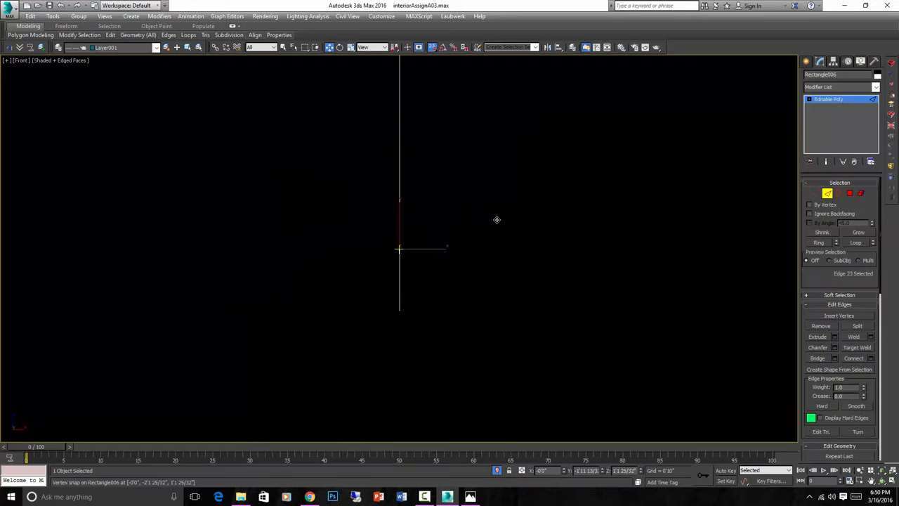
key("z")
key("r")
key("z")
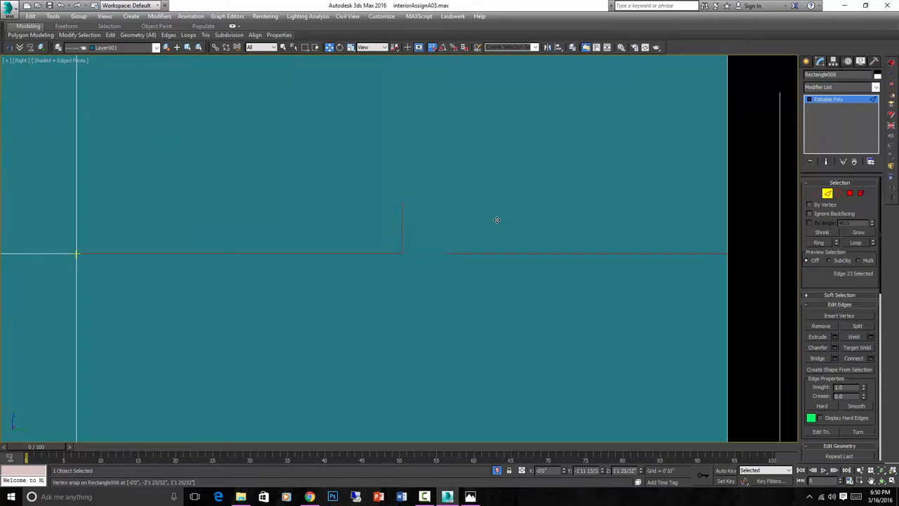
scroll(496, 219, "down", 10)
scroll(496, 220, "down", 10)
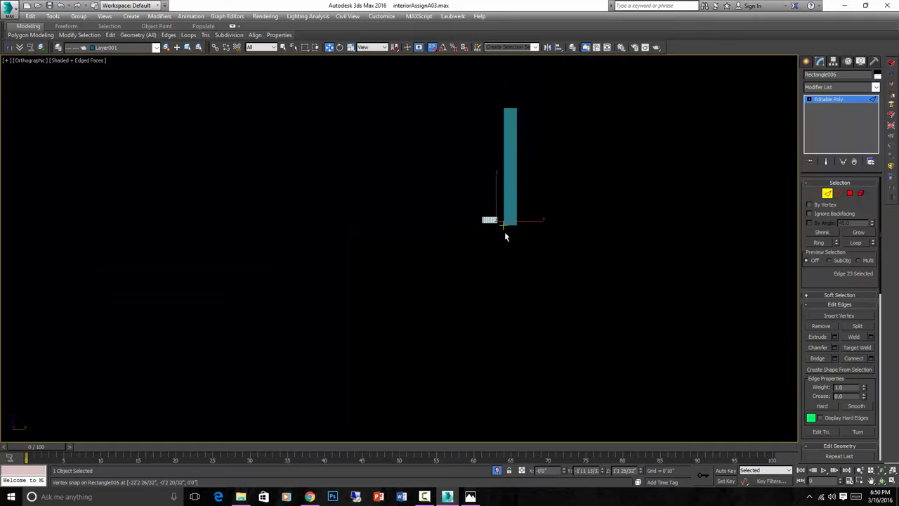
scroll(504, 232, "up", 10)
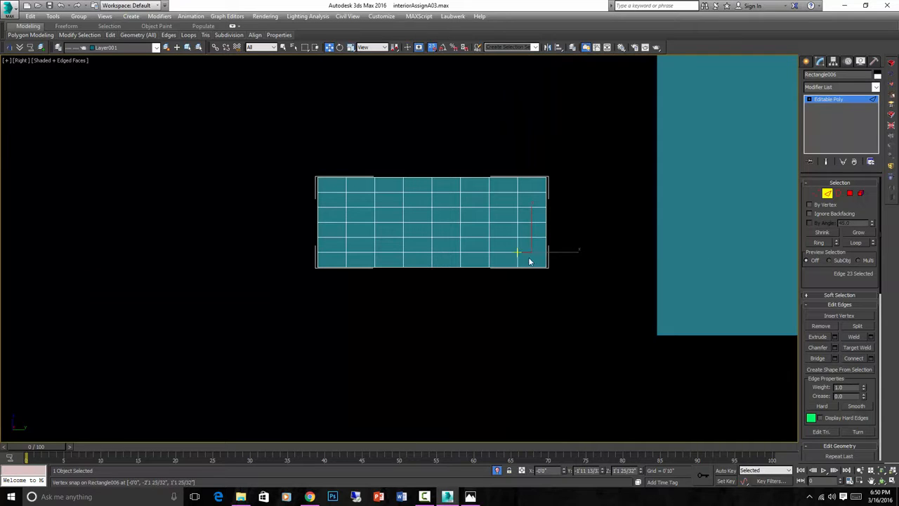
left_click(818, 243)
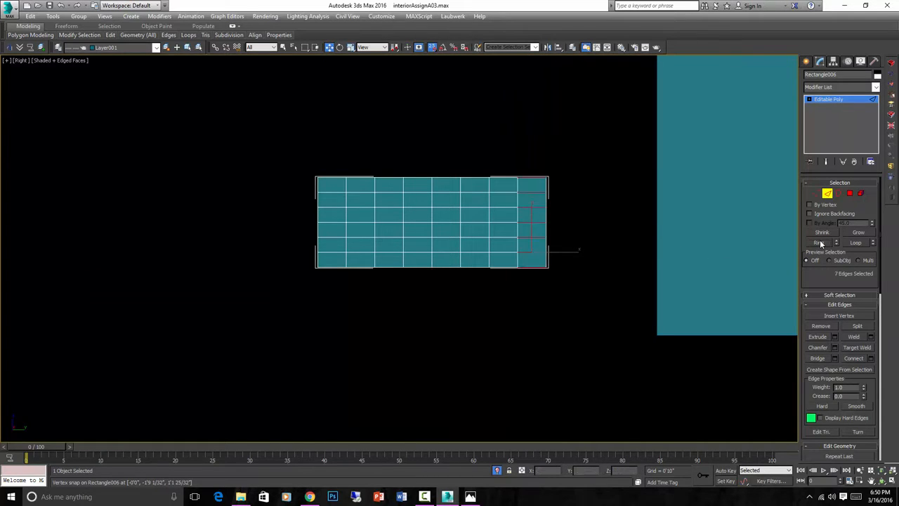
left_click(863, 244)
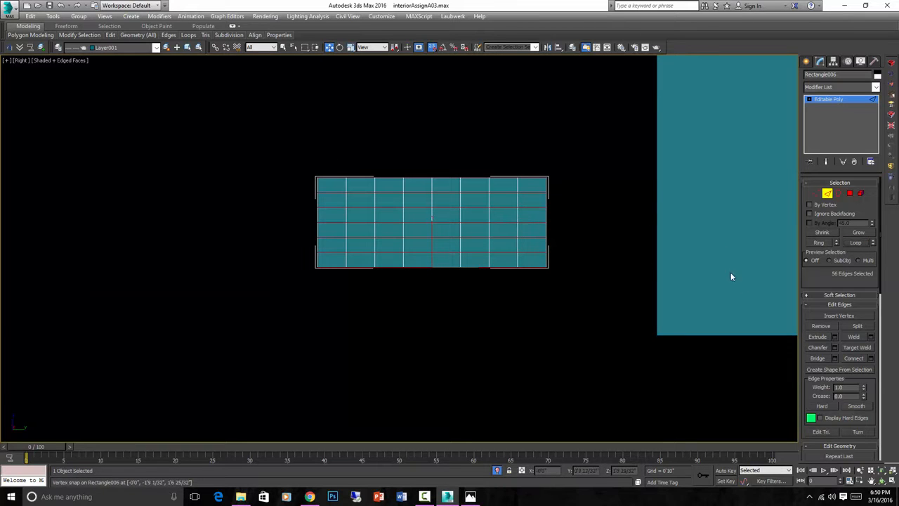
left_click(817, 347)
scroll(526, 250, "up", 5)
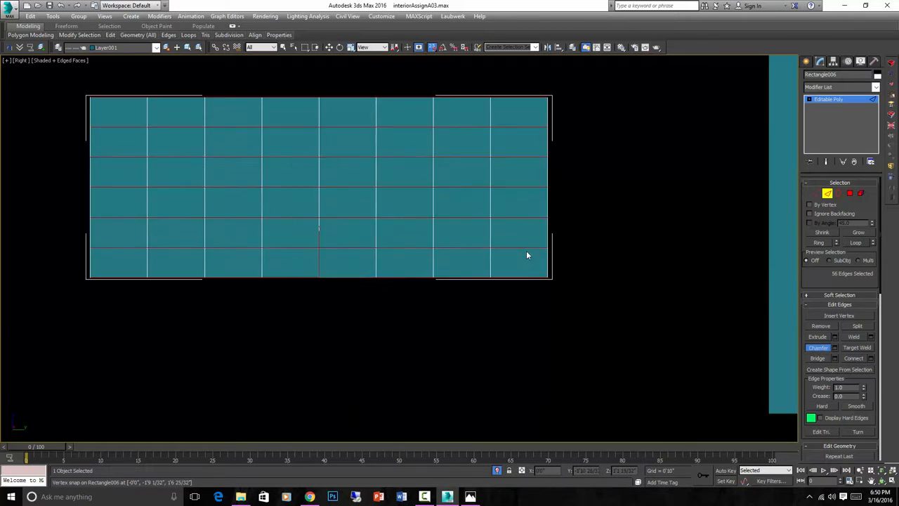
left_click_drag(528, 245, 527, 241)
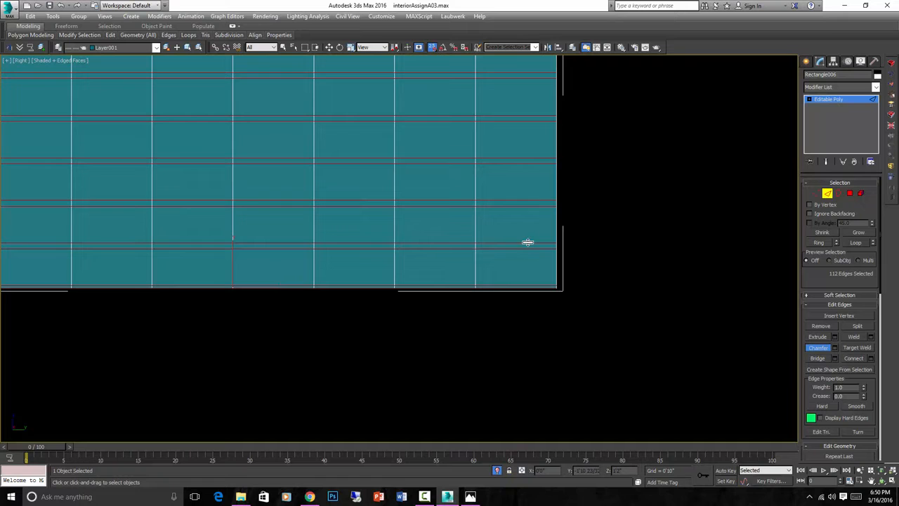
Step: Clone the vertical edges at one end of the brick face perpendicular to it, forming a side face about 5 inches deep
scroll(527, 243, "down", 4)
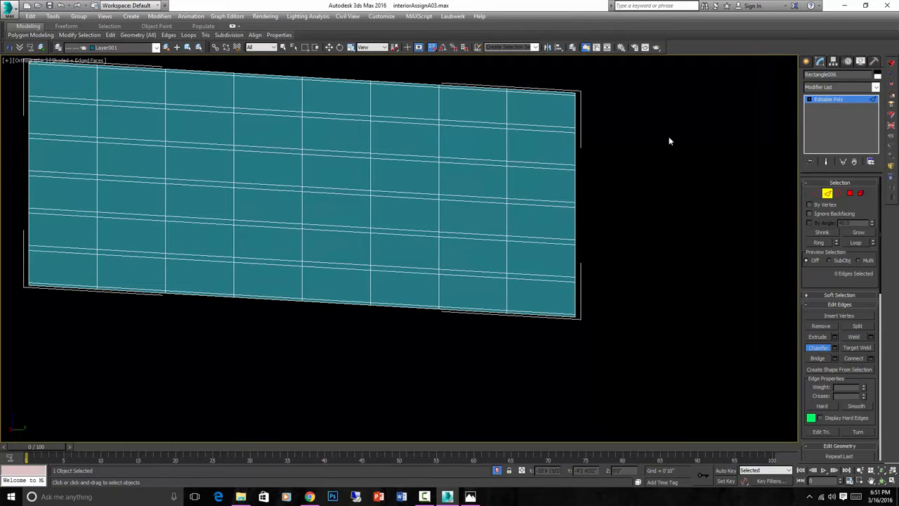
left_click_drag(567, 85, 592, 315)
middle_click_drag(592, 315, 479, 296, "alt")
key("w")
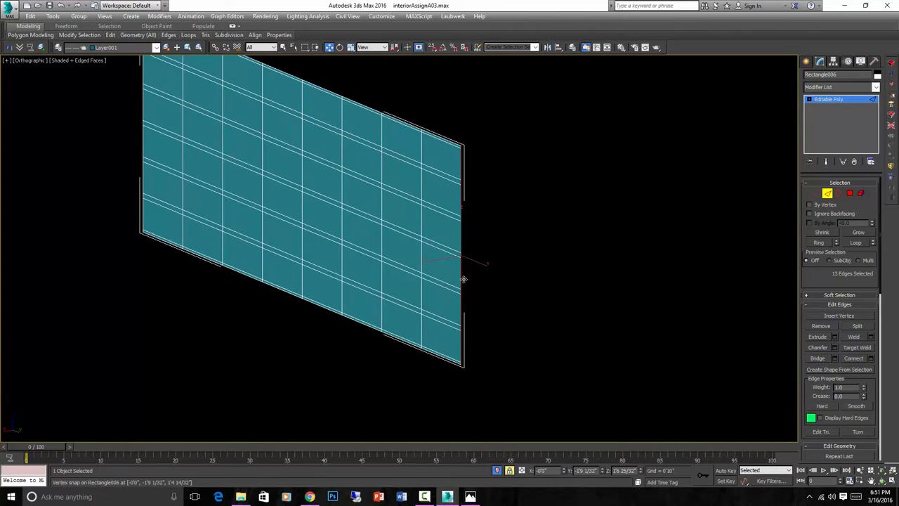
left_click_drag(464, 279, 528, 274, "shift")
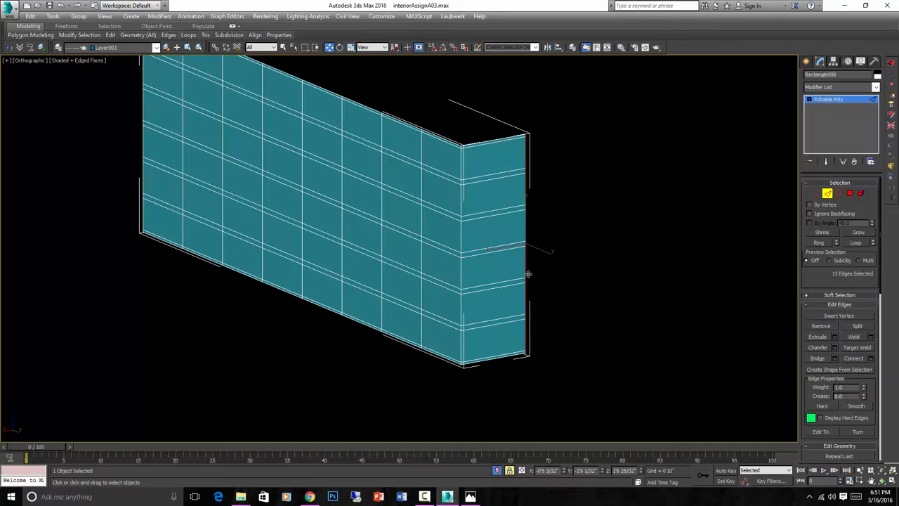
Step: Create a rectangle spline 2 16/32" long and 4 24/32" wide above the side face in the wireframe Front view
scroll(551, 279, "down", 3)
key("l")
key("z")
scroll(516, 279, "down", 5)
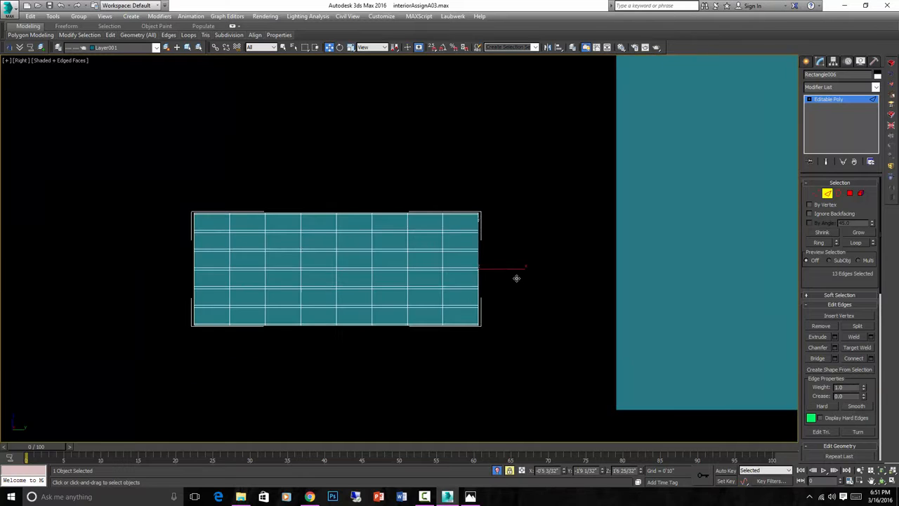
key("f")
key("z")
scroll(515, 278, "down", 5)
key("space")
left_click(532, 276)
key("F3")
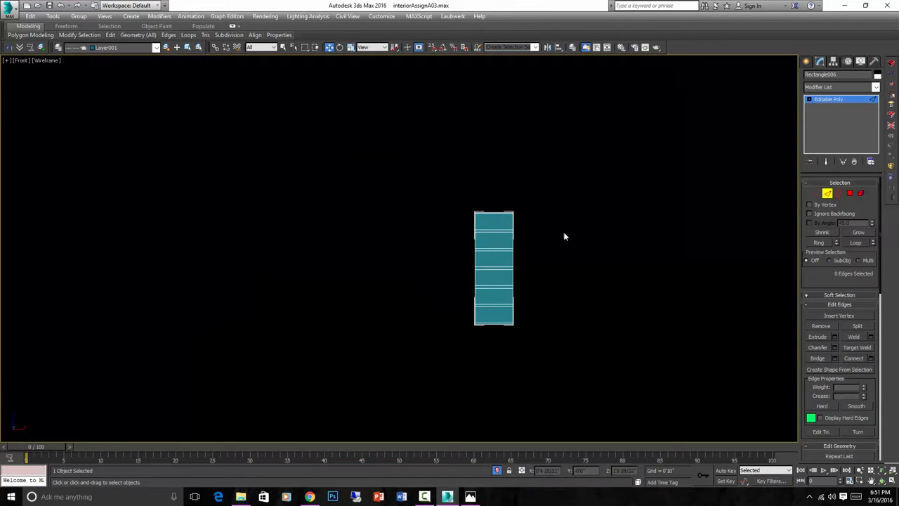
left_click(809, 62)
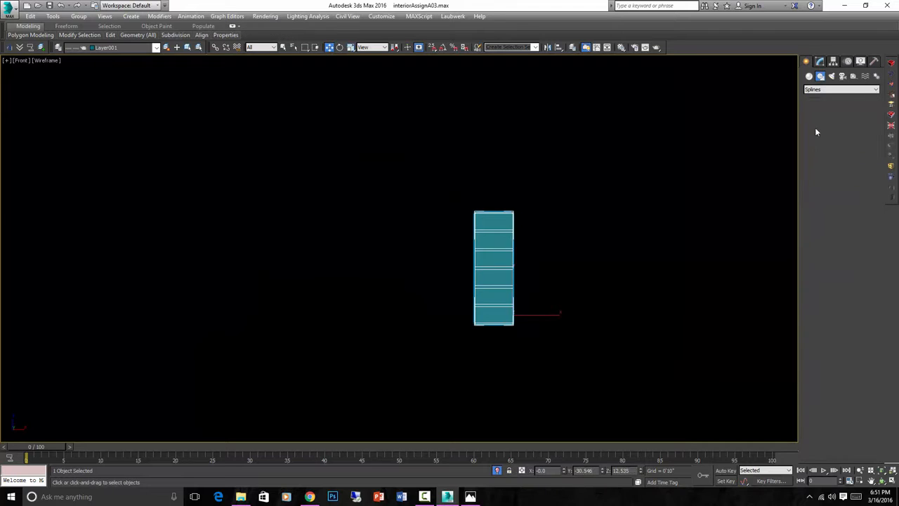
left_click(858, 129)
left_click_drag(491, 156, 577, 181)
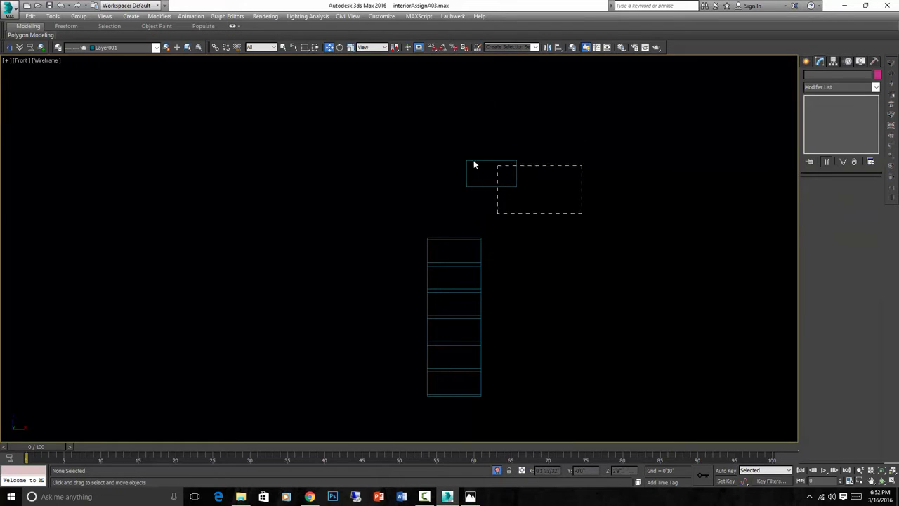
Step: Snap the small rectangle's corner onto the side face's upper corner so it stands directly on the top row
left_click(474, 164)
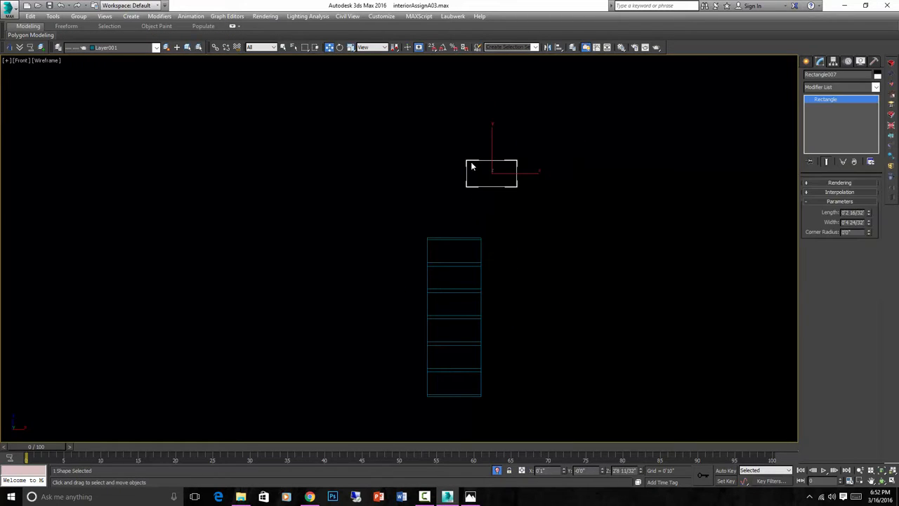
key("s")
left_click_drag(467, 161, 427, 239)
left_click(479, 254)
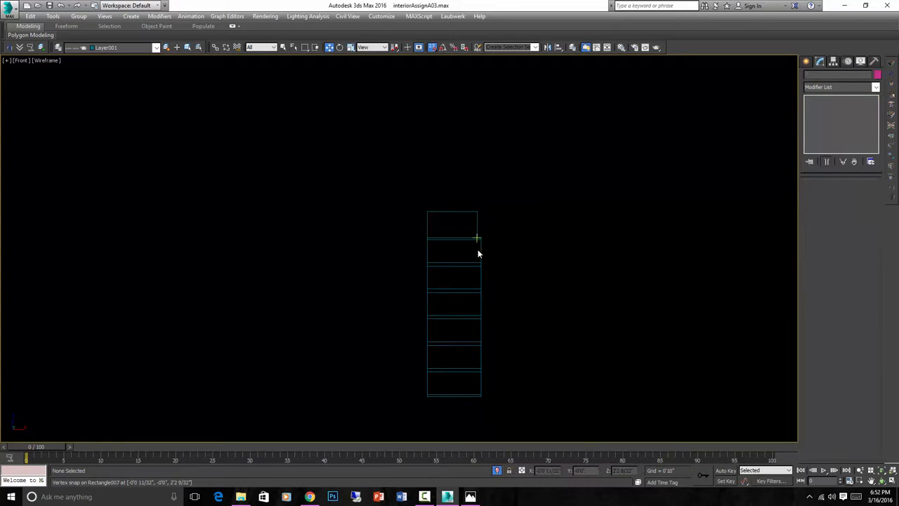
Step: Select the long face's vertices in the Front view and snap them to the guide rectangle's edge, matching the side face to its width
left_click(481, 247)
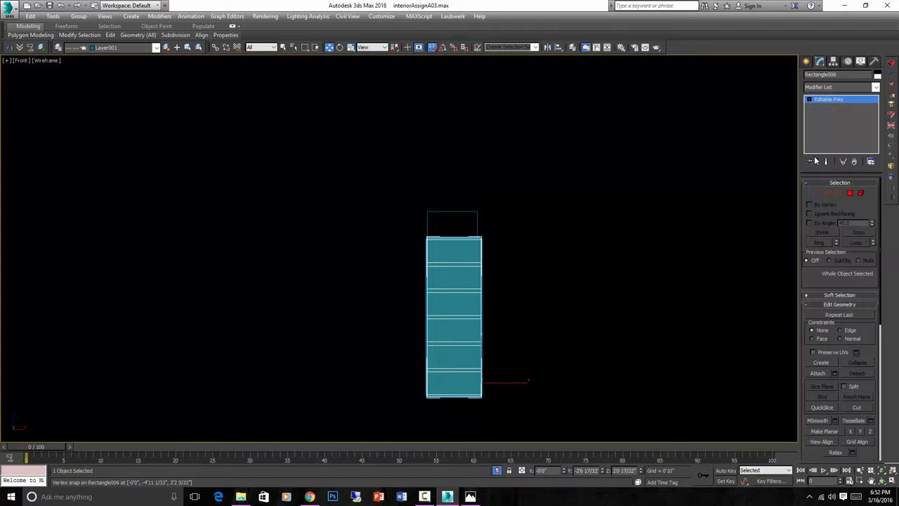
left_click(816, 194)
left_click_drag(469, 221, 524, 421)
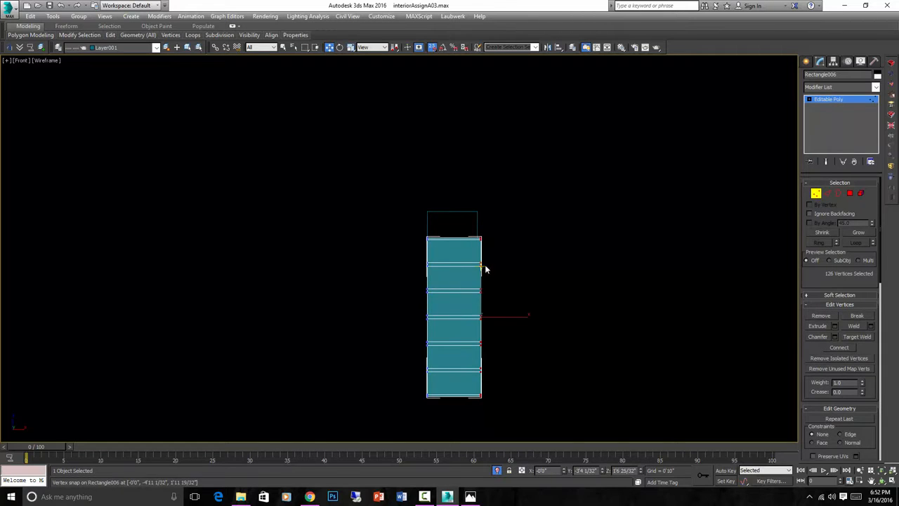
left_click_drag(481, 234, 528, 420)
Step: Try to clone the selected edges sideways to add four more columns of bricks, and undo the clones
left_click(827, 193)
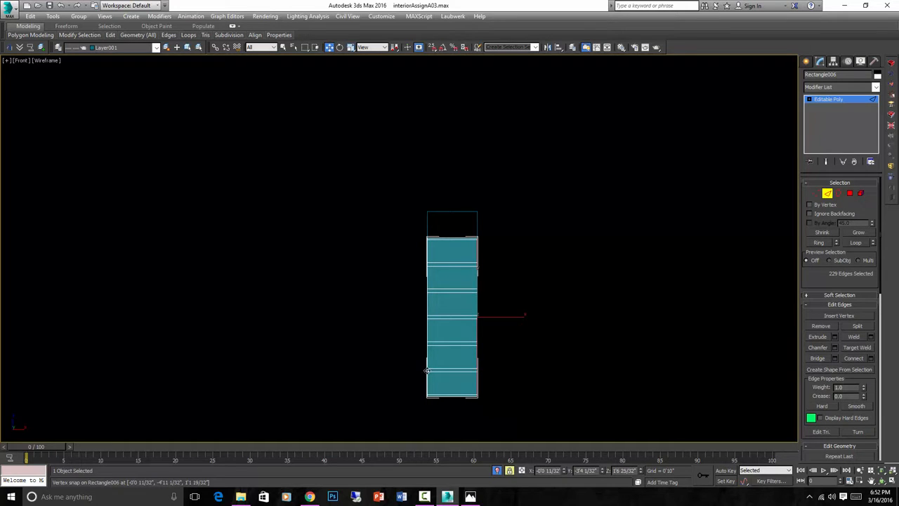
left_click_drag(428, 365, 628, 368, "shift")
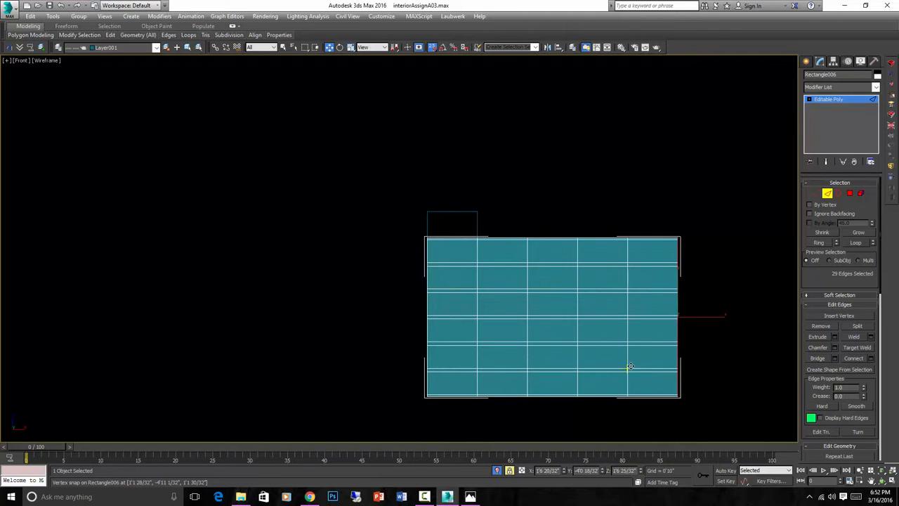
middle_click_drag(628, 367, 633, 319, "alt")
key("ctrl+z")
key("ctrl+z")
key("ctrl+z")
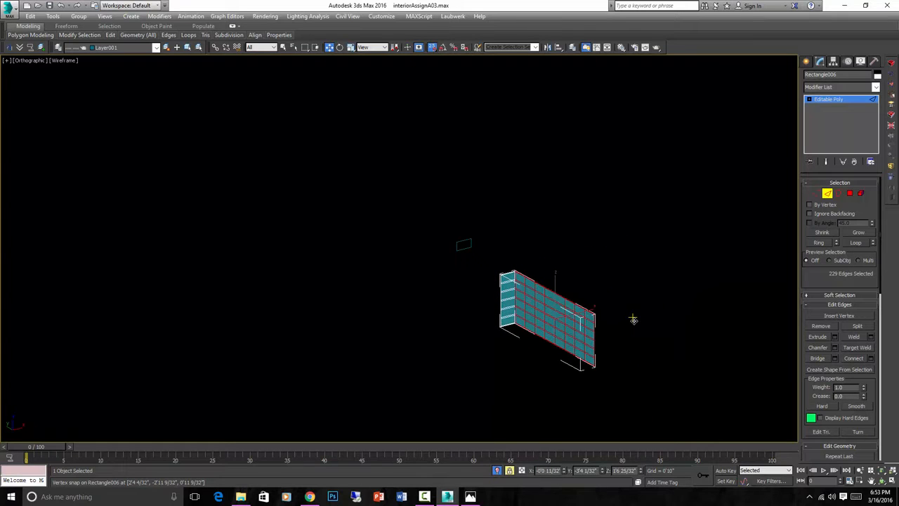
Step: Select the narrow side face's outer vertical edges and clone them sideways in the Back view until the face is seven brick columns wide
scroll(503, 301, "up", 2)
key("space")
left_click(491, 257)
left_click_drag(490, 258, 508, 354)
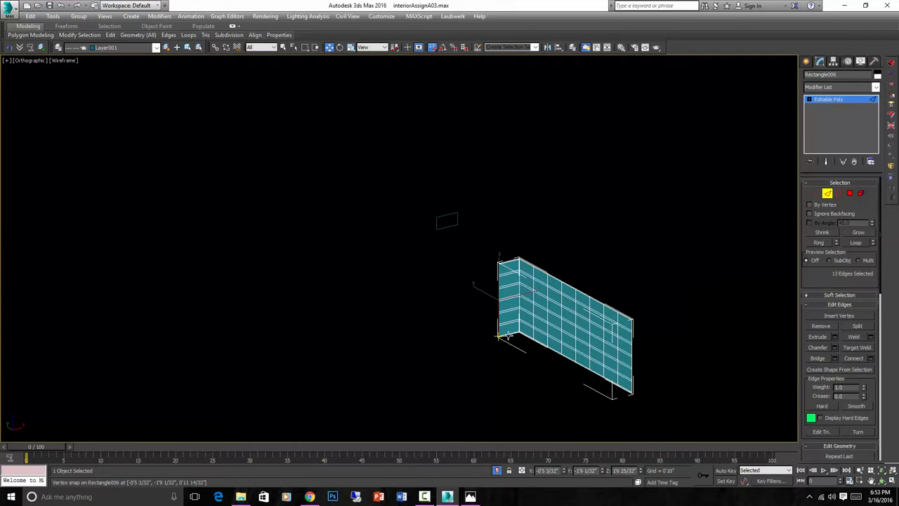
key("k")
key("z")
left_click_drag(393, 314, 716, 310, "shift")
scroll(714, 312, "up", 2)
middle_click_drag(714, 312, 424, 295)
scroll(424, 295, "down", 2)
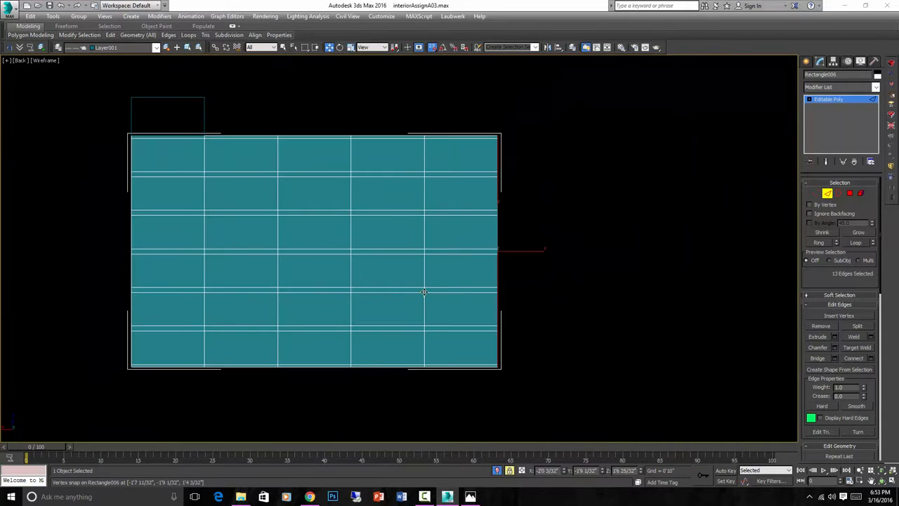
left_click_drag(423, 295, 570, 295, "shift")
scroll(498, 293, "down", 4)
Step: In the Front view, select the top row of vertices and move it up 5/32" to make the top mortar joint full height
middle_click_drag(476, 293, 553, 328, "alt")
scroll(480, 309, "up", 3)
scroll(480, 309, "down", 3)
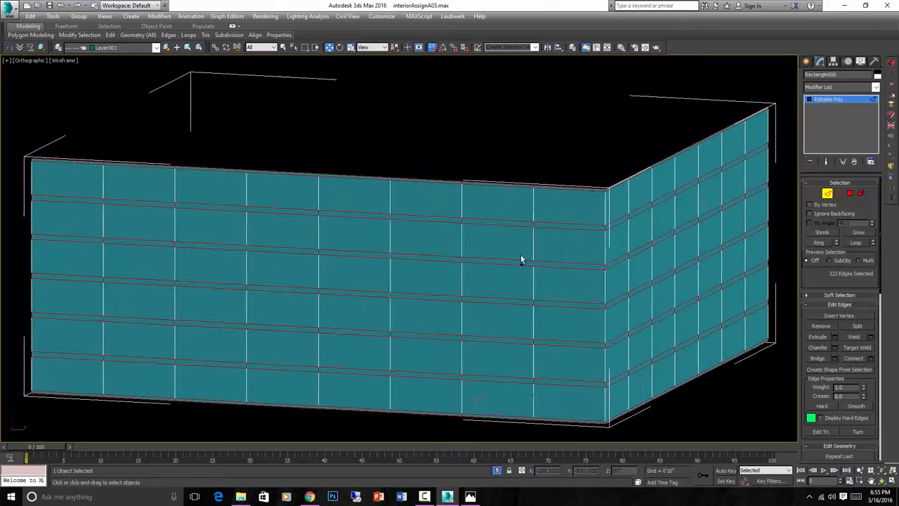
middle_click_drag(522, 258, 488, 227, "alt")
scroll(500, 261, "down", 4)
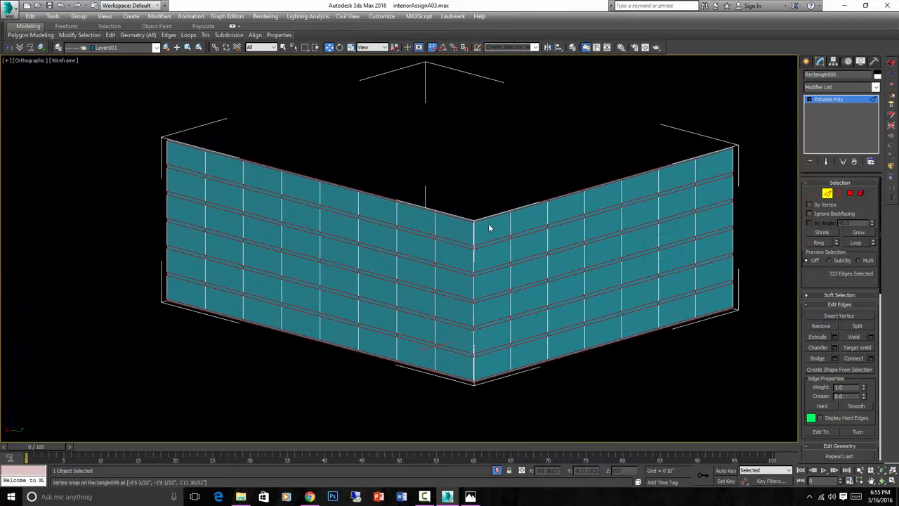
key("f")
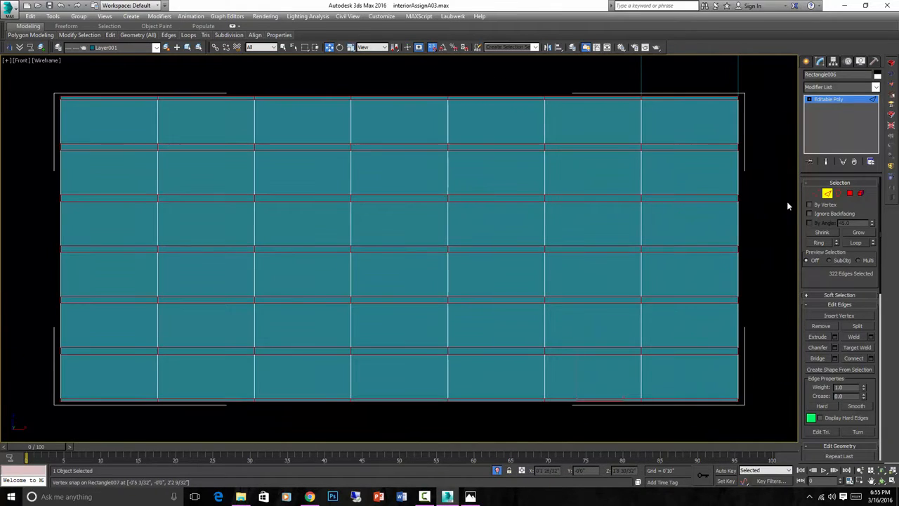
left_click(816, 193)
scroll(561, 249, "down", 3)
left_click_drag(184, 125, 674, 135)
scroll(691, 145, "up", 5)
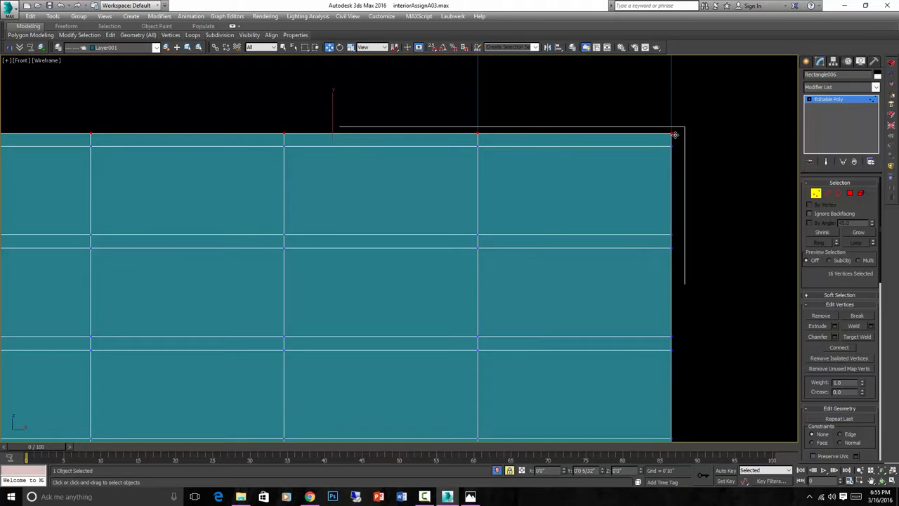
Step: Select the bottom row of vertices and move it down to make the bottom mortar joint as tall as the others
scroll(562, 221, "down", 5)
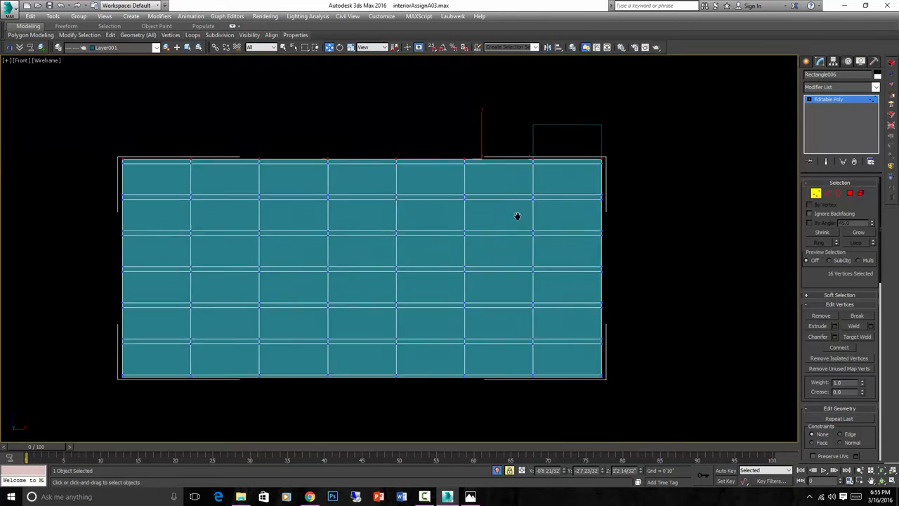
left_click_drag(109, 356, 657, 385)
scroll(607, 369, "up", 5)
key("space")
left_click_drag(556, 337, 555, 343)
scroll(590, 316, "down", 5)
Step: Select the polygons of all seven horizontal mortar strips across both faces of the brick wall
left_click(849, 193)
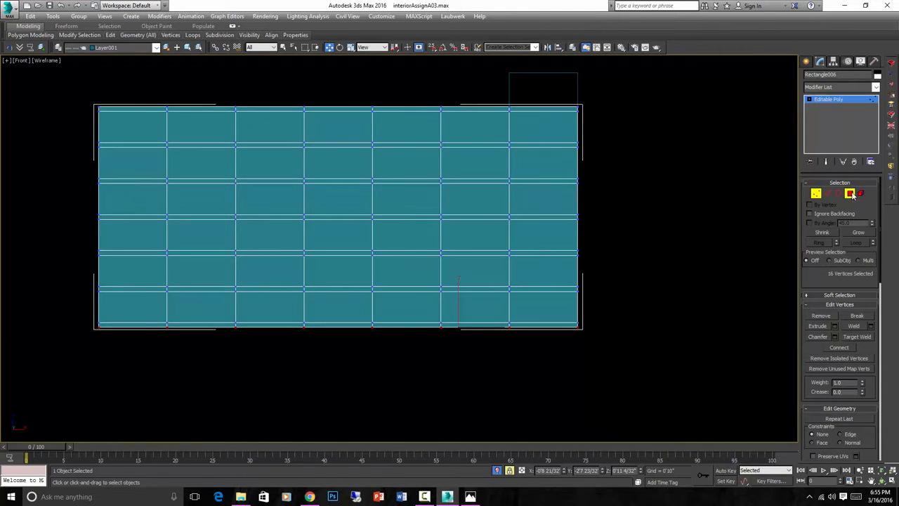
left_click_drag(73, 87, 644, 122)
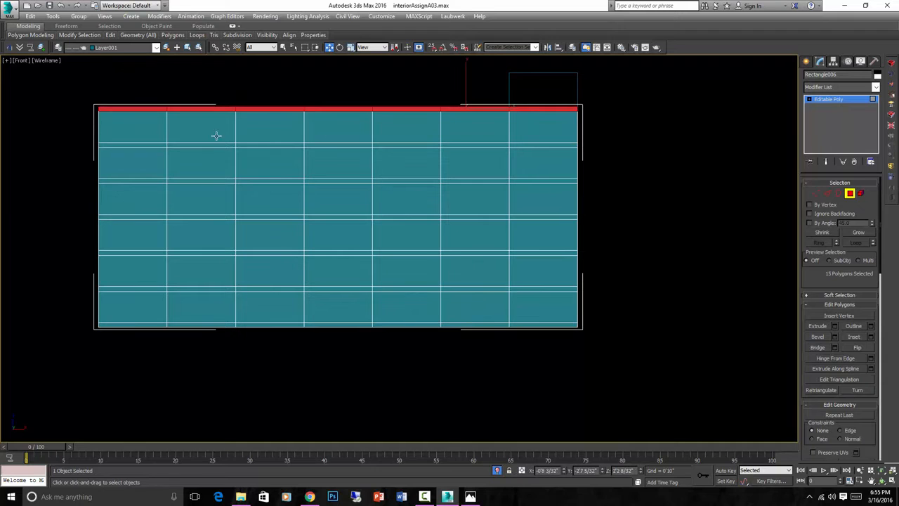
left_click_drag(80, 136, 309, 162, "ctrl")
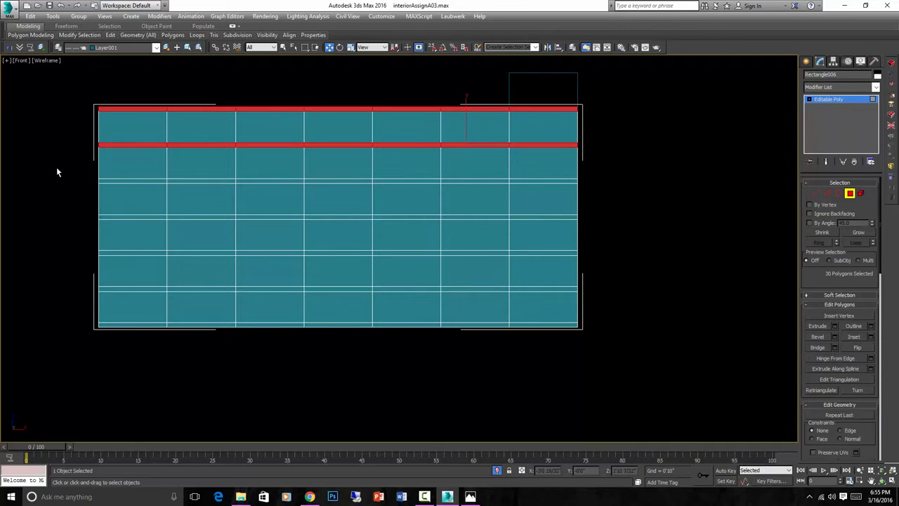
left_click_drag(56, 171, 671, 209, "ctrl")
left_click_drag(76, 209, 618, 242, "ctrl")
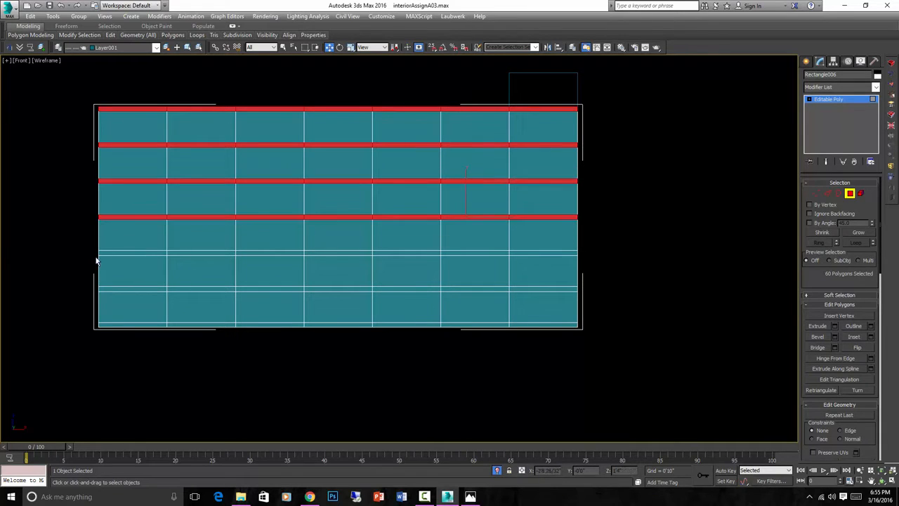
left_click_drag(69, 244, 565, 273, "ctrl")
left_click_drag(45, 277, 652, 304, "ctrl")
left_click_drag(73, 311, 615, 340, "ctrl")
middle_click_drag(614, 340, 440, 297, "alt")
scroll(416, 266, "up", 5)
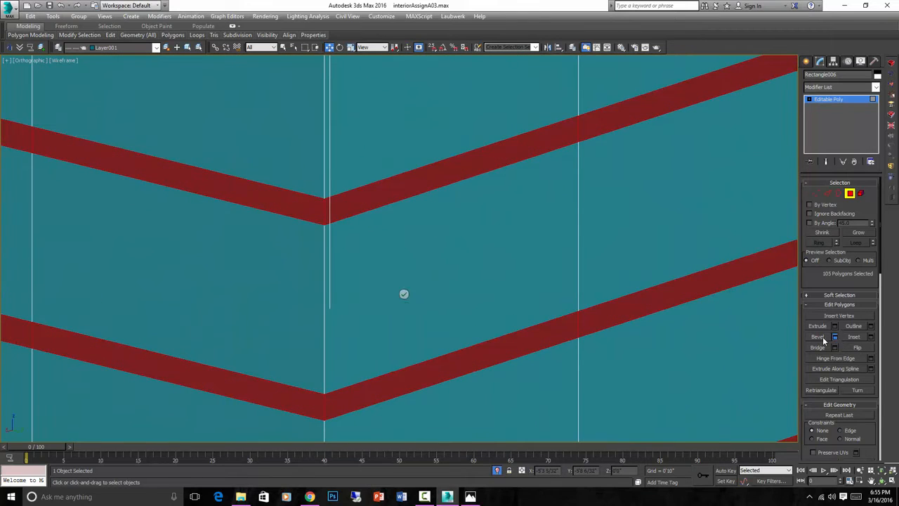
right_click(405, 268)
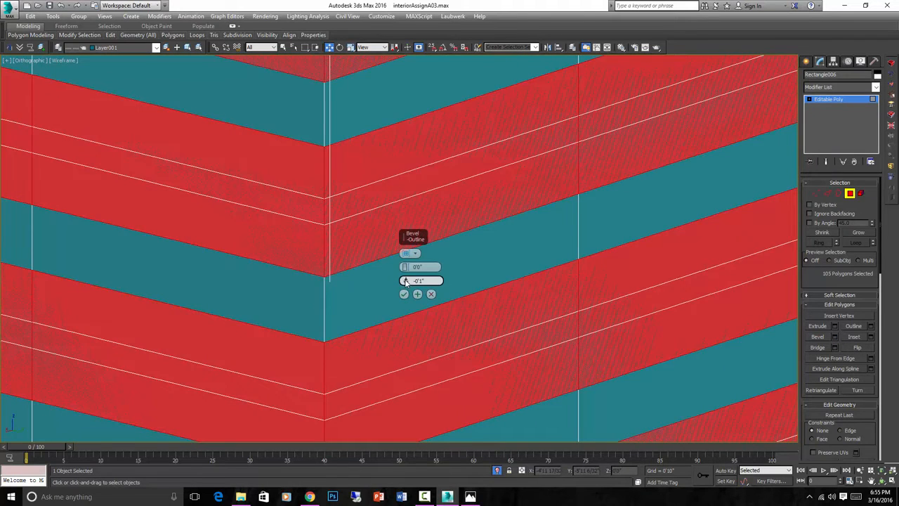
right_click(405, 281)
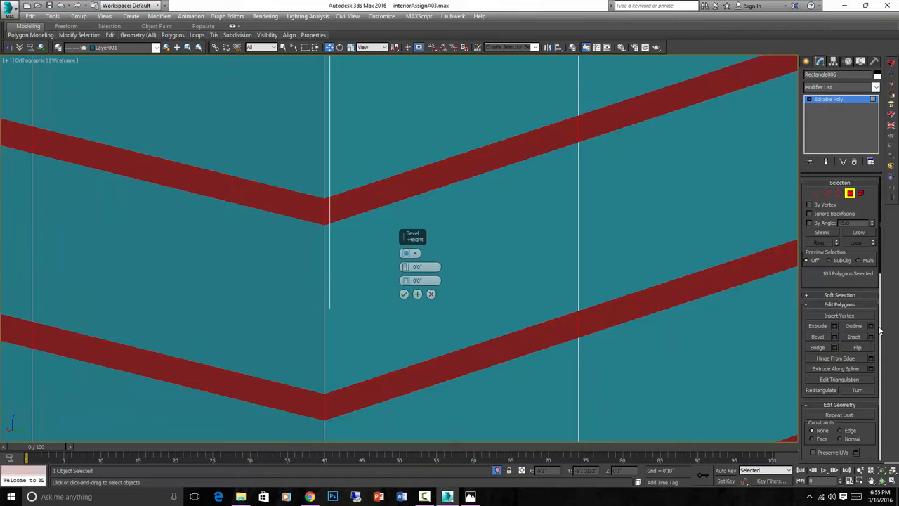
left_click(432, 294)
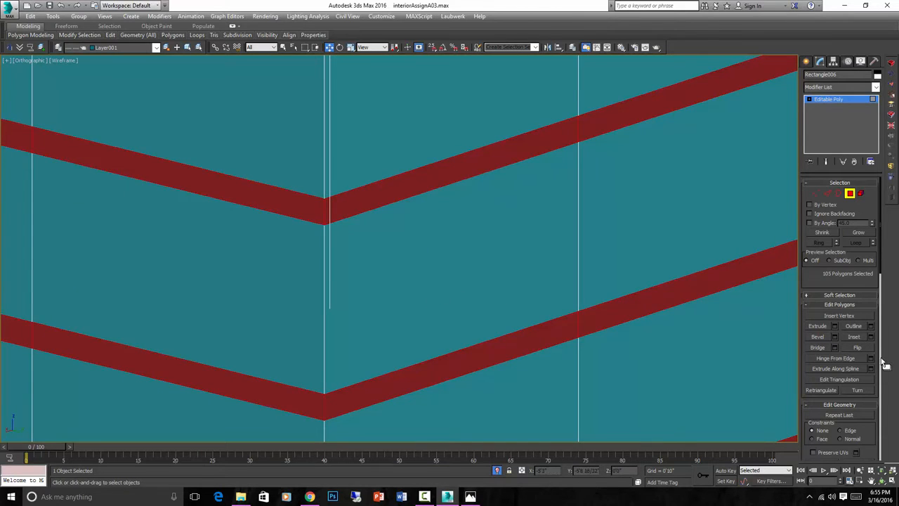
Step: Bevel the selected mortar strips with a height of 0'0 10/32" and an outline of -0'0 3/32"
left_click(835, 336)
left_click(406, 264)
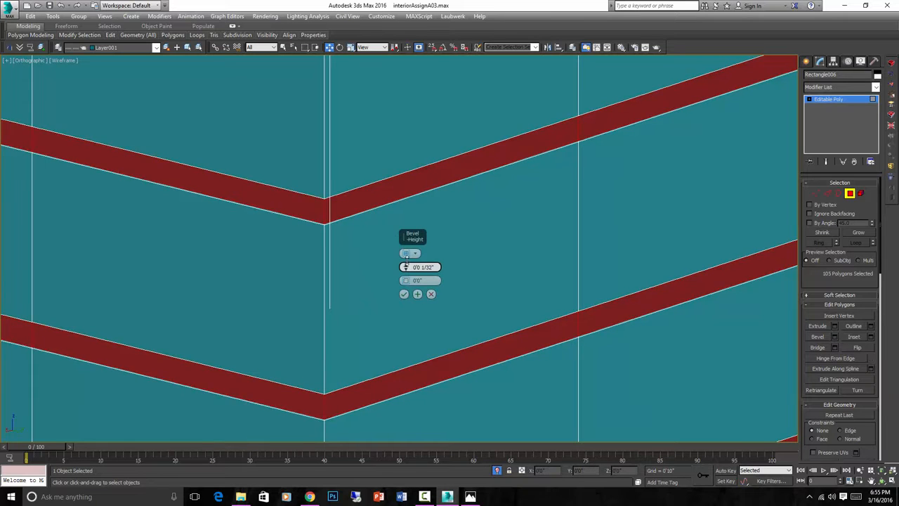
left_click(406, 266)
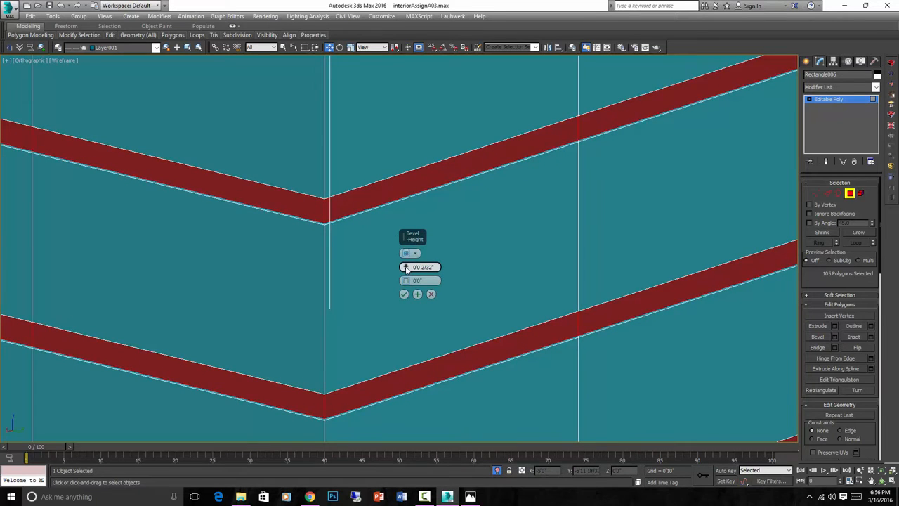
right_click(405, 268)
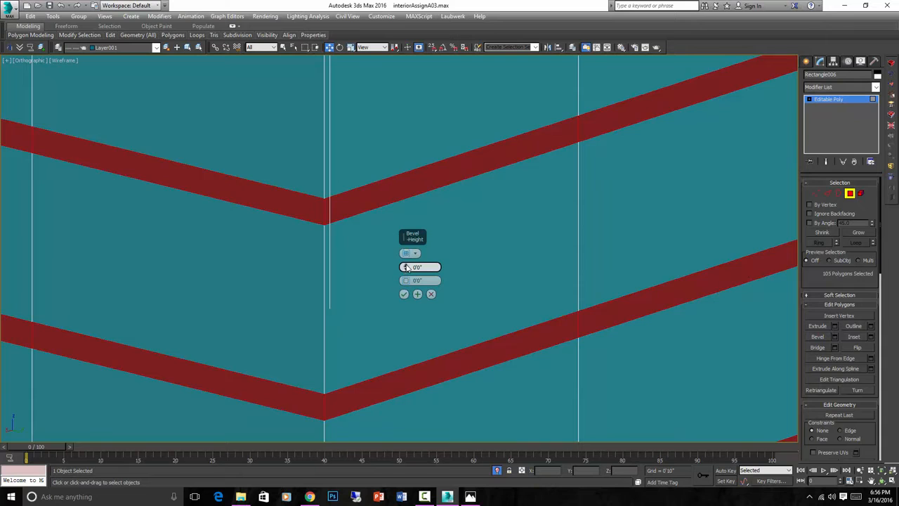
left_click_drag(406, 269, 405, 286)
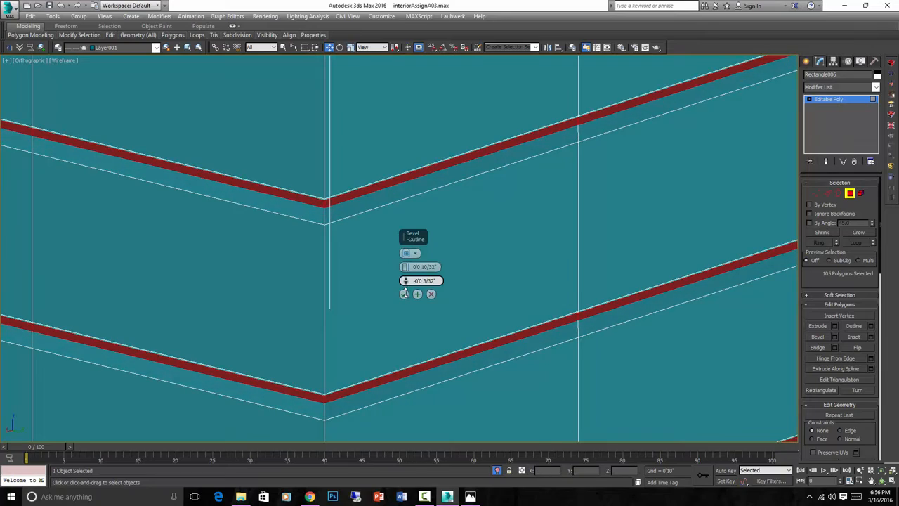
Step: Check the bevel at the wall's corner and ends, change its type from Group to Local Normal, and apply it
scroll(362, 288, "down", 3)
middle_click_drag(361, 288, 512, 291, "alt")
scroll(387, 288, "down", 8)
key("r")
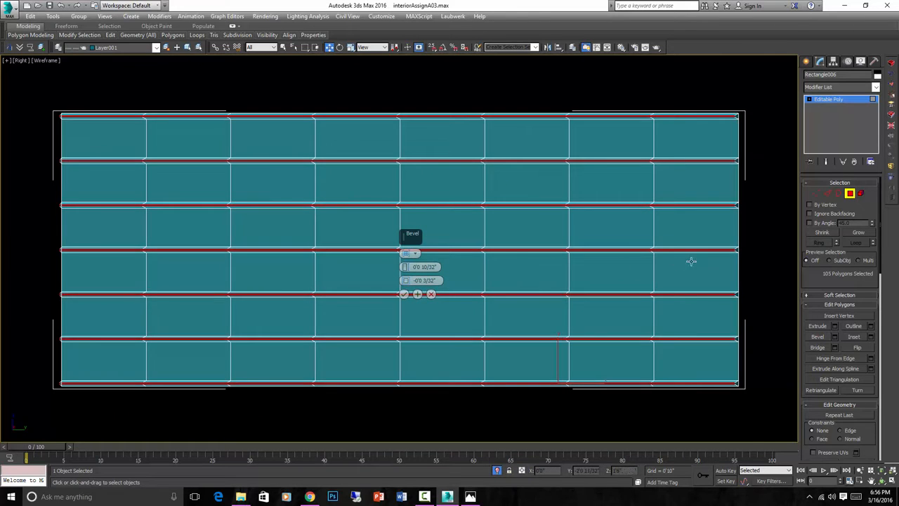
scroll(691, 261, "up", 5)
middle_click_drag(648, 237, 483, 233)
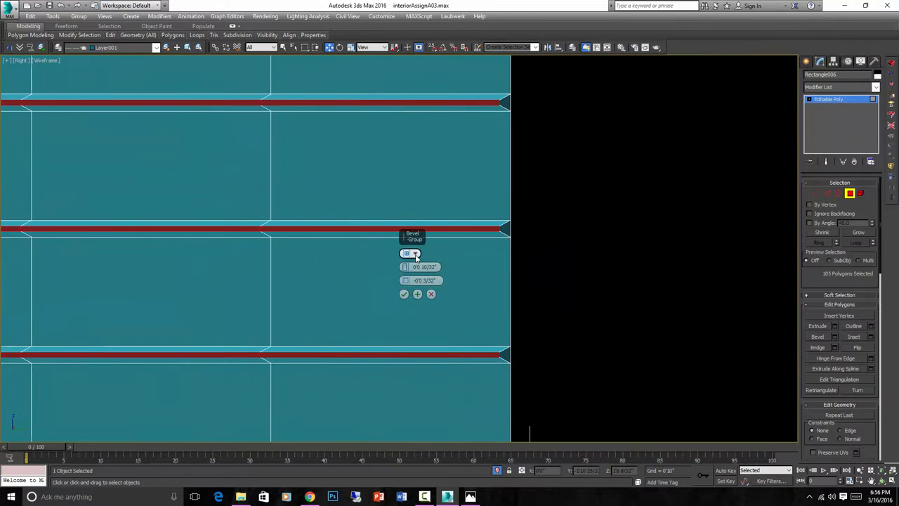
left_click(411, 253)
left_click(441, 272)
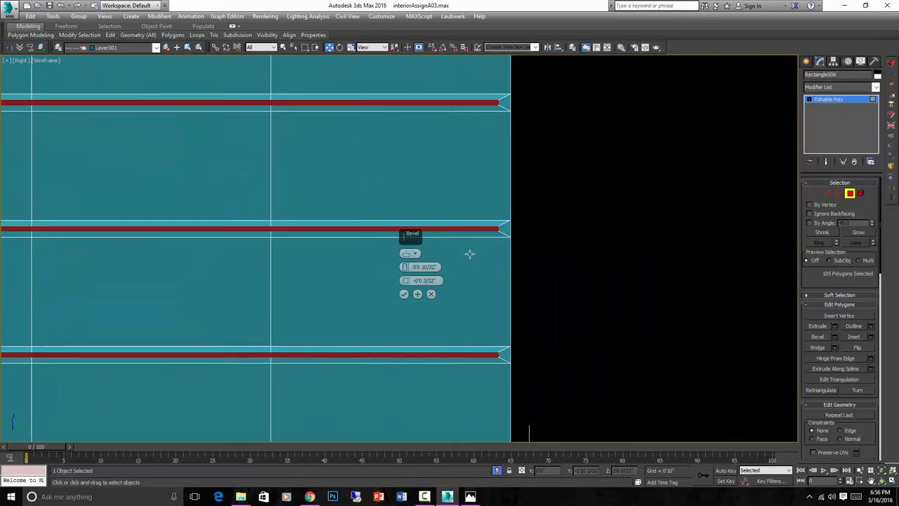
scroll(518, 220, "down", 8)
middle_click_drag(533, 242, 503, 259, "alt")
scroll(485, 254, "up", 8)
scroll(478, 254, "down", 3)
scroll(484, 257, "down", 3)
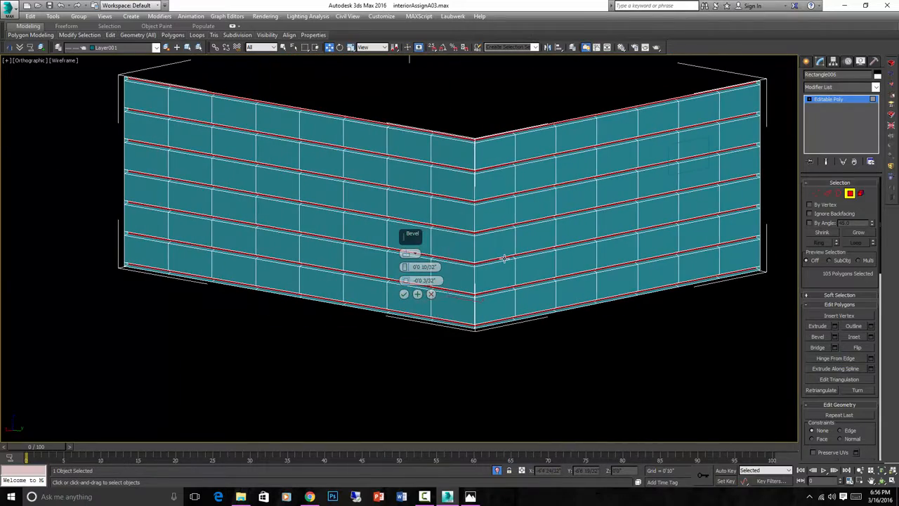
left_click(405, 294)
Step: Select alternating vertical brick edges in a staggered pattern across all rows of both faces
scroll(436, 288, "up", 2)
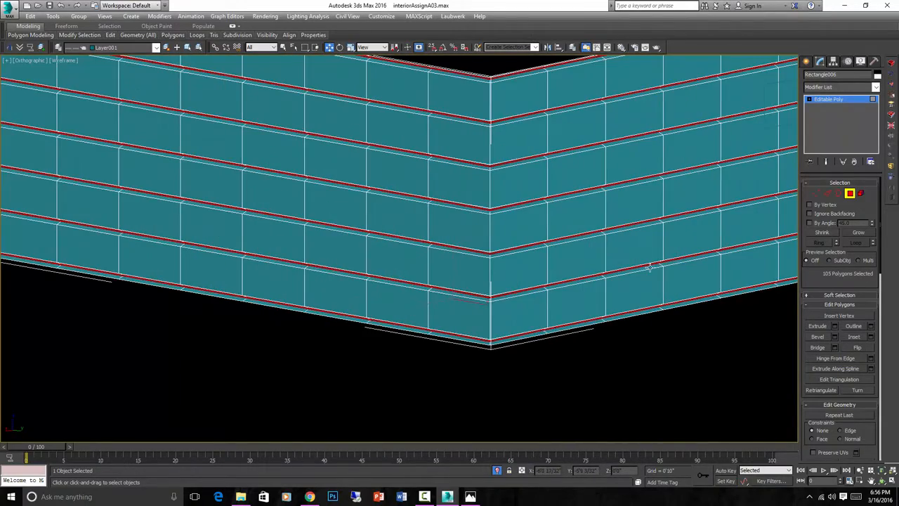
left_click(826, 194)
left_click(426, 303)
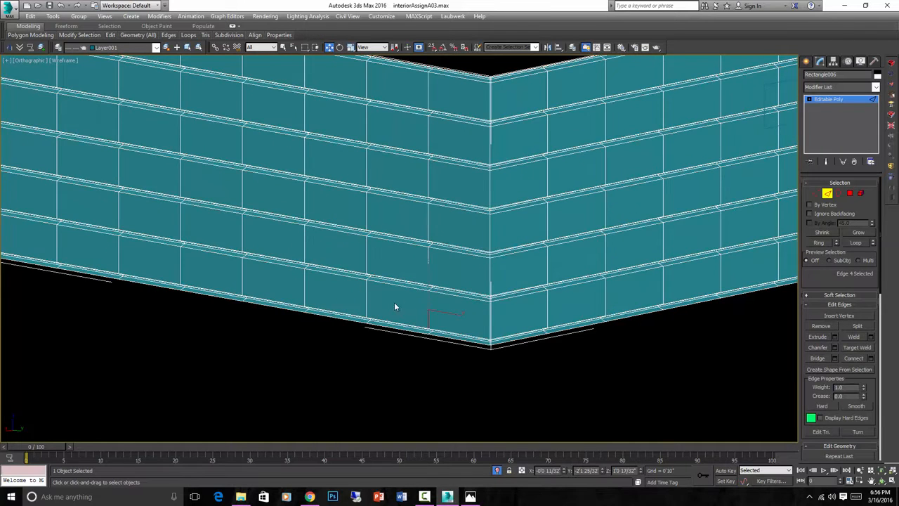
left_click(366, 255, "ctrl")
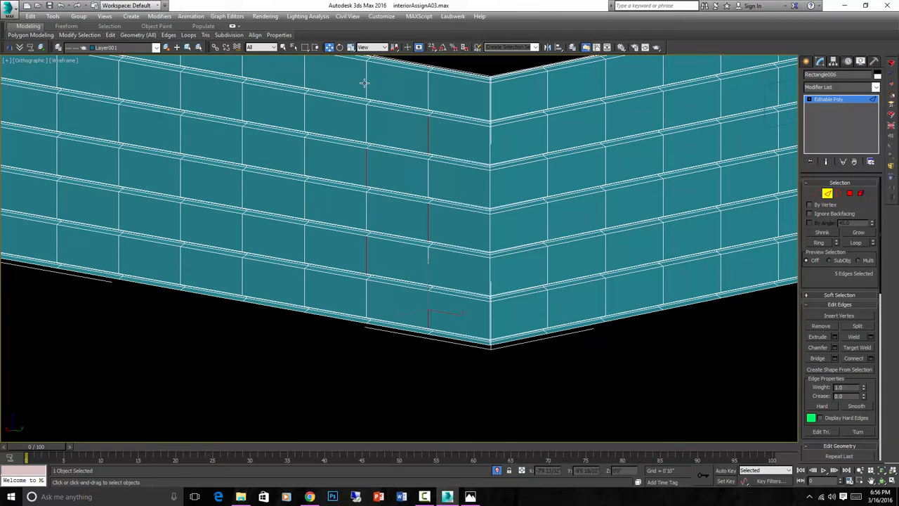
scroll(447, 170, "down", 3)
middle_click_drag(471, 203, 458, 206, "alt")
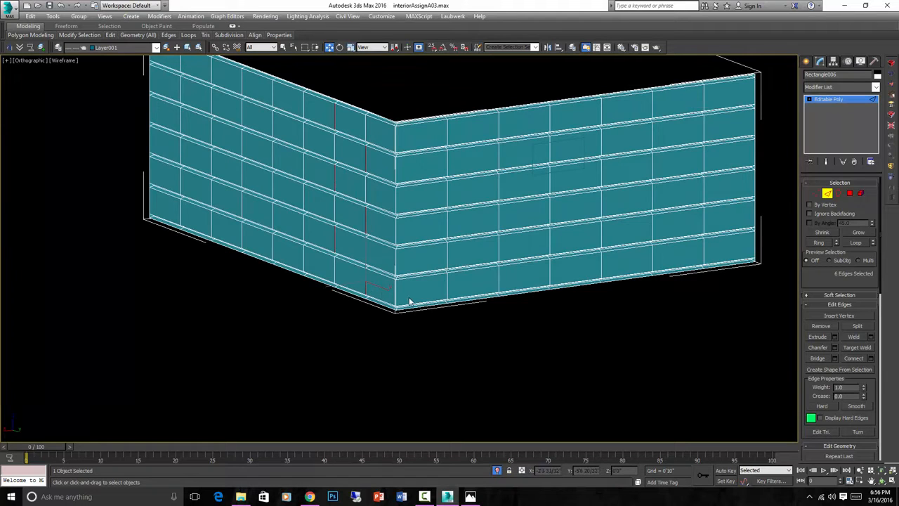
left_click(447, 255, "ctrl")
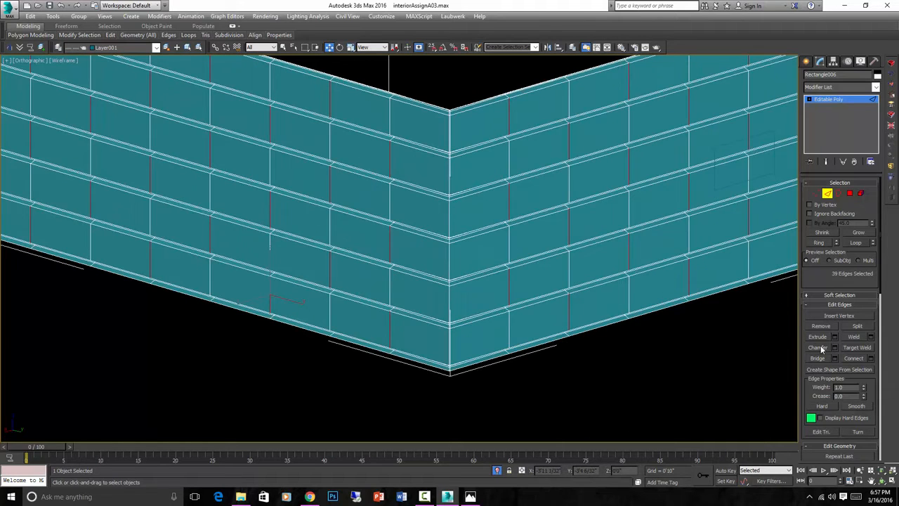
Step: Chamfer the selected vertical edges into narrow mortar strips, comparing the result by undoing and redoing the chamfer
left_click(817, 347)
scroll(567, 258, "up", 5)
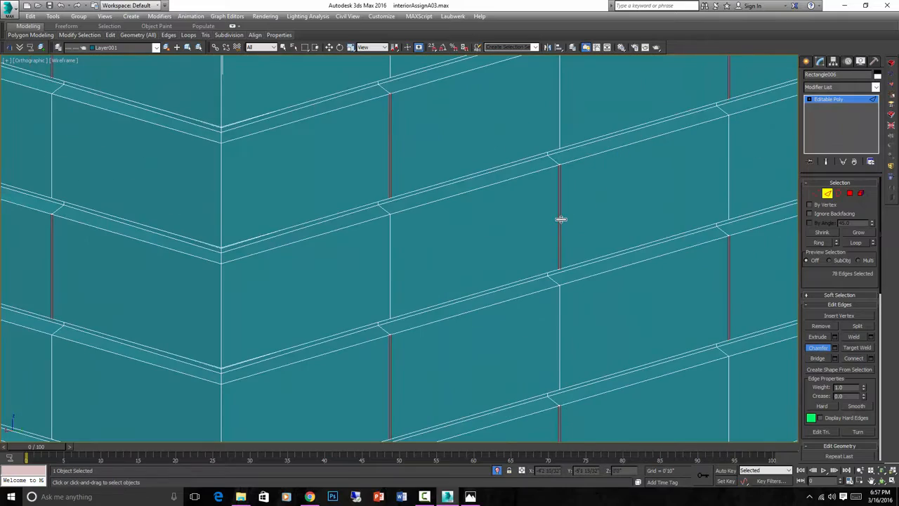
scroll(561, 219, "down", 10)
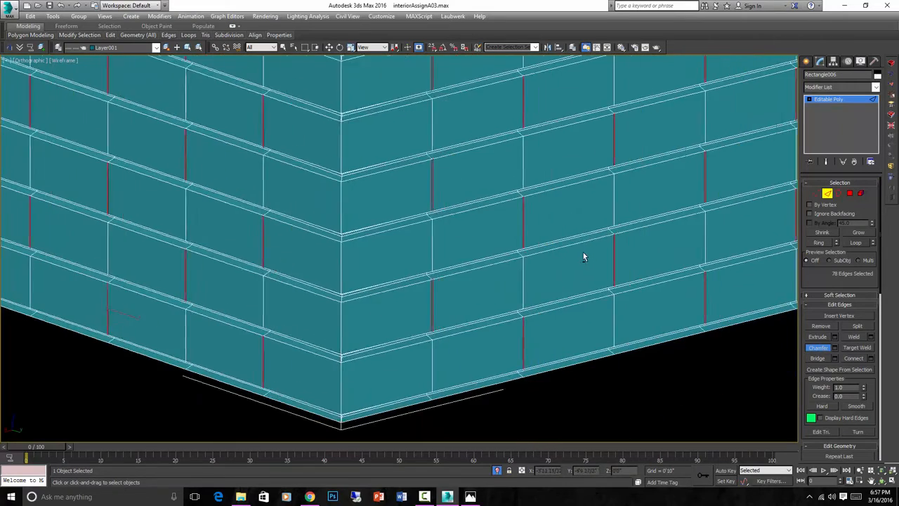
scroll(401, 206, "up", 7)
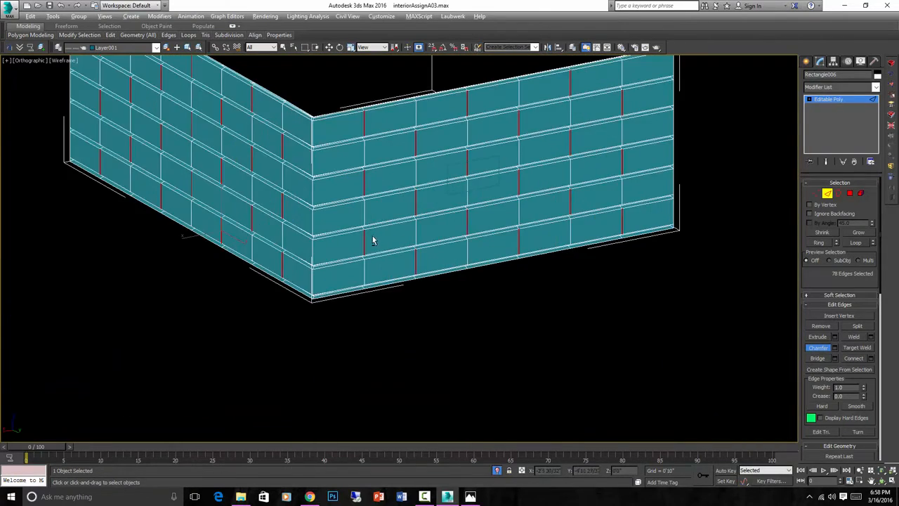
key("ctrl+z")
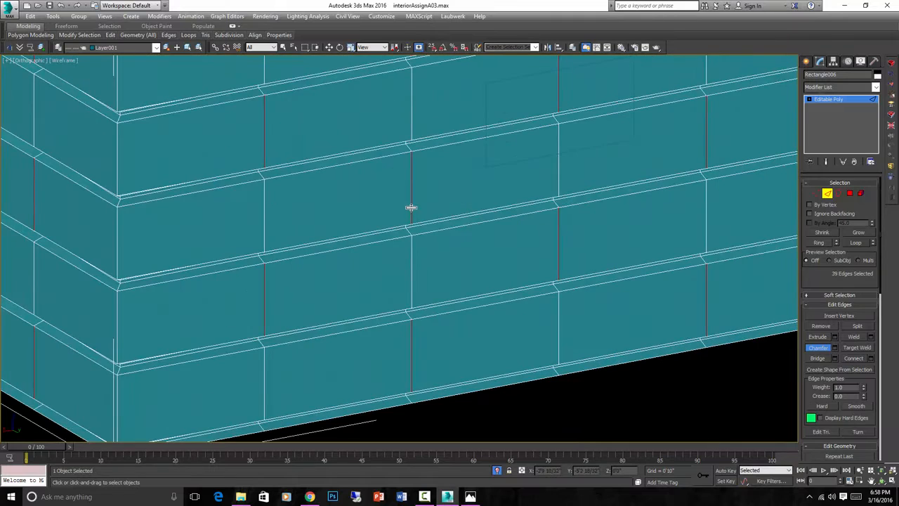
key("ctrl+y")
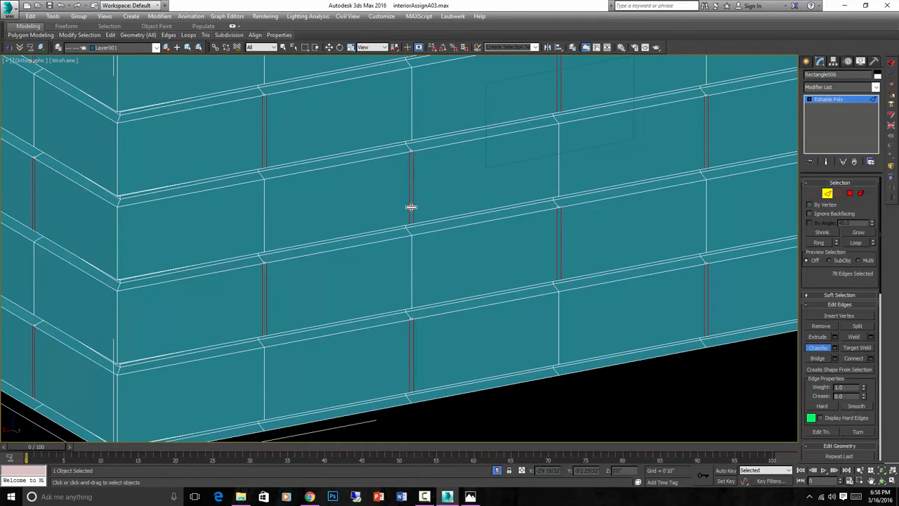
scroll(422, 206, "down", 5)
middle_click_drag(433, 204, 487, 207, "alt")
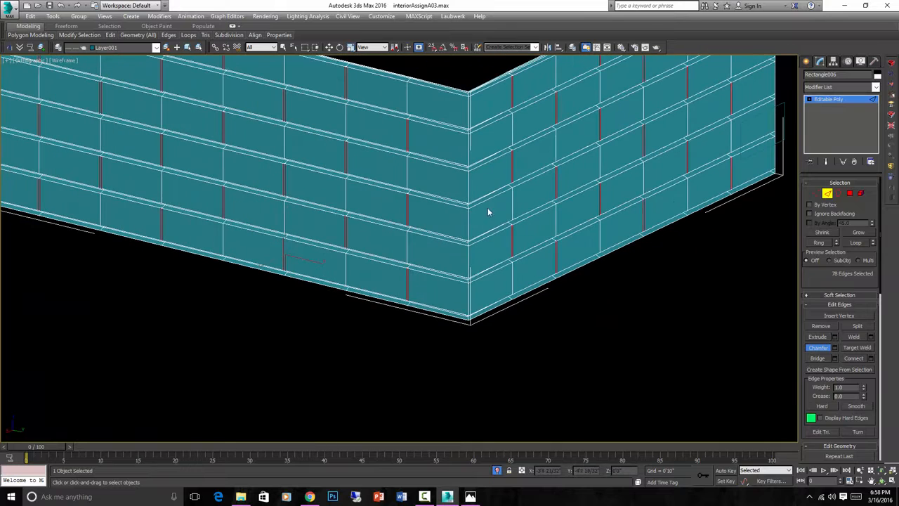
Step: Select brick face polygons around the wall's corner in two neighbouring rows, leaving the mortar strips out
left_click(850, 193, "ctrl")
left_click(440, 216)
scroll(481, 216, "up", 3)
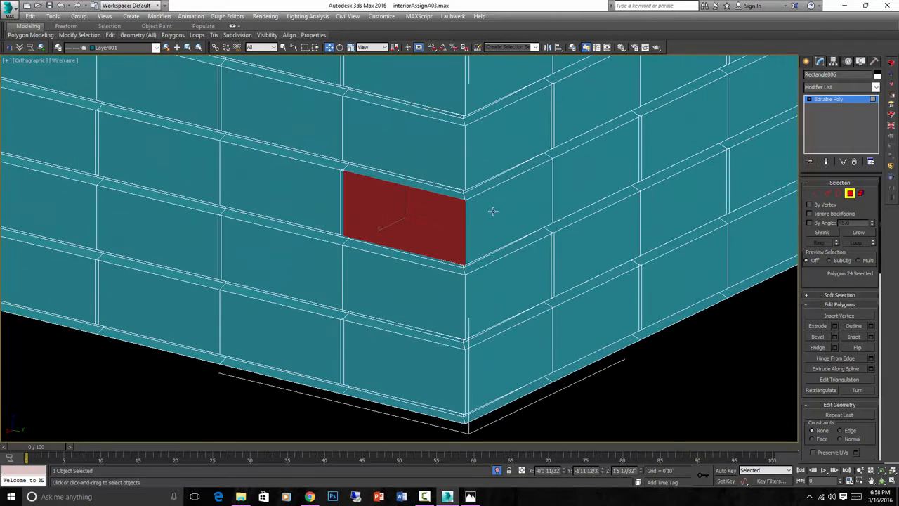
left_click(509, 204, "ctrl")
left_click(565, 180, "ctrl")
scroll(527, 214, "down", 3)
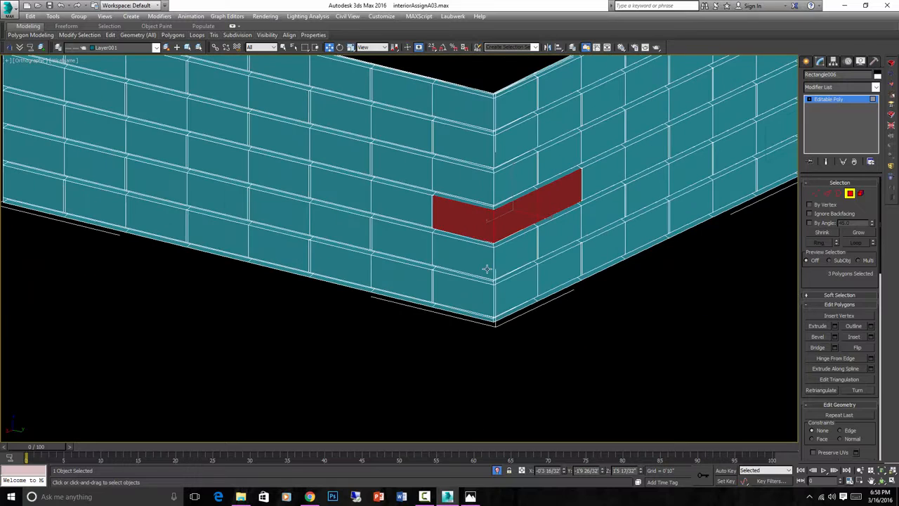
left_click(446, 256, "ctrl")
left_click(396, 245, "ctrl")
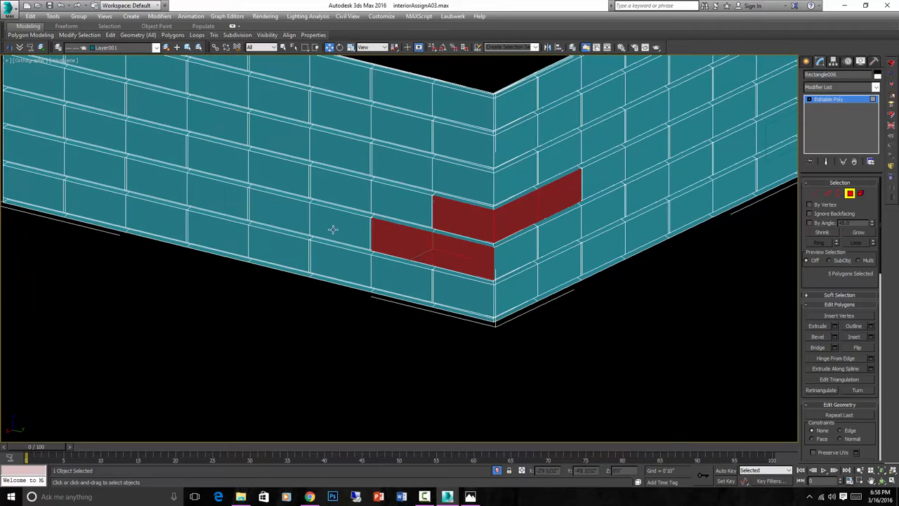
Step: Add the remaining brick faces in all rows of both wall sides to the selection, keeping the mortar strips unselected
left_click(333, 229, "ctrl")
left_click(271, 215, "ctrl")
left_click(196, 197, "ctrl")
left_click(158, 186, "ctrl")
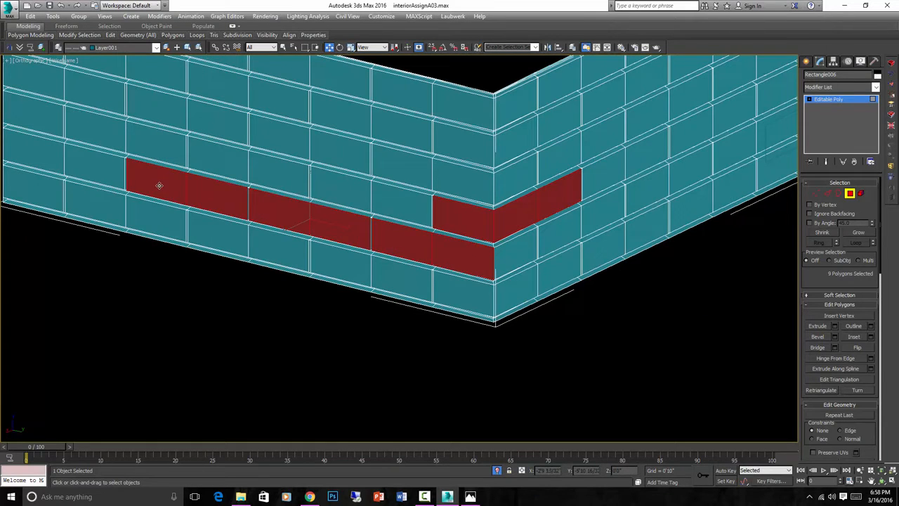
left_click(341, 198, "ctrl")
left_click(391, 200, "ctrl")
scroll(432, 208, "up", 2)
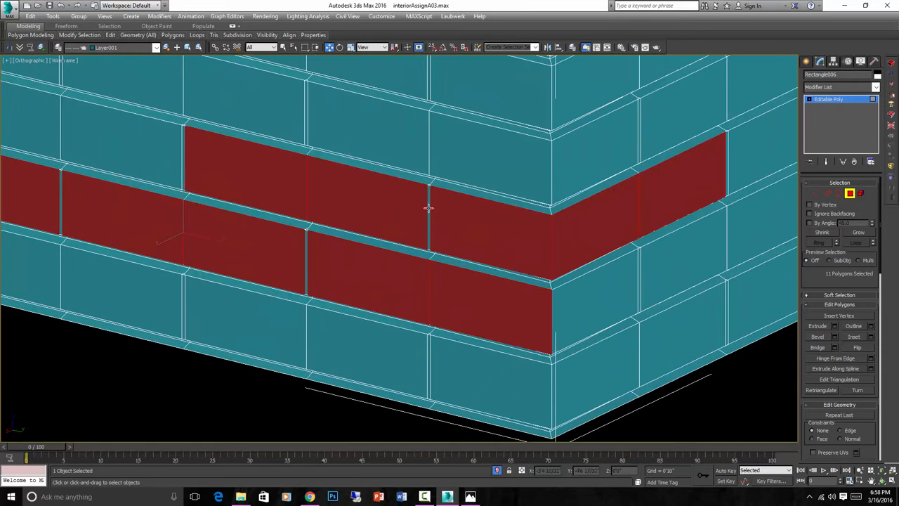
middle_click_drag(143, 154, 319, 199)
left_click(298, 190, "ctrl")
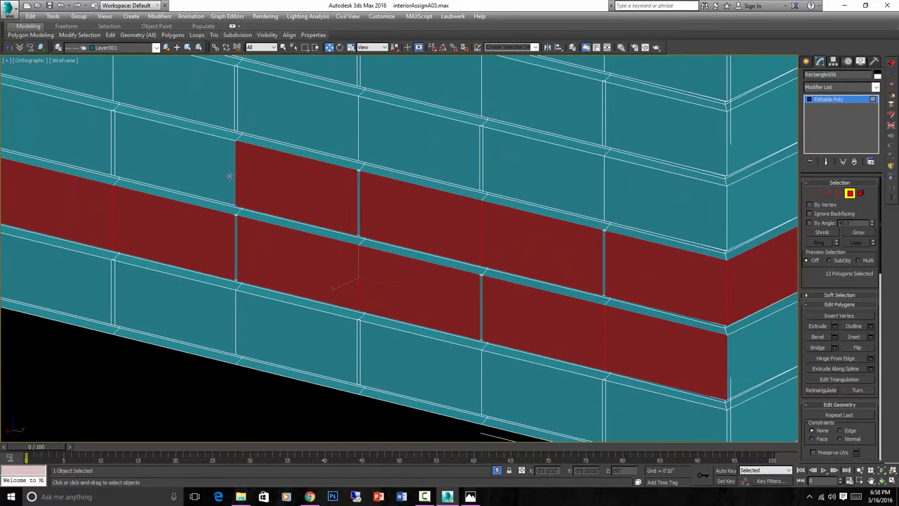
left_click(206, 168, "ctrl")
left_click(290, 131, "ctrl")
left_click(384, 137, "ctrl")
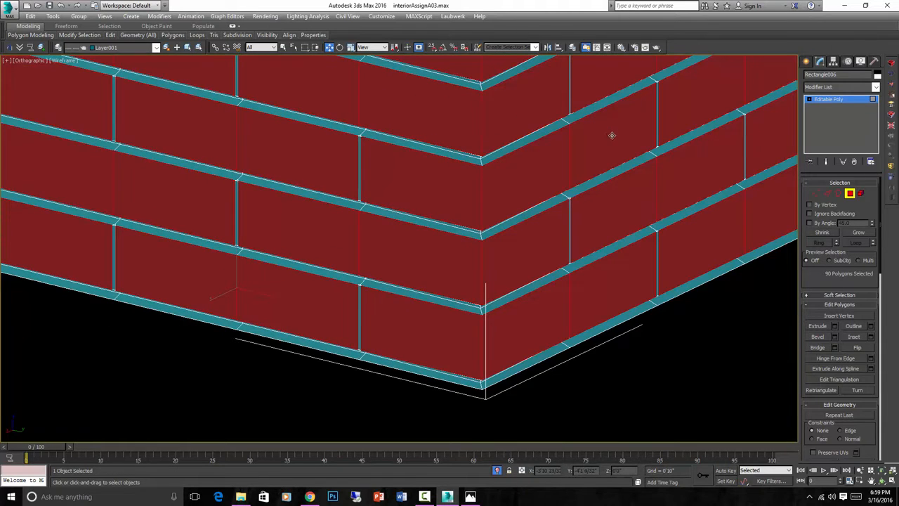
Step: Extrude the selected brick faces with a height of -0'0 4/32", checking the mortar joints up close before applying it
scroll(612, 135, "up", 6)
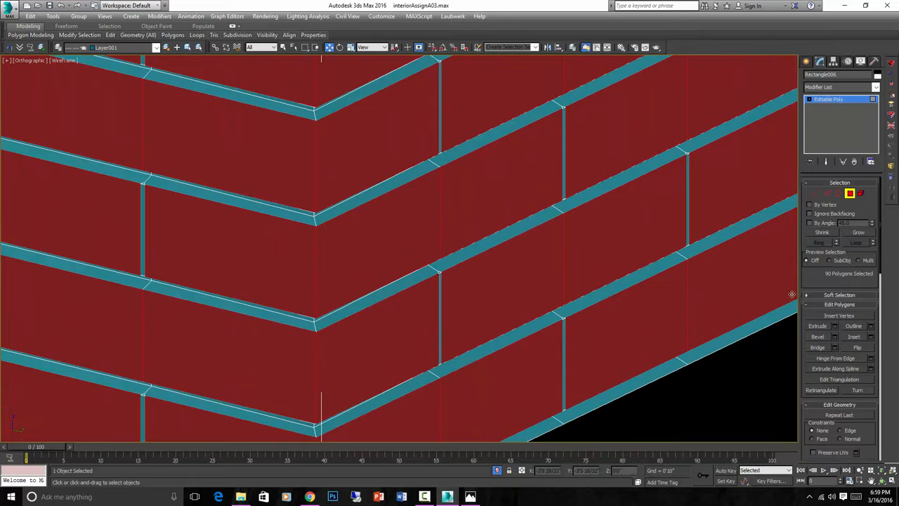
left_click(835, 326)
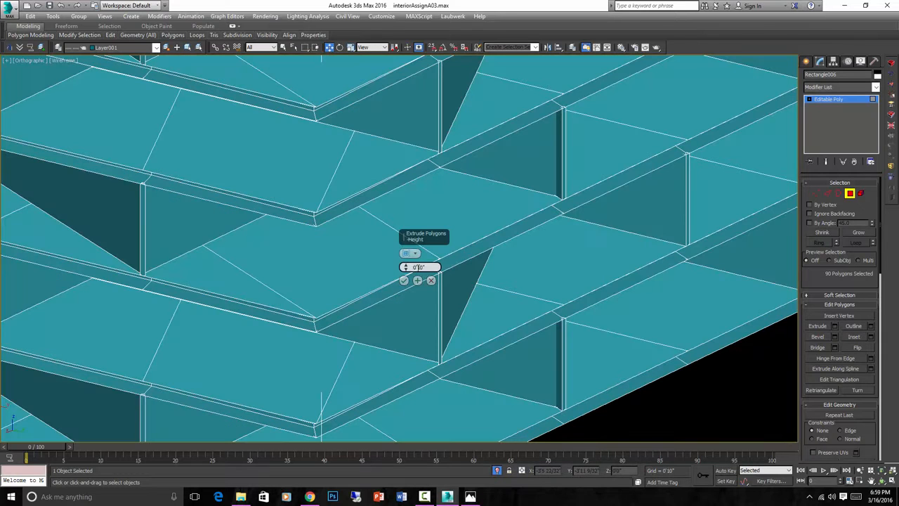
right_click(404, 267)
left_click_drag(405, 267, 405, 269)
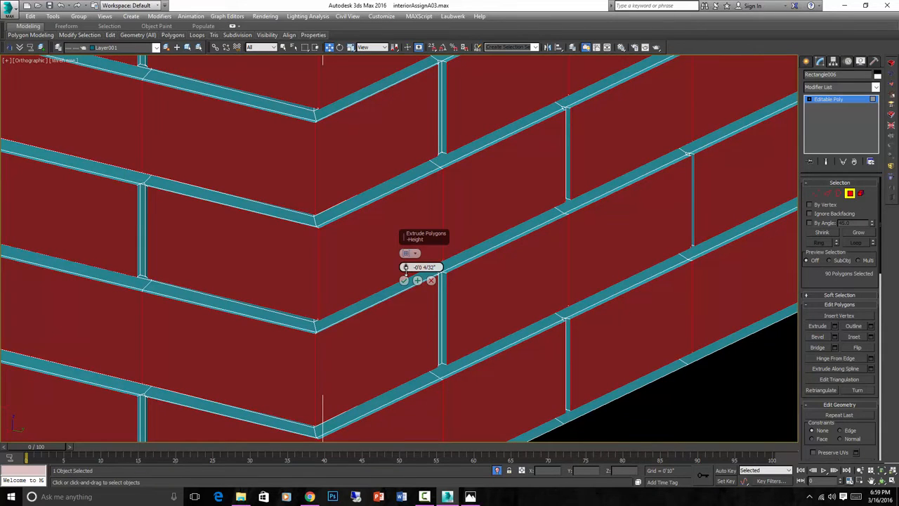
scroll(531, 244, "down", 2)
middle_click_drag(555, 258, 560, 246, "alt")
scroll(513, 168, "up", 1)
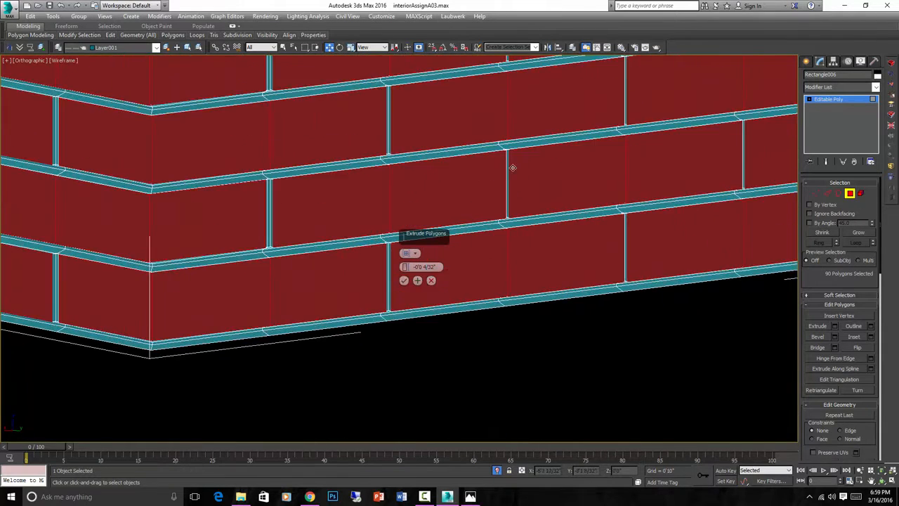
scroll(513, 168, "up", 2)
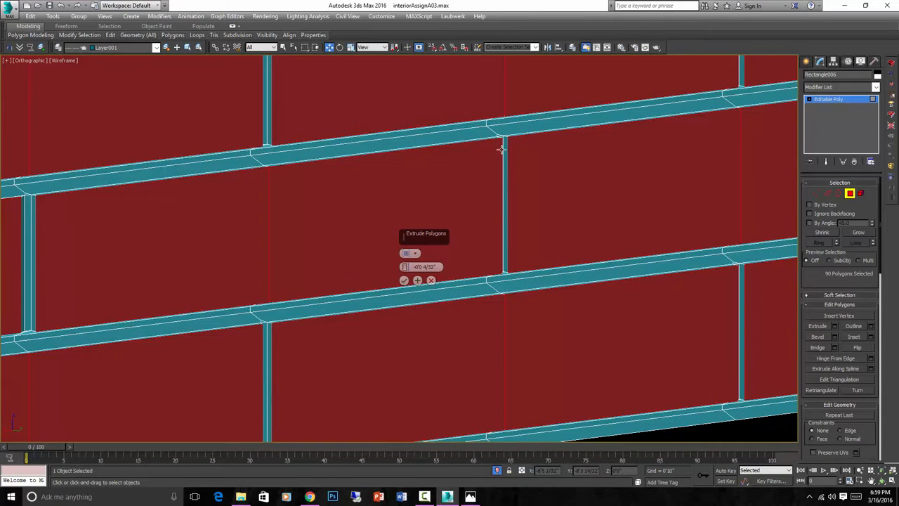
scroll(502, 144, "up", 2)
scroll(504, 143, "down", 4)
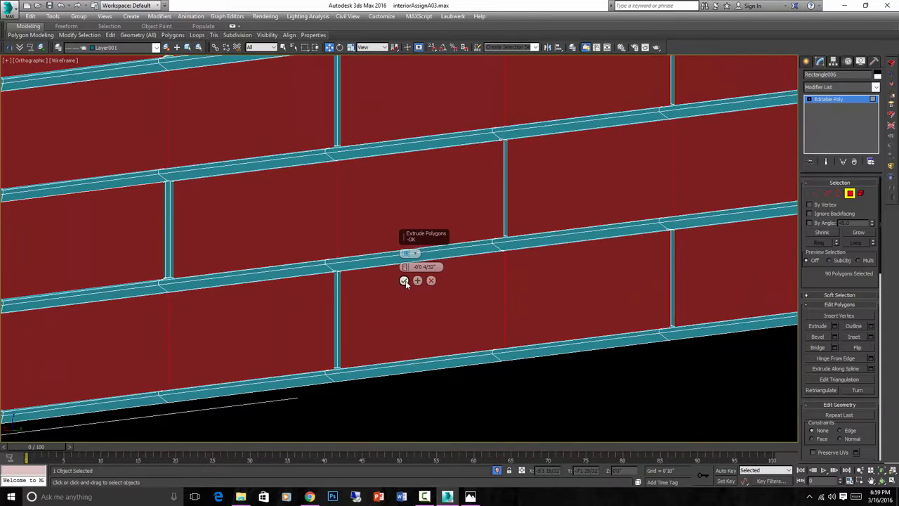
left_click(404, 281)
Step: Clear the brick selection, turn off the edge display and examine the shaded mortar joints around the wall's corner
scroll(391, 192, "down", 3)
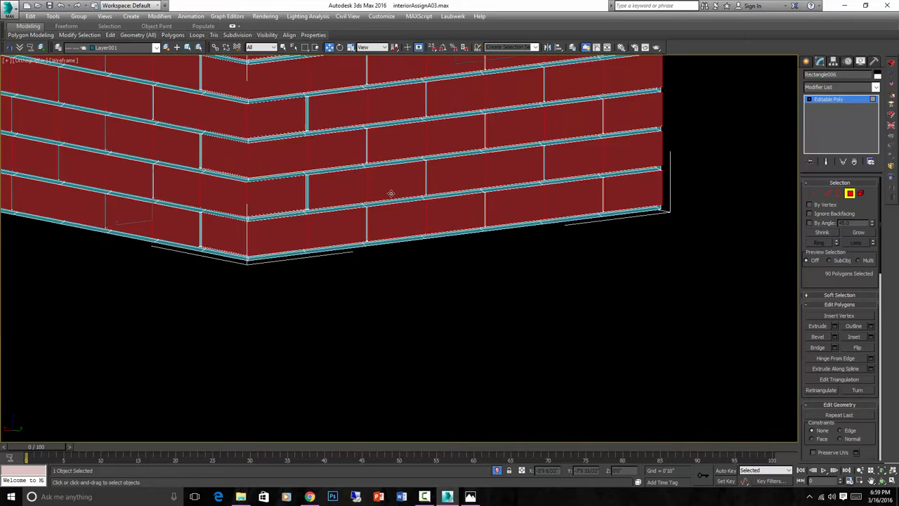
middle_click_drag(392, 193, 438, 240, "alt")
scroll(431, 219, "down", 2)
left_click(500, 251)
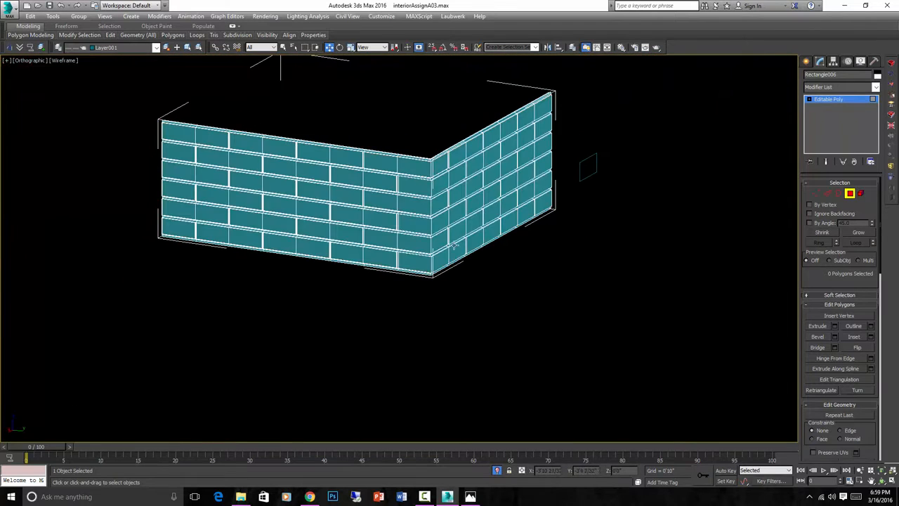
scroll(419, 235, "up", 2)
key("F4")
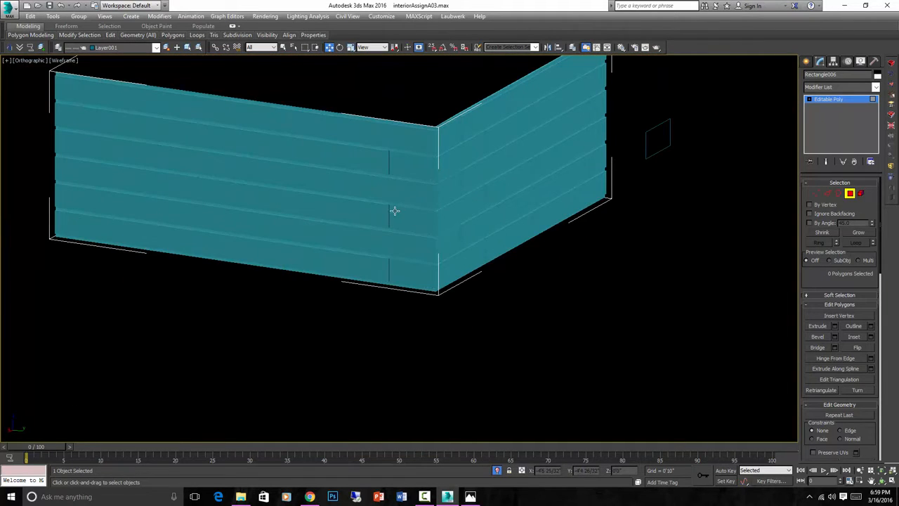
scroll(395, 211, "up", 2)
left_click(407, 212)
middle_click_drag(407, 213, 415, 194, "alt")
scroll(479, 210, "down", 2)
scroll(421, 194, "up", 3)
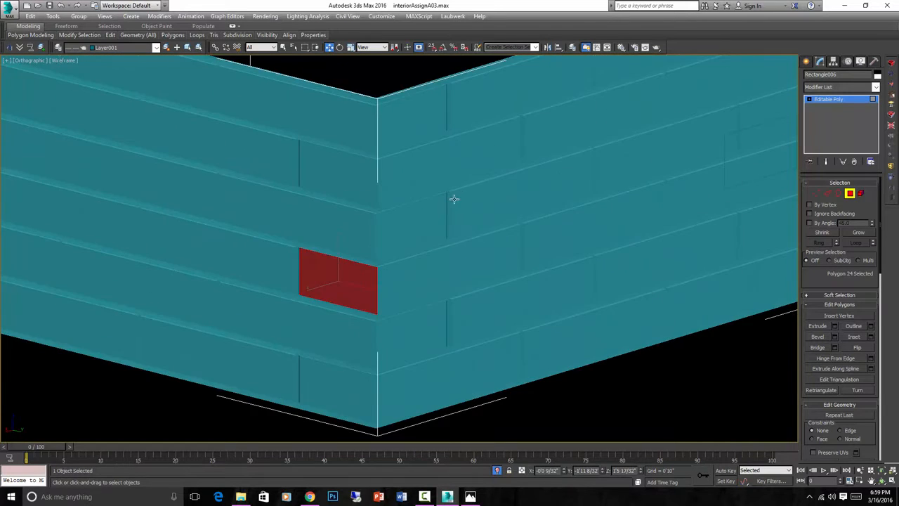
scroll(454, 199, "down", 3)
Step: Apply a TurboSmooth modifier to the whole brick wall with 2 iterations and check the rounded bricks at the corner
left_click(850, 193)
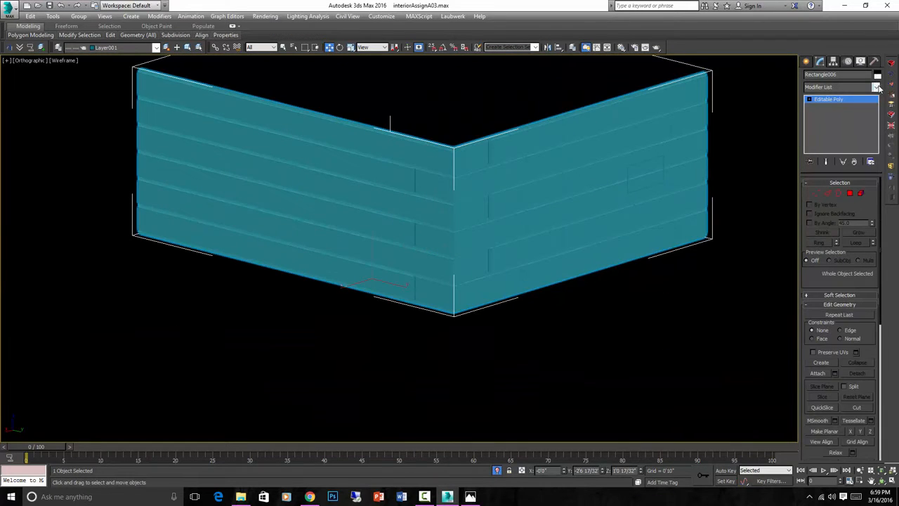
left_click(878, 86)
scroll(878, 281, "down", 20)
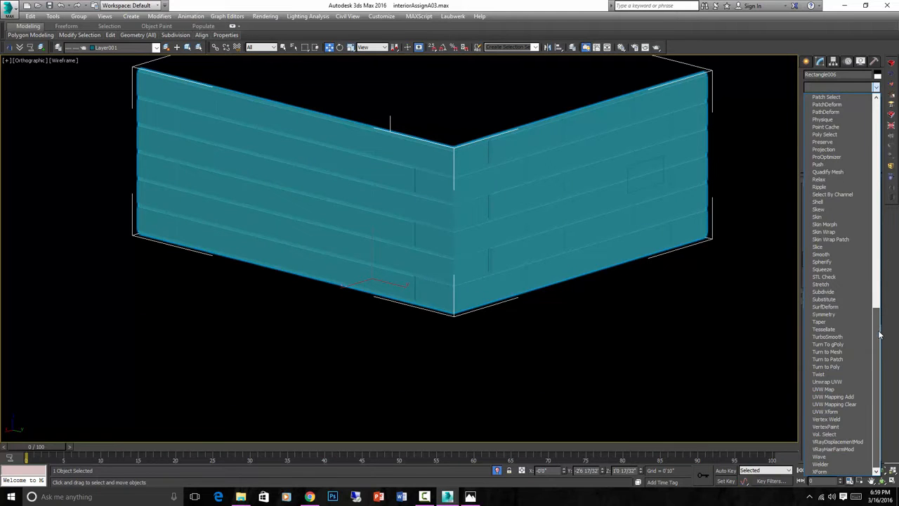
left_click(842, 337)
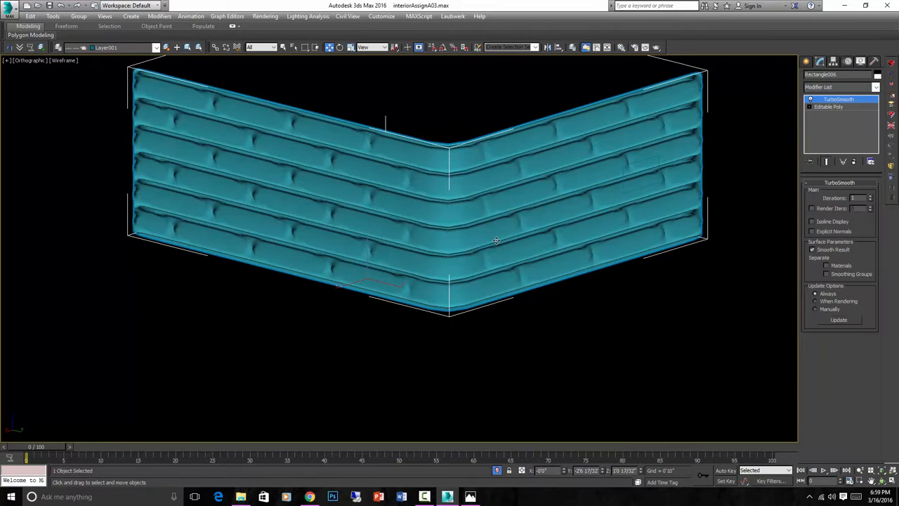
mouse_move(496, 240)
middle_mouse_down("alt")
mouse_move(485, 239)
mouse_move(533, 242)
mouse_move(512, 238)
middle_mouse_up("alt")
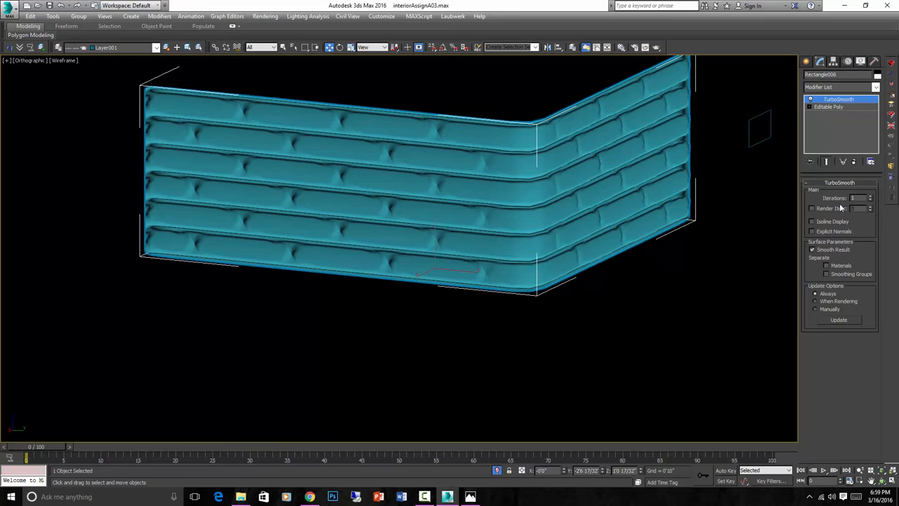
left_click(869, 196)
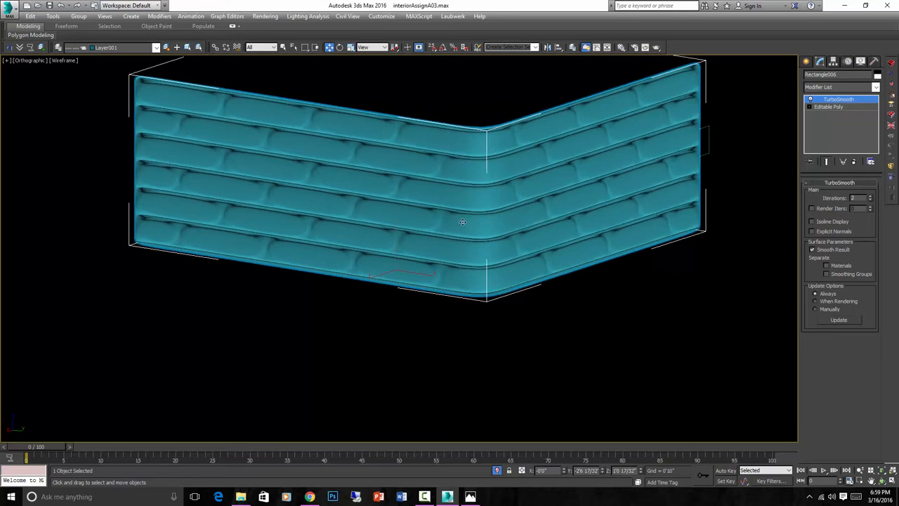
scroll(420, 192, "up", 5)
scroll(434, 205, "down", 4)
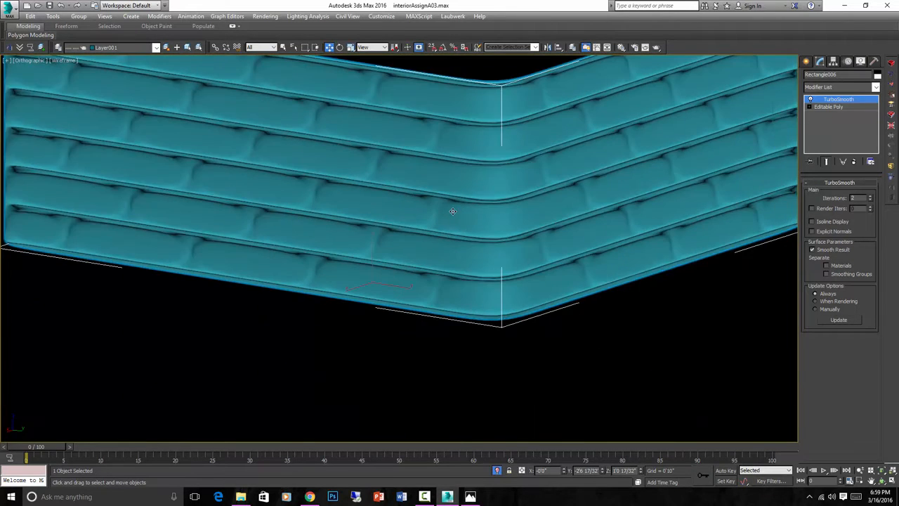
middle_click_drag(453, 212, 429, 217, "alt")
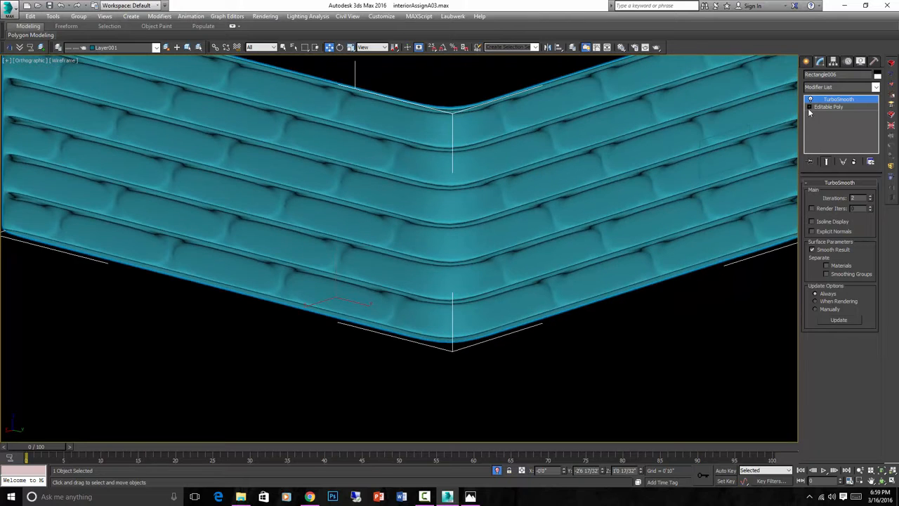
Step: Return to the Editable Poly's edge level and examine the edge layout where vertical and horizontal mortar joints meet
left_click(810, 108)
left_click(825, 123)
scroll(429, 225, "up", 5)
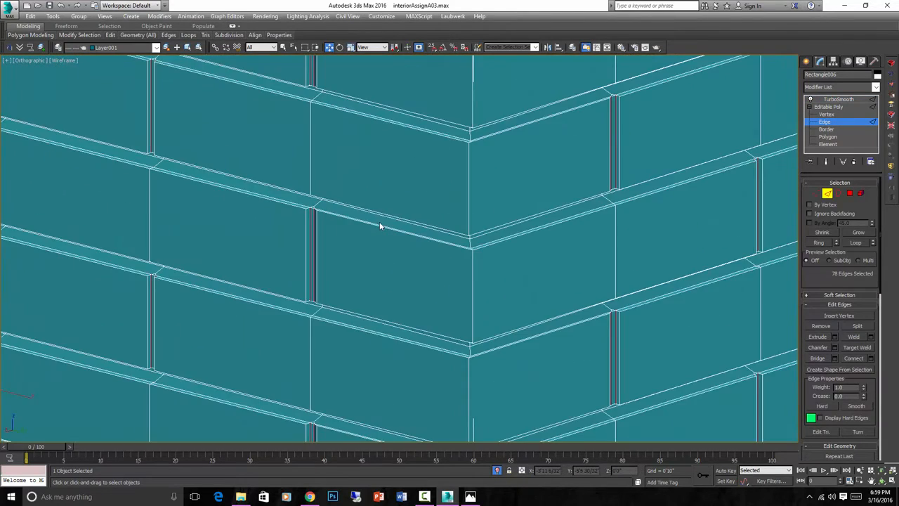
scroll(314, 213, "up", 3)
middle_click_drag(313, 212, 450, 268)
scroll(424, 220, "down", 3)
scroll(432, 205, "down", 2)
scroll(485, 271, "up", 6)
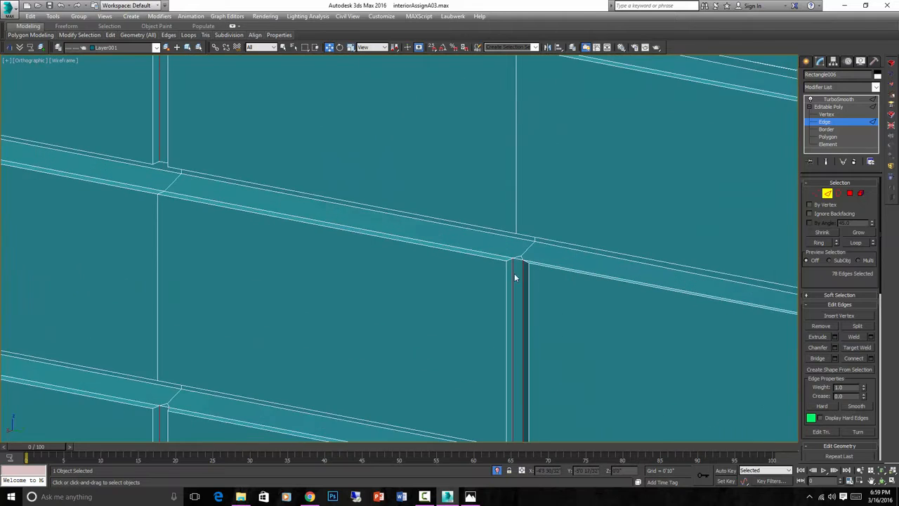
scroll(518, 234, "up", 2)
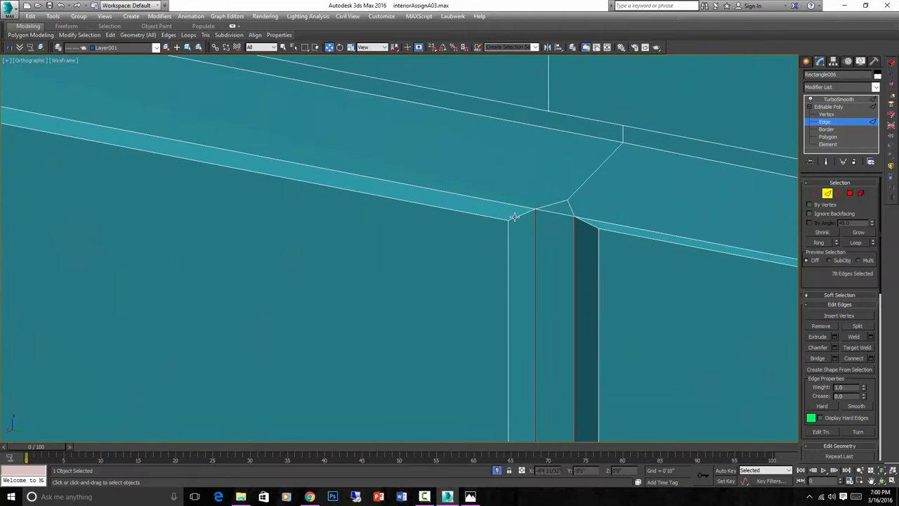
left_click(518, 223)
scroll(519, 222, "down", 3)
middle_click_drag(518, 222, 516, 229, "alt")
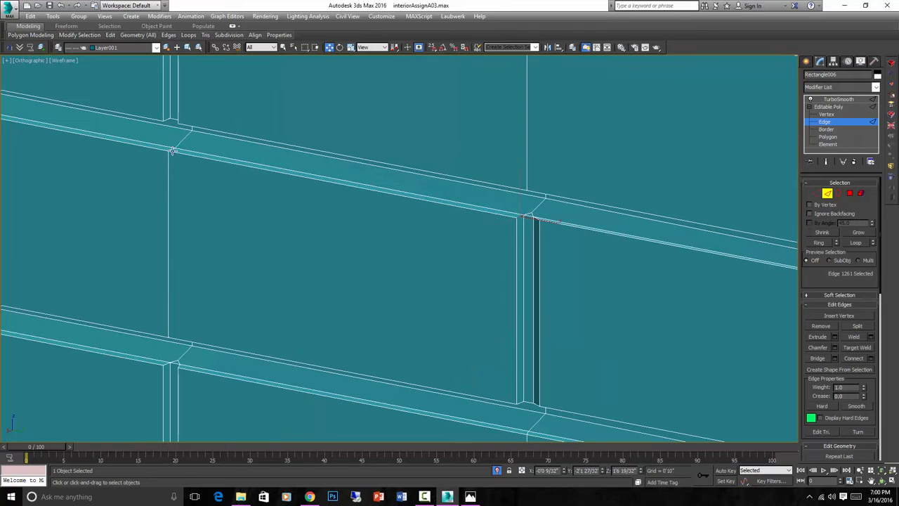
scroll(173, 336, "up", 3)
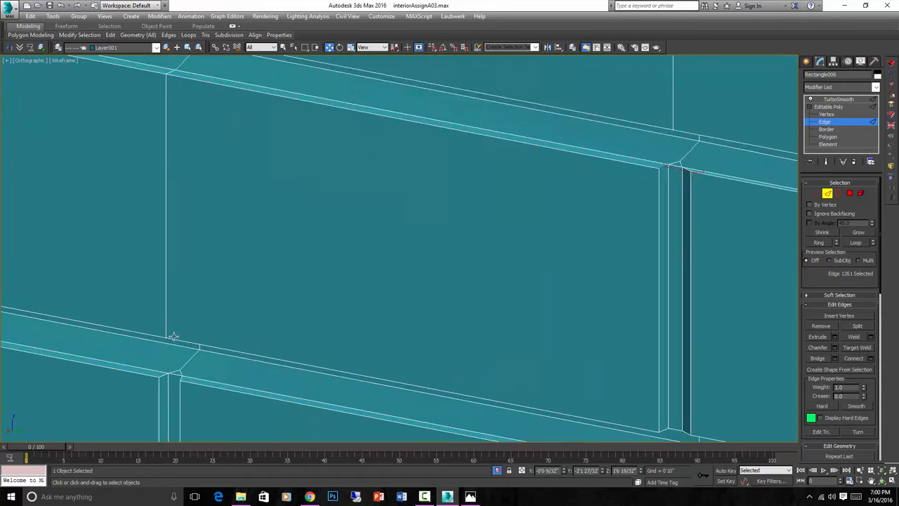
scroll(175, 337, "down", 3)
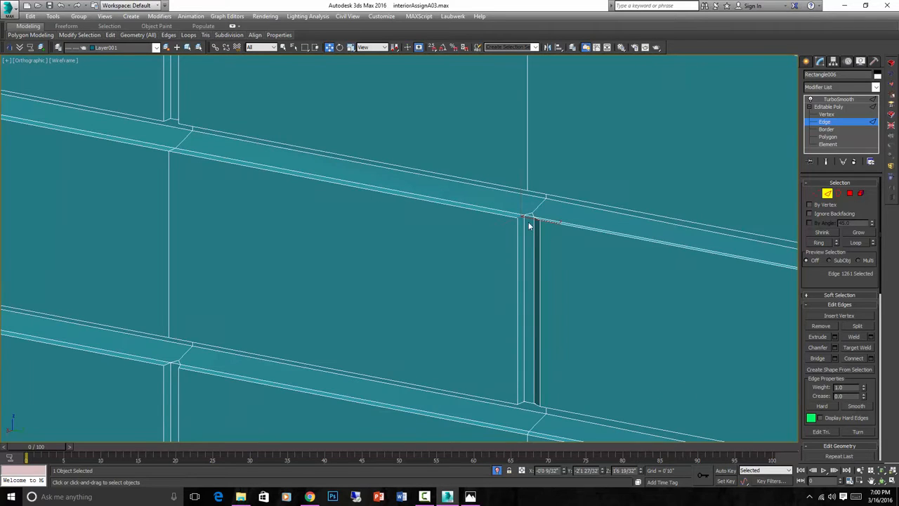
scroll(528, 221, "up", 3)
scroll(533, 216, "down", 4)
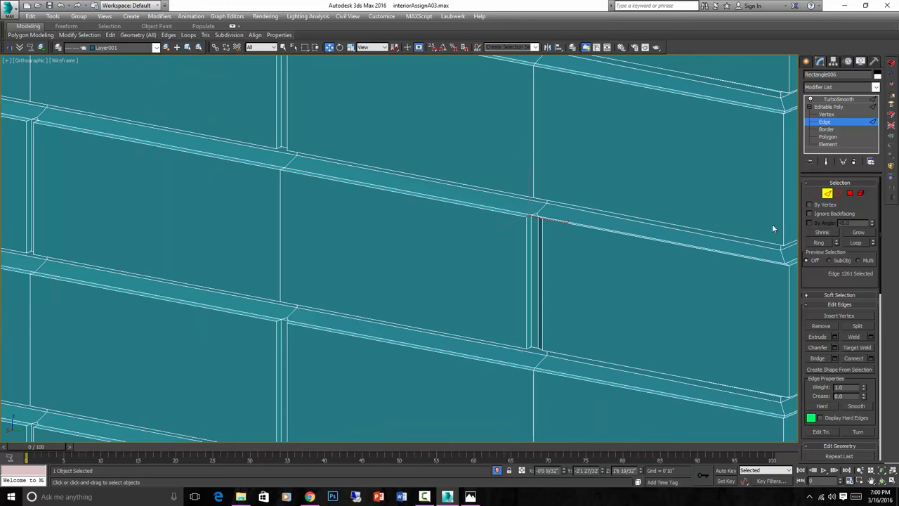
Step: Leave sub-object editing and undo the TurboSmooth modifier and the brick face extrusion
left_click(849, 194)
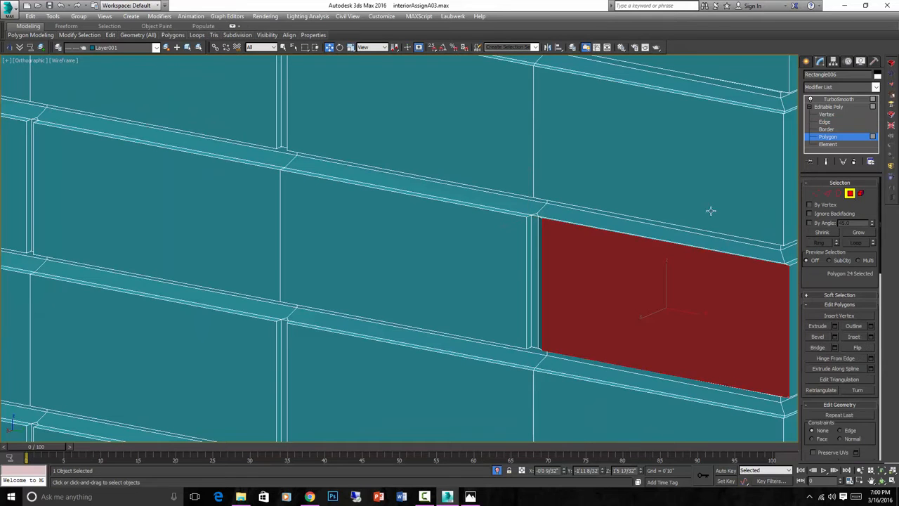
scroll(711, 210, "down", 5)
middle_click_drag(682, 211, 592, 216)
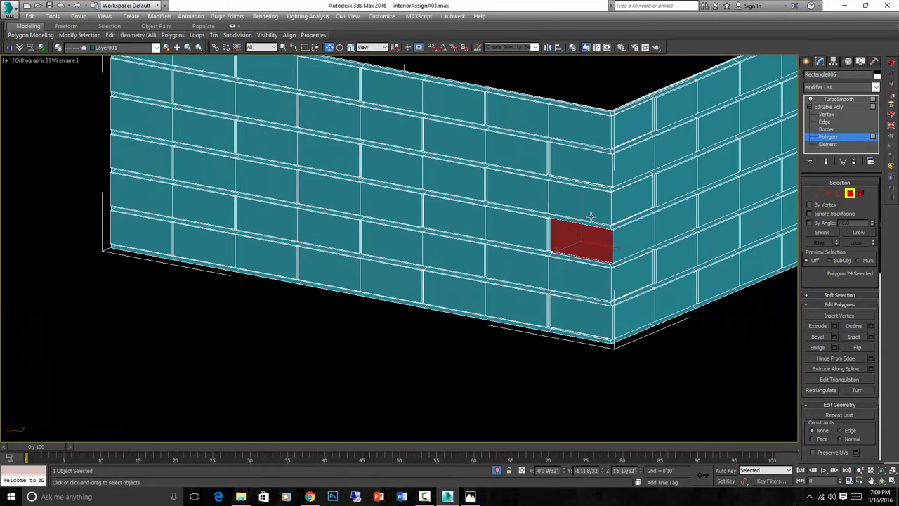
left_click(850, 195)
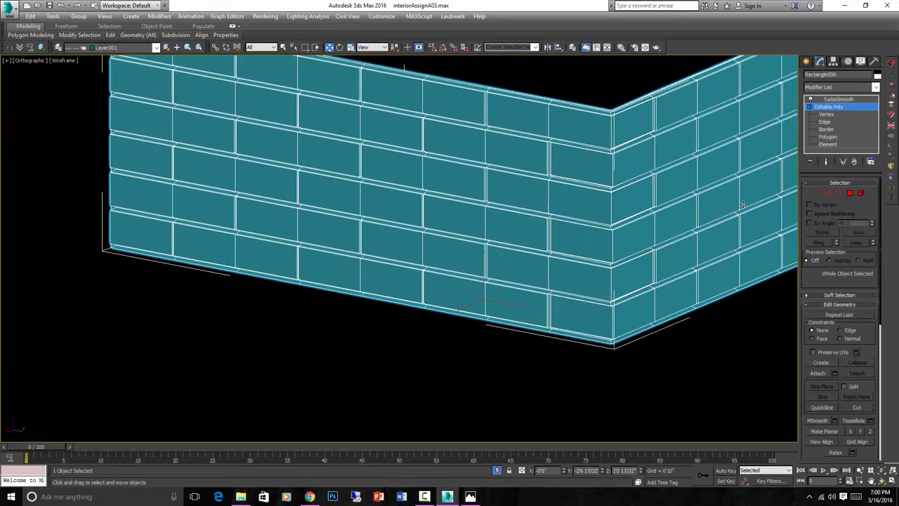
key("ctrl+z")
key("ctrl+z")
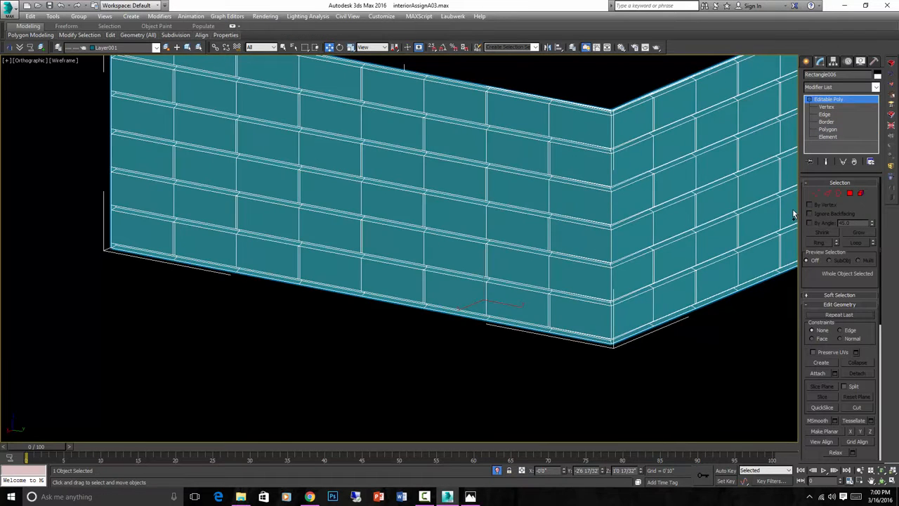
Step: Select all the brick polygons and extrude them freehand to a height of about -0'0 5/32"
left_click(849, 193)
key("ctrl+a")
scroll(632, 224, "up", 8)
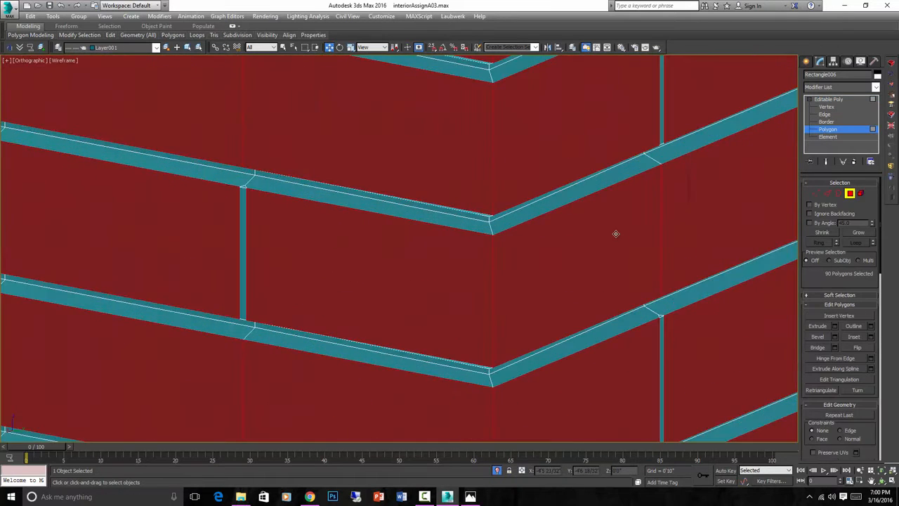
left_click(817, 326)
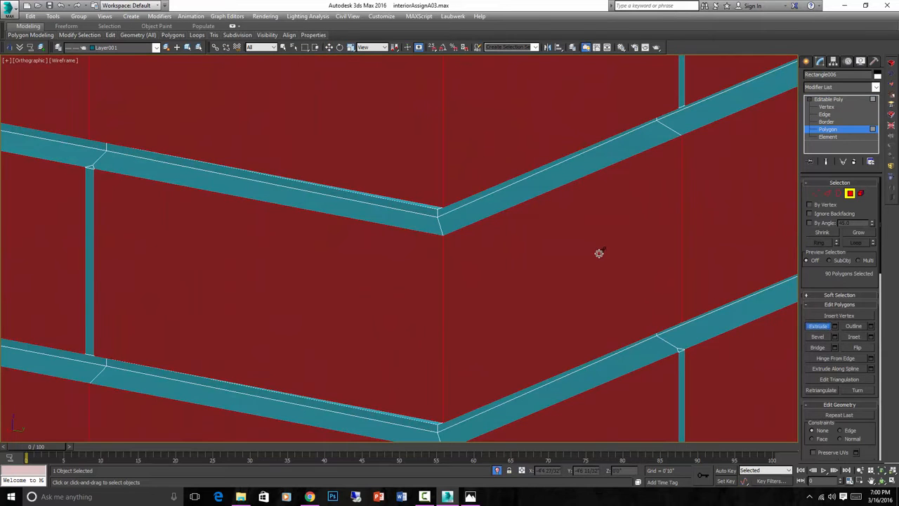
mouse_move(594, 252)
left_mouse_down()
mouse_move(594, 245)
mouse_move(598, 267)
left_mouse_up()
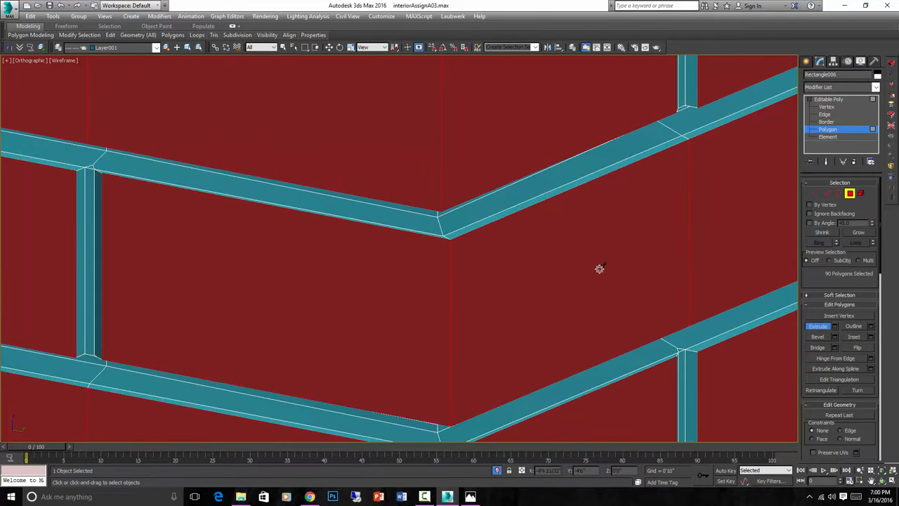
Step: Change the extrusion type for the selected brick polygons and set the extrusion height to -0'0 2/32"
left_click(834, 326)
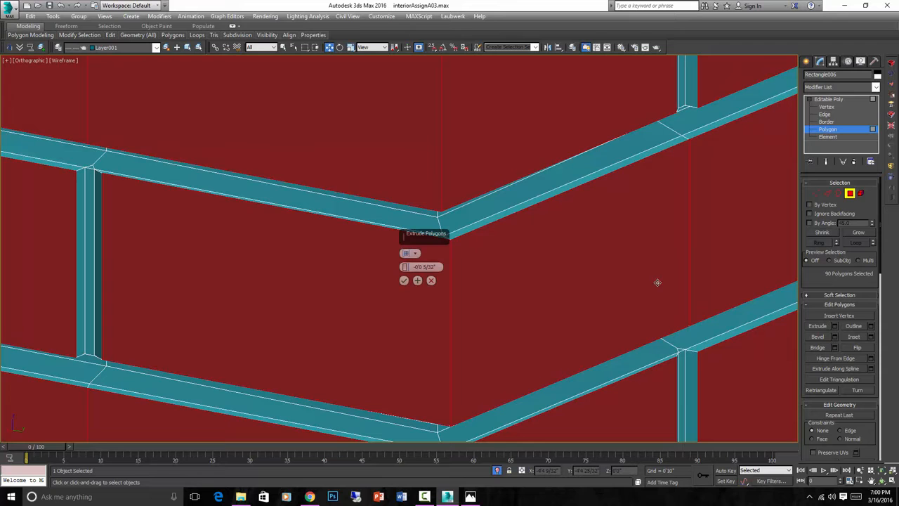
left_click(411, 253)
left_click(439, 267)
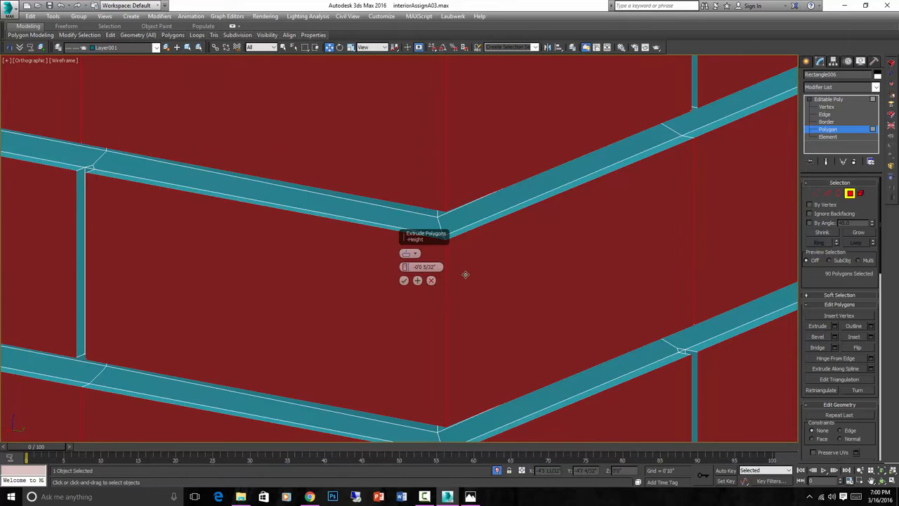
middle_click_drag(466, 271, 505, 261)
scroll(620, 268, "down", 2)
scroll(620, 267, "down", 1)
middle_click_drag(620, 267, 421, 294)
scroll(570, 197, "up", 2)
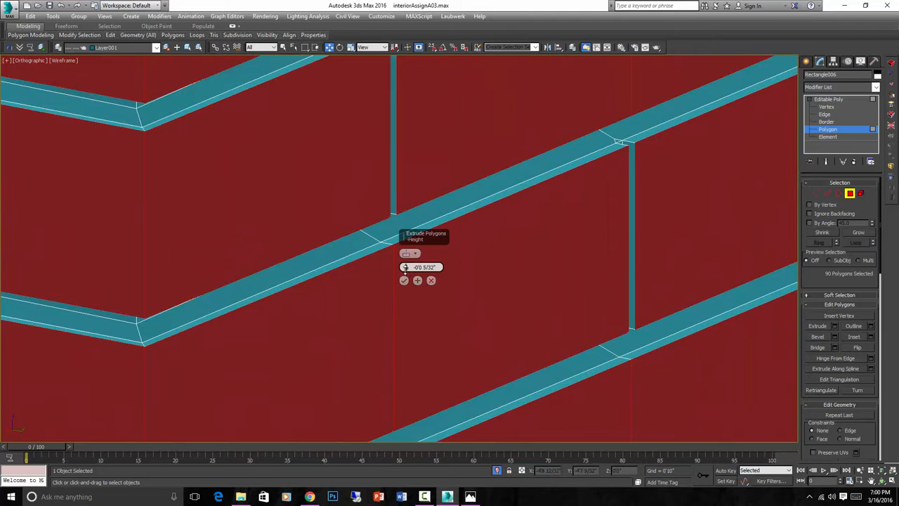
left_click_drag(404, 268, 404, 261)
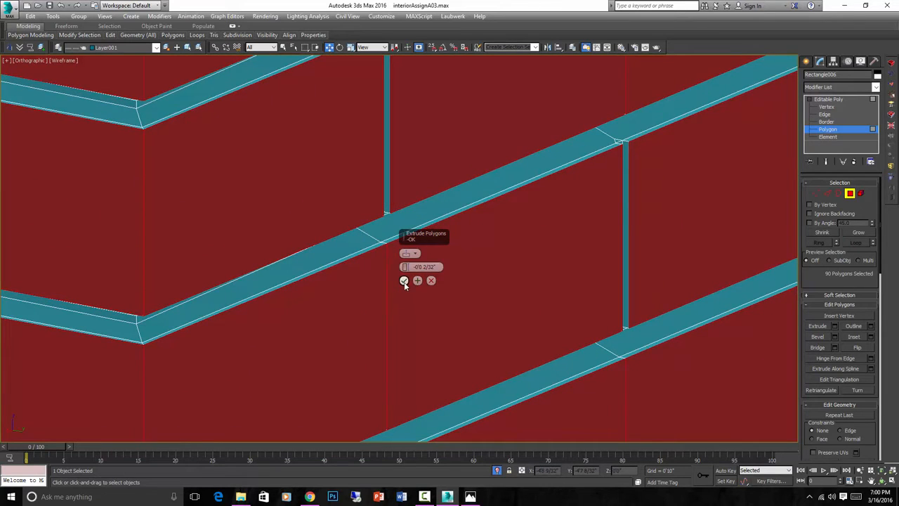
left_click(403, 280)
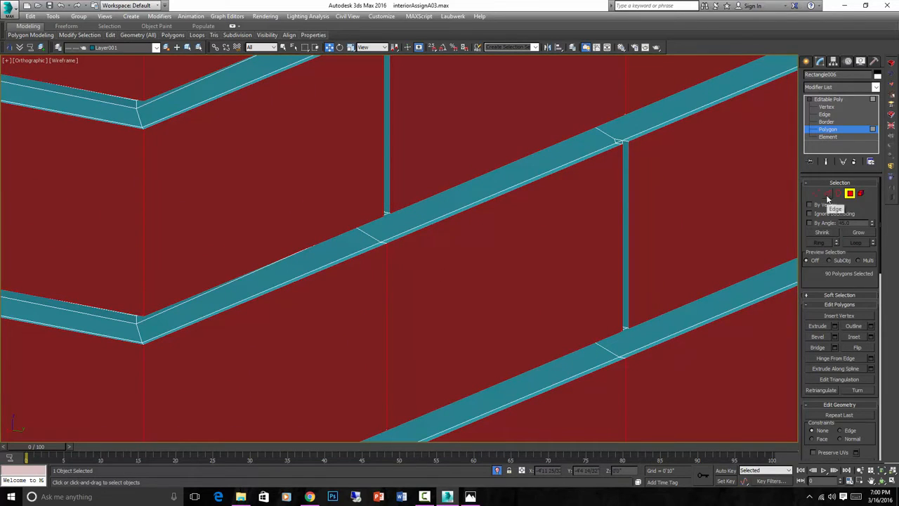
Step: Convert the brick polygon selection to edges and examine the mortar joints at the wall's corner and where vertical joints meet horizontal ones
left_click(828, 194)
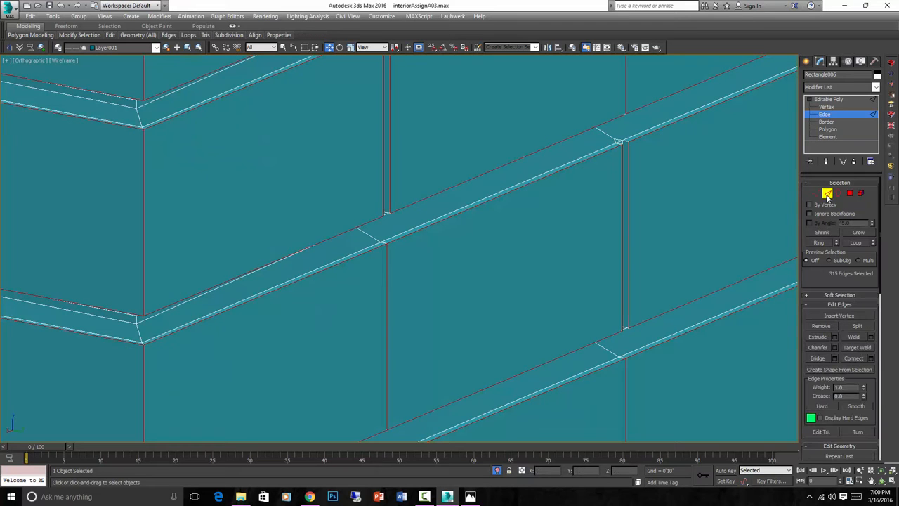
middle_click_drag(437, 285, 587, 240)
scroll(528, 253, "down", 4)
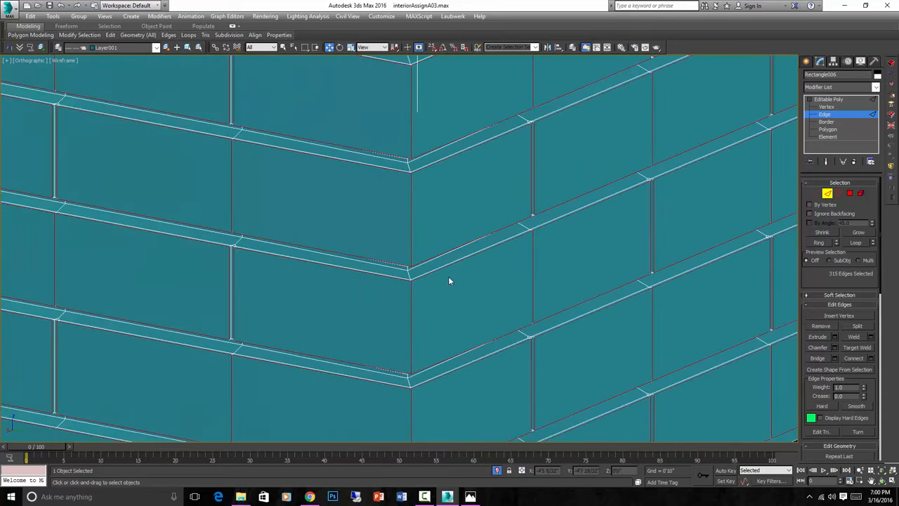
middle_click_drag(448, 276, 493, 242)
scroll(468, 243, "up", 4)
scroll(445, 227, "down", 5)
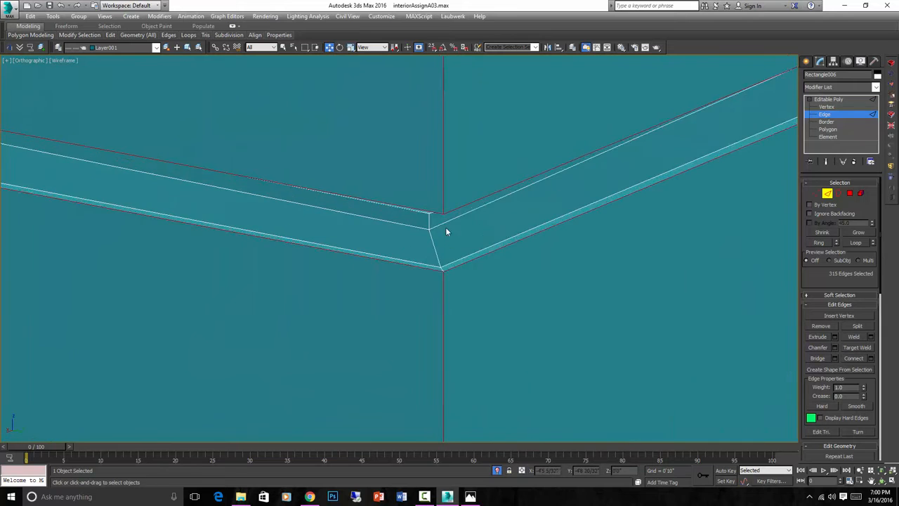
scroll(429, 251, "up", 5)
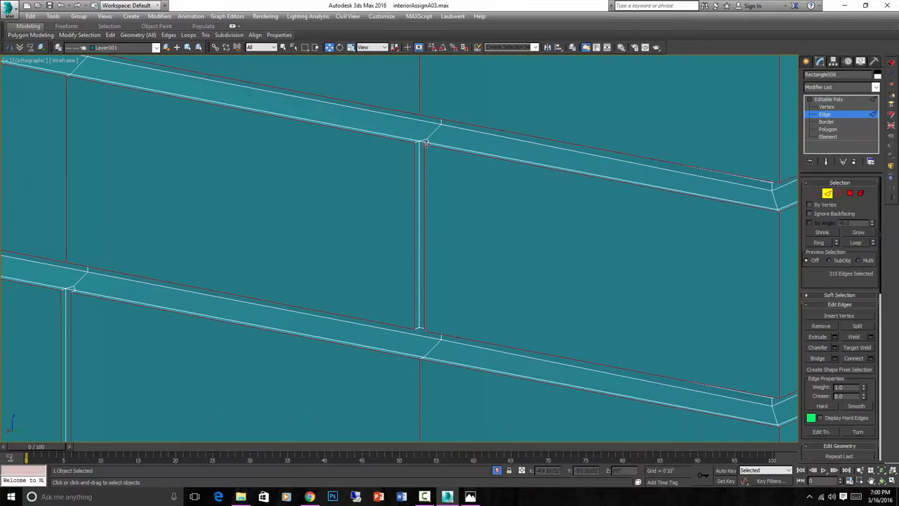
scroll(398, 165, "up", 5)
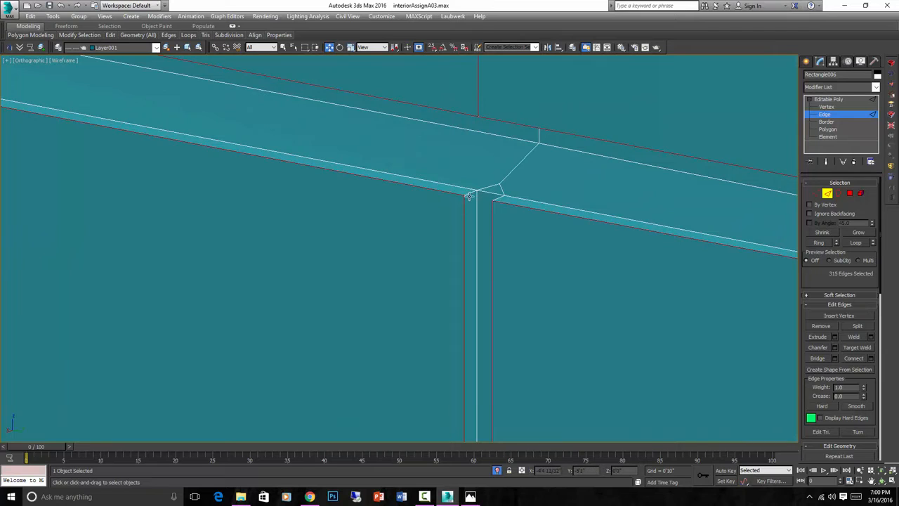
Step: Grow the edge selection once and check it across the wall and around the corner's mortar joints
left_click(856, 232)
scroll(632, 226, "down", 3)
scroll(632, 226, "down", 3)
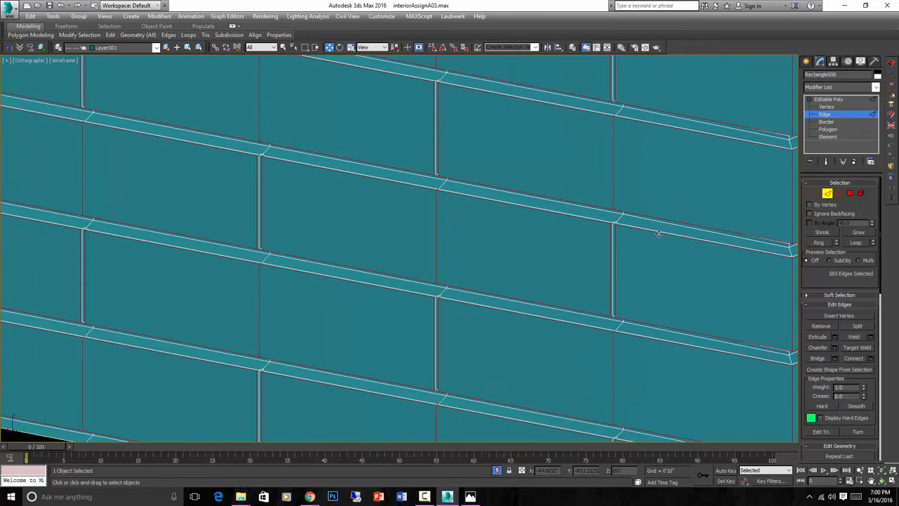
scroll(525, 205, "down", 4)
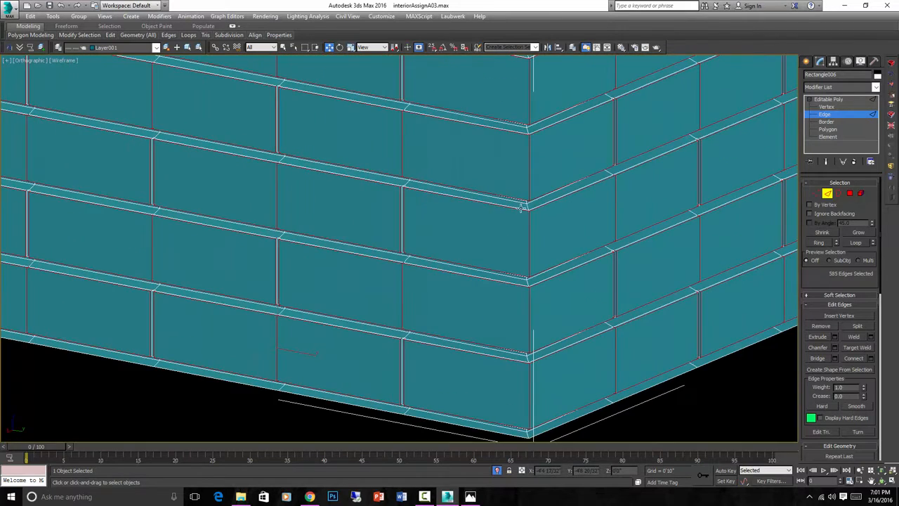
scroll(524, 203, "up", 8)
scroll(524, 203, "up", 3)
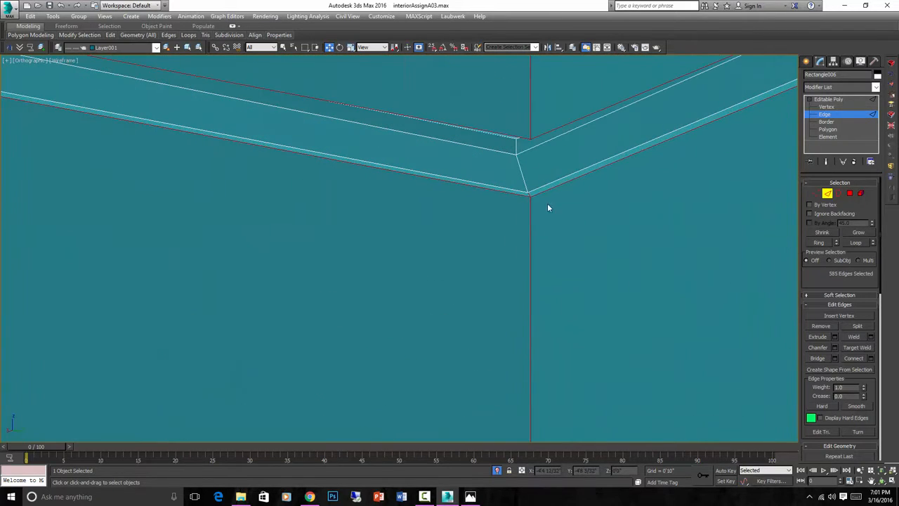
Step: Chamfer the selected brick edges freehand by a very small amount and check the whole wall
left_click(817, 347)
middle_click_drag(566, 246, 340, 180)
left_click_drag(322, 195, 321, 191)
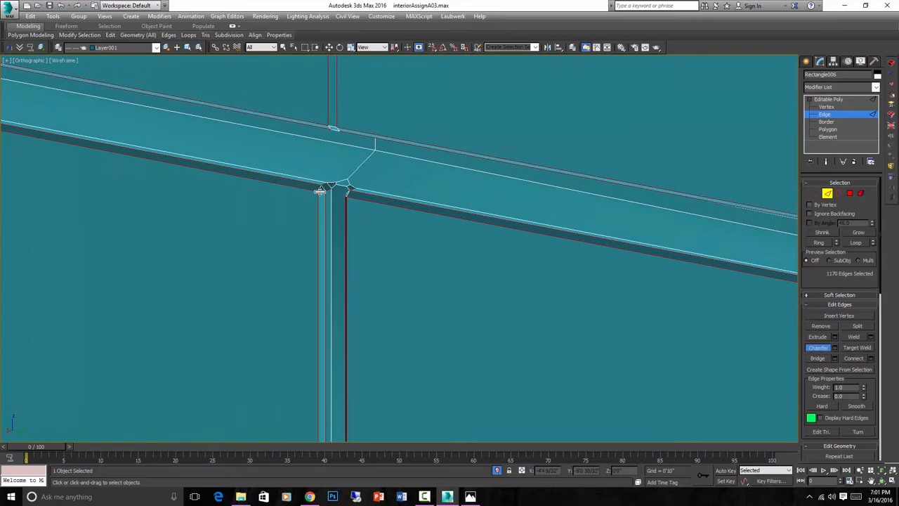
scroll(320, 190, "down", 10)
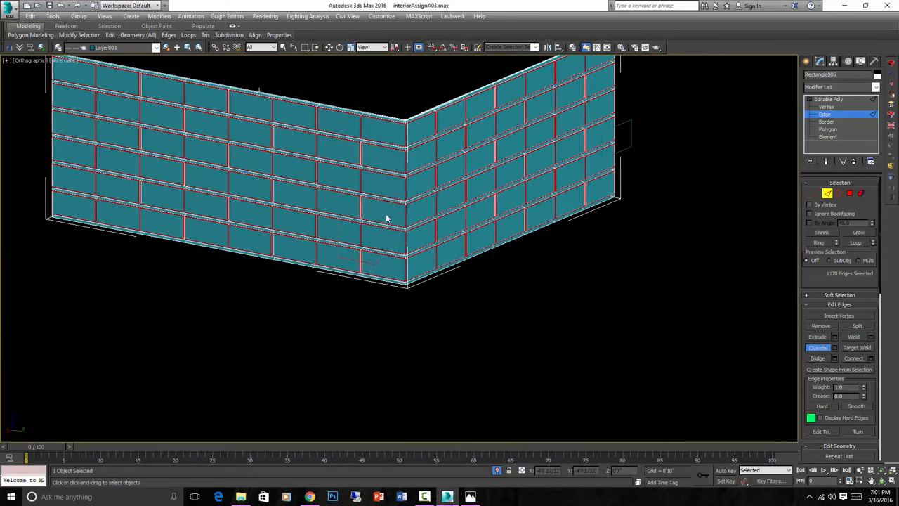
middle_click_drag(385, 215, 396, 214)
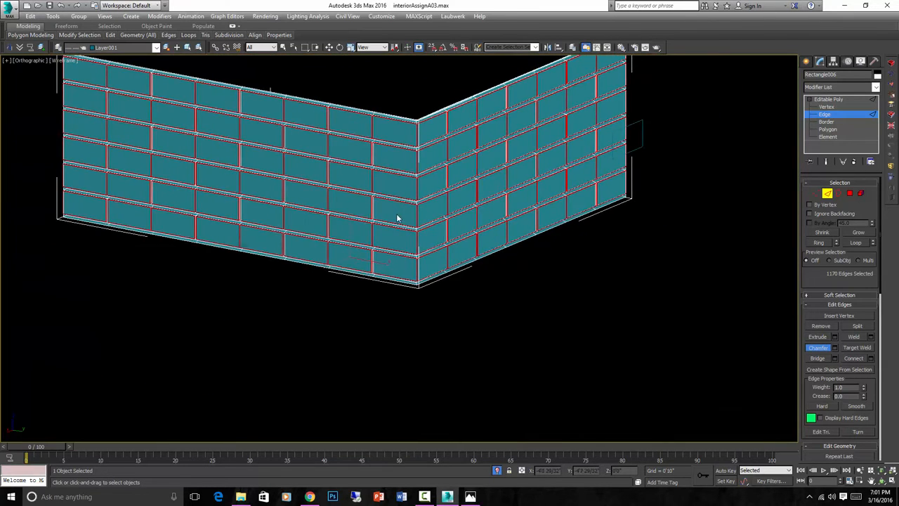
Step: Leave edge level, apply a TurboSmooth modifier with 2 iterations to the brick wall and turn off the edge display
key("super")
left_click(836, 114)
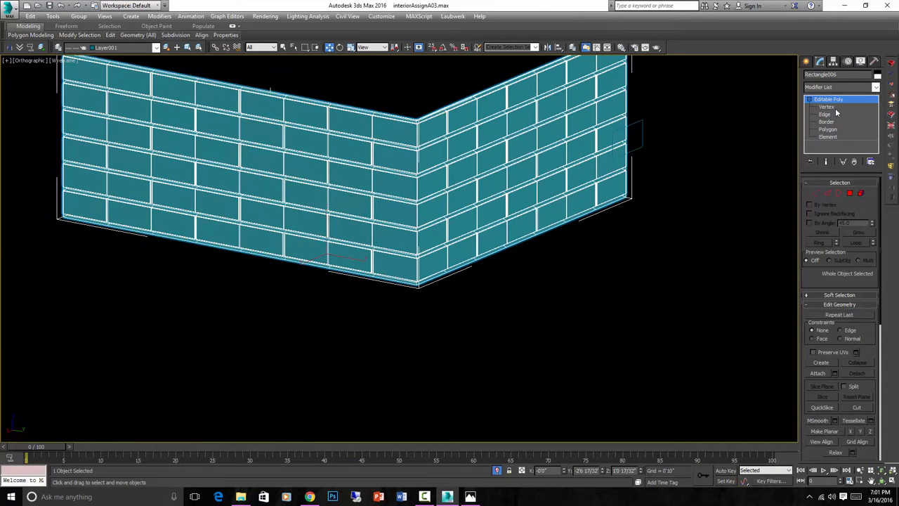
left_click(876, 87)
scroll(862, 359, "down", 15)
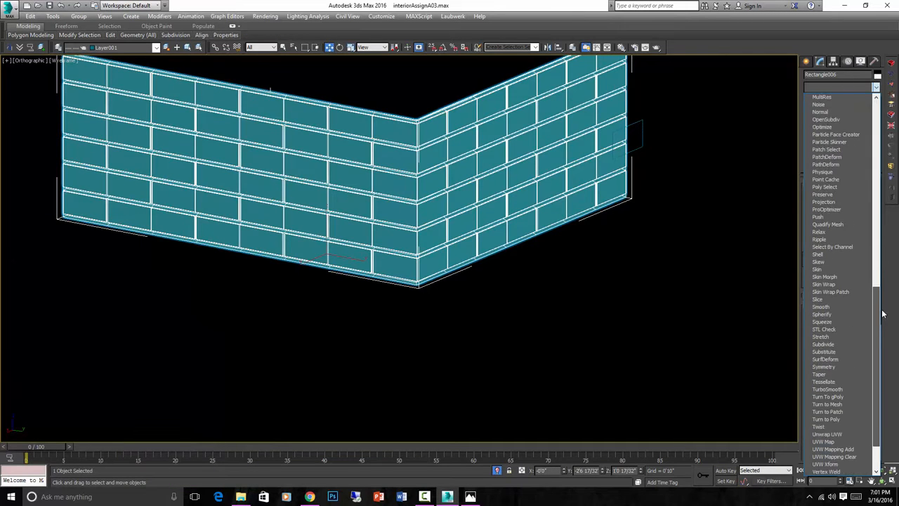
left_click(832, 337)
scroll(412, 203, "up", 4)
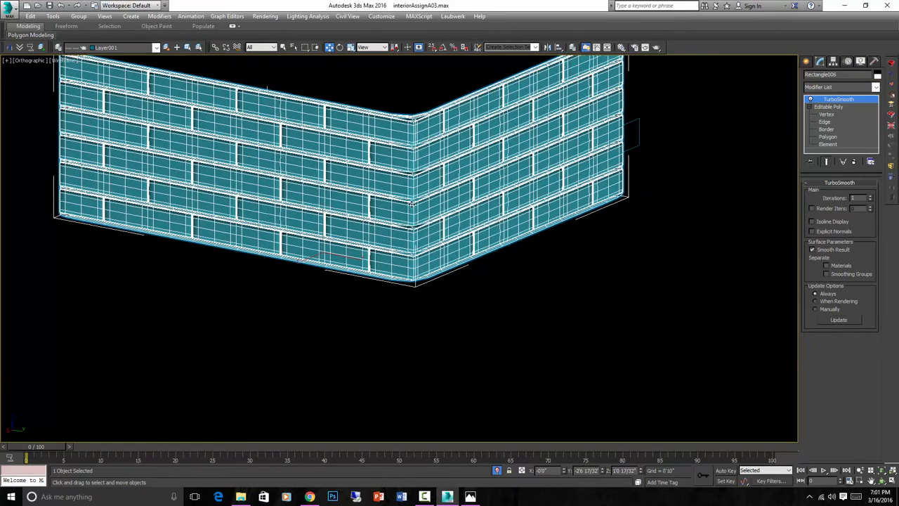
key("F4")
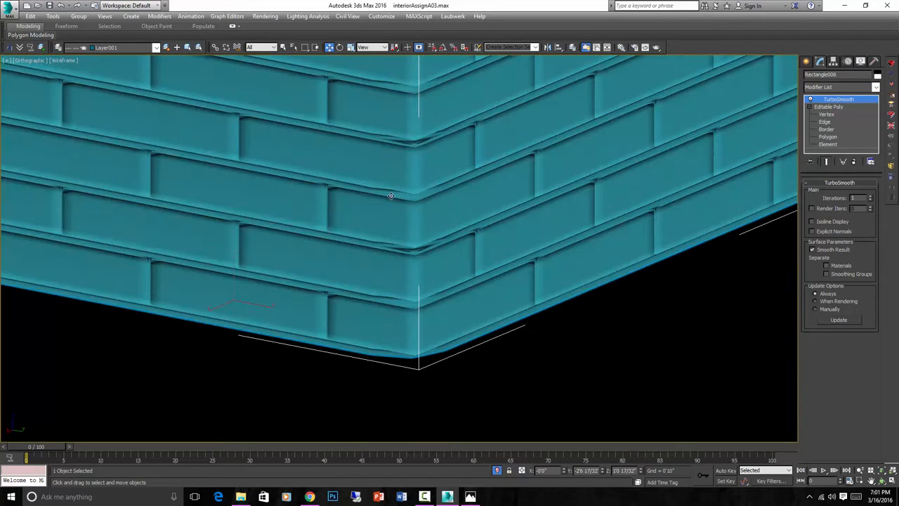
scroll(415, 202, "down", 2)
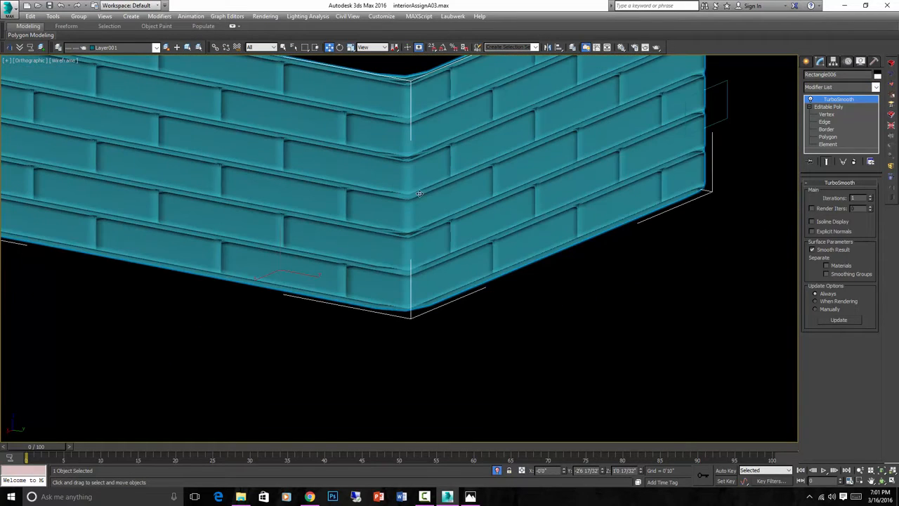
left_click(870, 198)
scroll(502, 169, "down", 2)
scroll(422, 189, "up", 6)
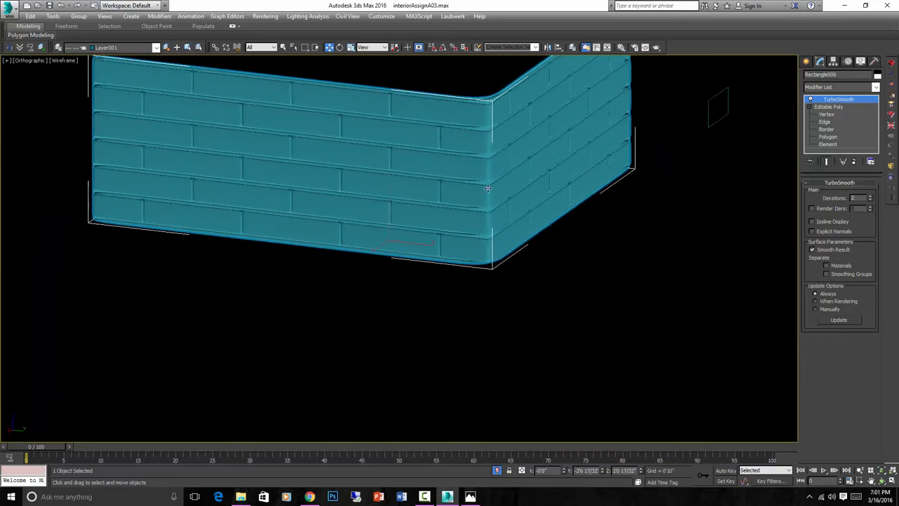
Step: Examine the smoothed bricks and mortar joints around the wall's corner from both sides
scroll(454, 185, "down", 6)
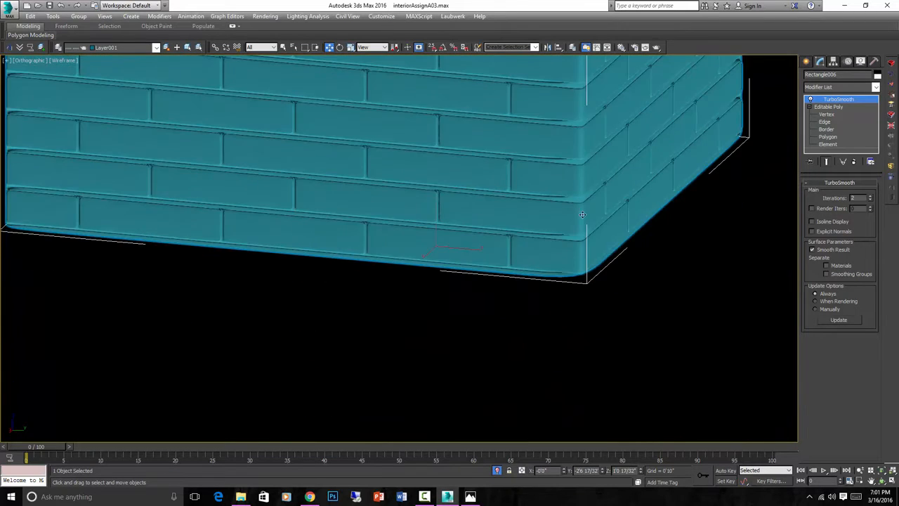
middle_click_drag(454, 185, 517, 190, "alt")
scroll(478, 165, "up", 6)
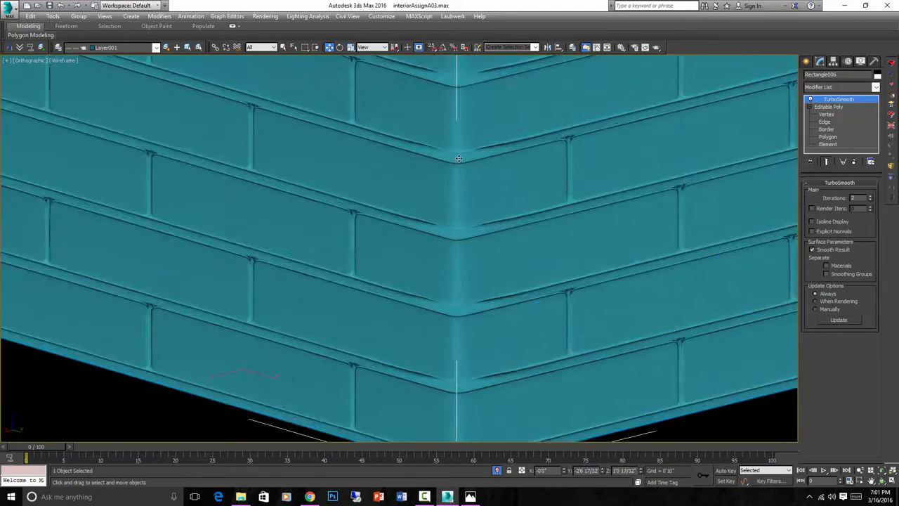
scroll(475, 159, "down", 5)
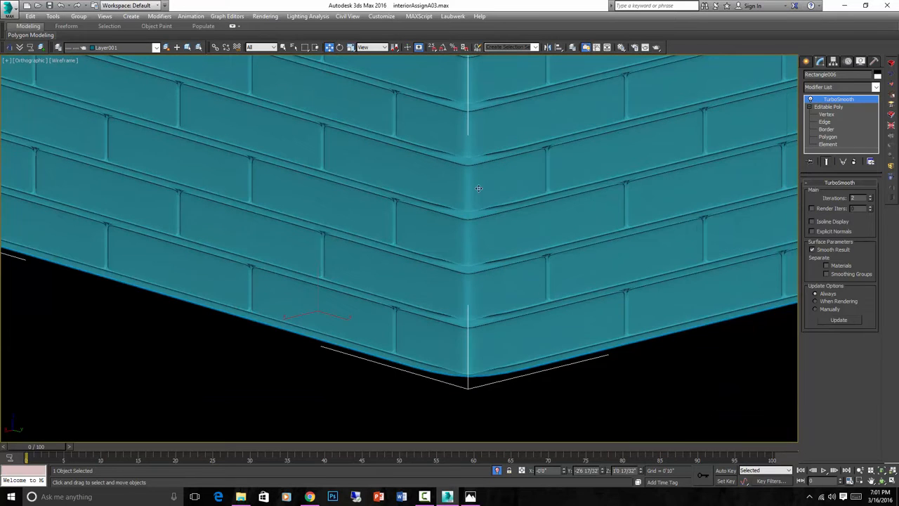
scroll(506, 228, "up", 2)
middle_click_drag(510, 225, 481, 227, "alt")
scroll(291, 212, "up", 6)
scroll(321, 235, "down", 5)
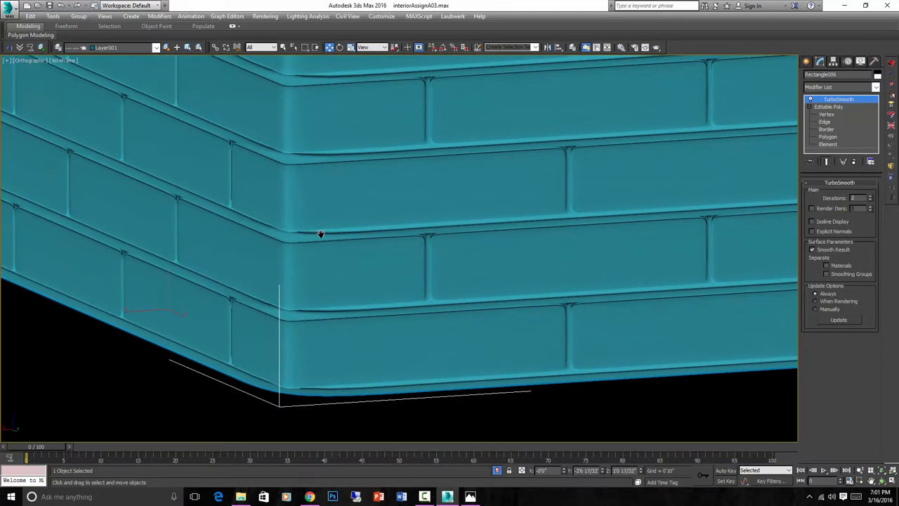
scroll(321, 161, "up", 3)
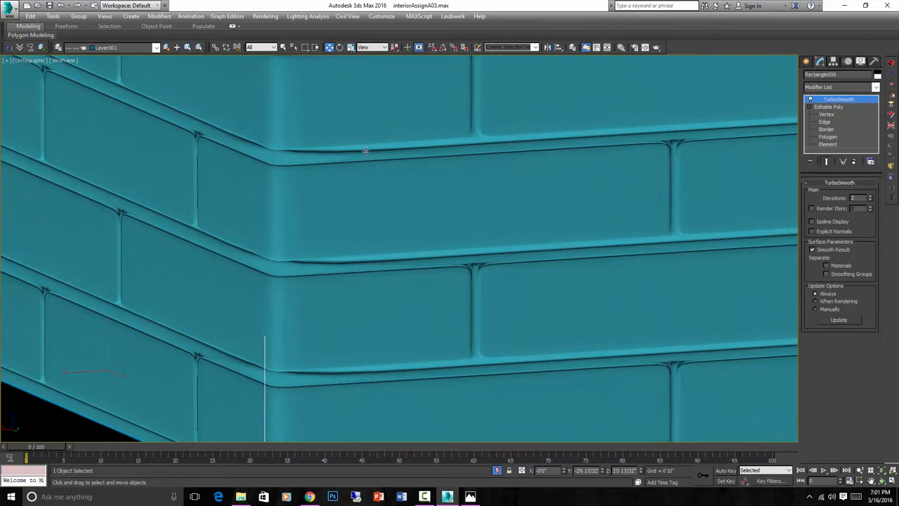
scroll(365, 151, "down", 2)
Step: Undo the TurboSmooth modifier and the chamfer of the brick edges
key("ctrl+z")
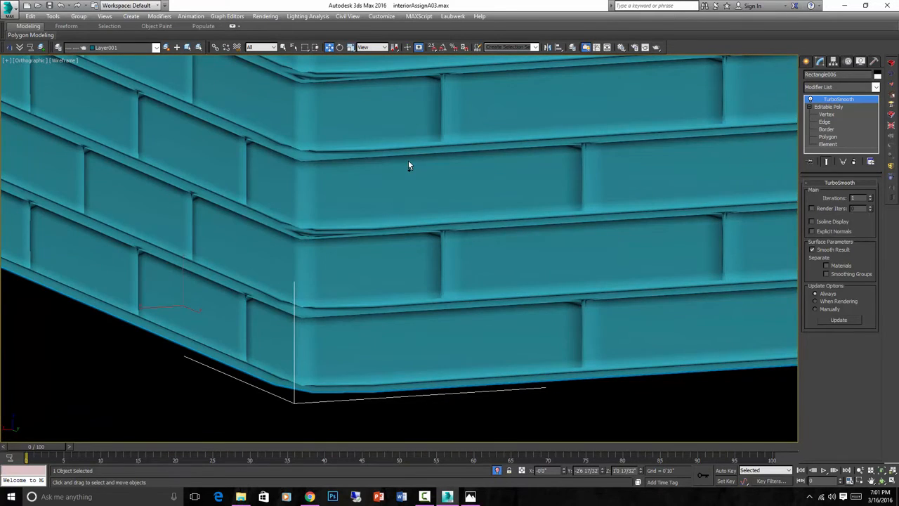
key("ctrl+z")
key("ctrl+z")
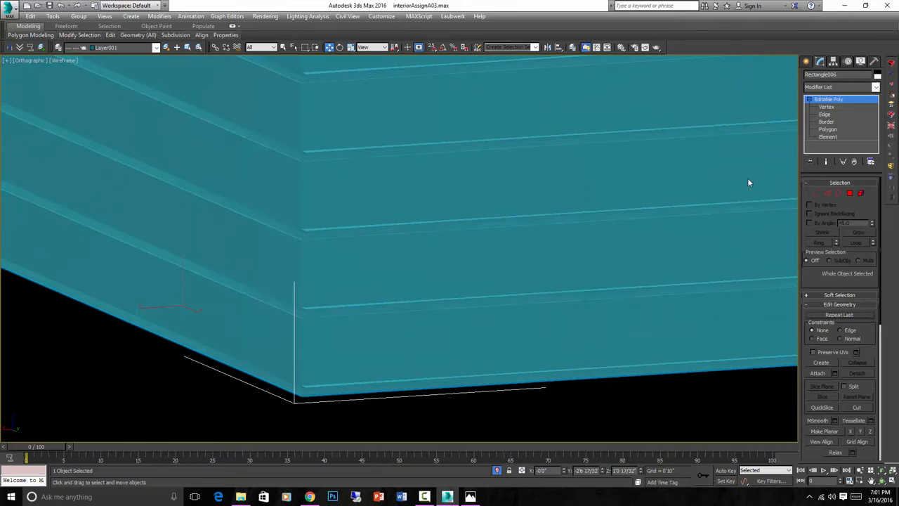
Step: At edge level, add the vertical brick edges along the wall's outer corner to the current edge selection
left_click(828, 195)
scroll(351, 183, "down", 2)
middle_click_drag(336, 184, 367, 185, "alt")
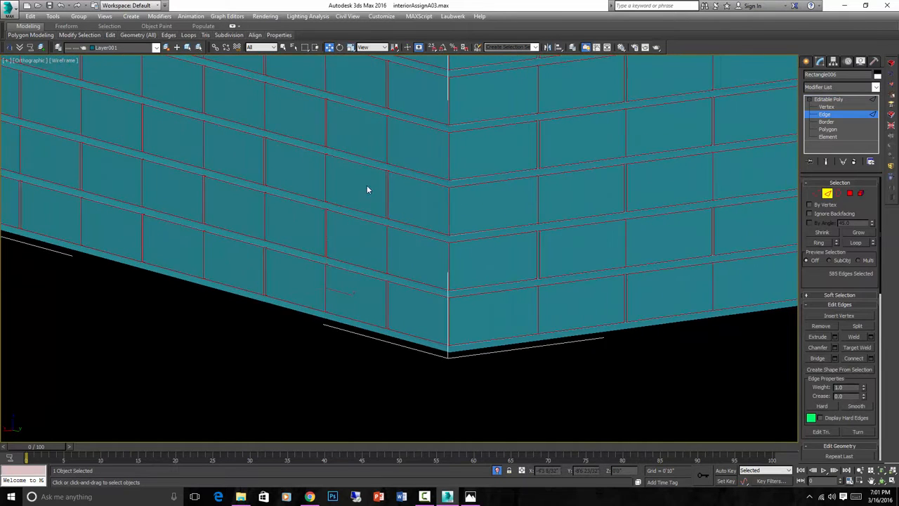
scroll(416, 191, "up", 5)
scroll(491, 161, "up", 3)
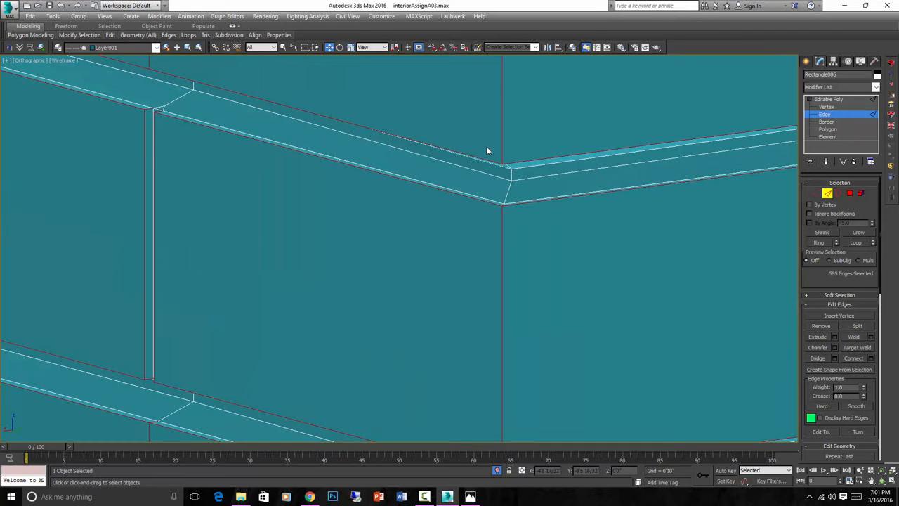
left_click_drag(527, 219, 527, 218, "ctrl")
scroll(527, 219, "down", 4)
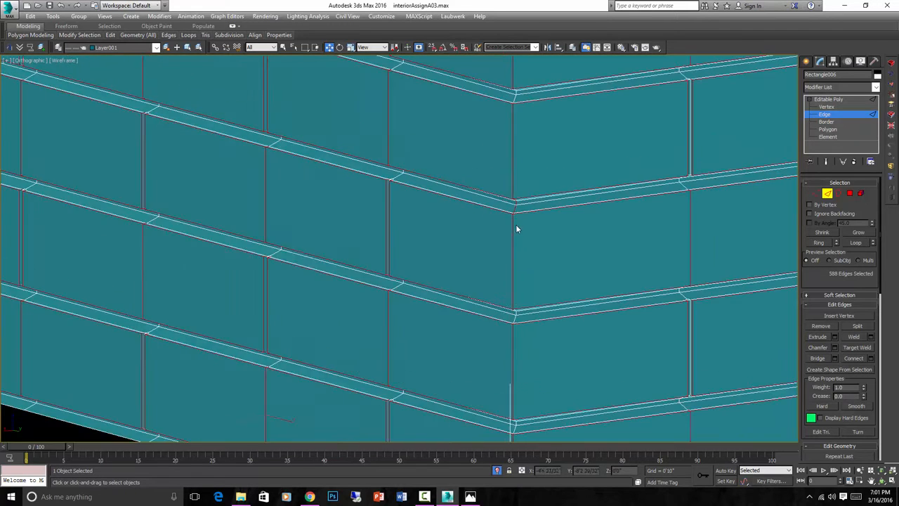
middle_click_drag(515, 224, 492, 184)
scroll(492, 186, "down", 4)
key("t")
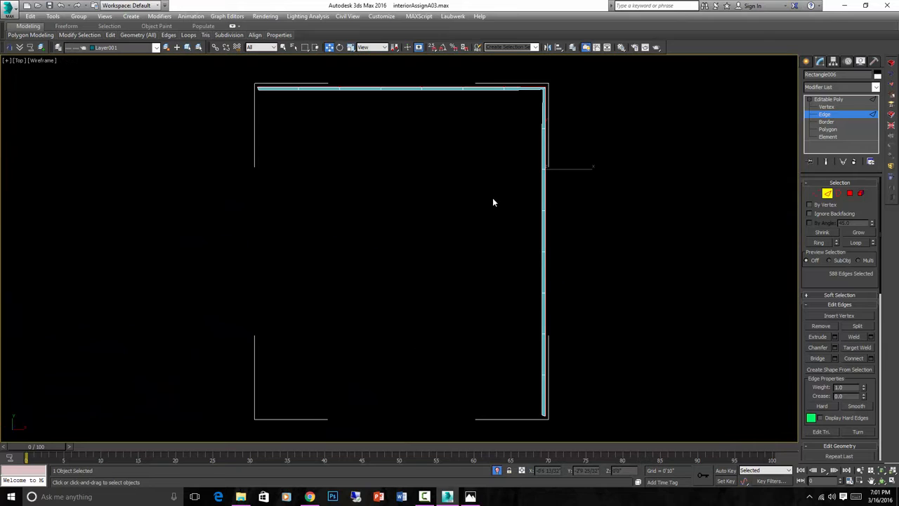
scroll(534, 105, "up", 5)
left_click_drag(542, 67, 597, 125, "ctrl")
scroll(611, 154, "down", 4)
Step: Examine the edge selection around the wall's corner, its top rim and its base from several angles
middle_click_drag(632, 190, 509, 133, "alt")
scroll(484, 281, "up", 2)
scroll(463, 274, "up", 5)
middle_click_drag(458, 255, 476, 321, "alt")
middle_click_drag(493, 319, 497, 322, "alt")
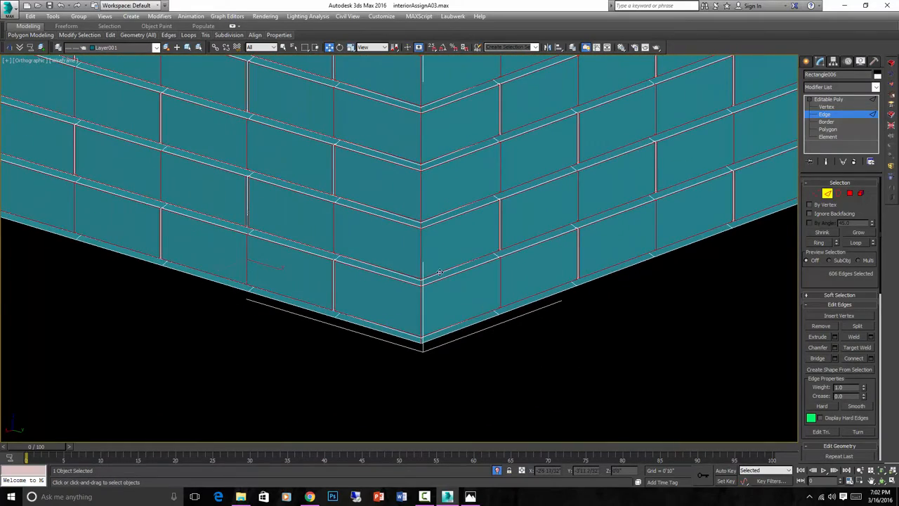
middle_click_drag(438, 281, 442, 330, "alt")
scroll(442, 331, "down", 3)
middle_click_drag(463, 285, 486, 265, "alt")
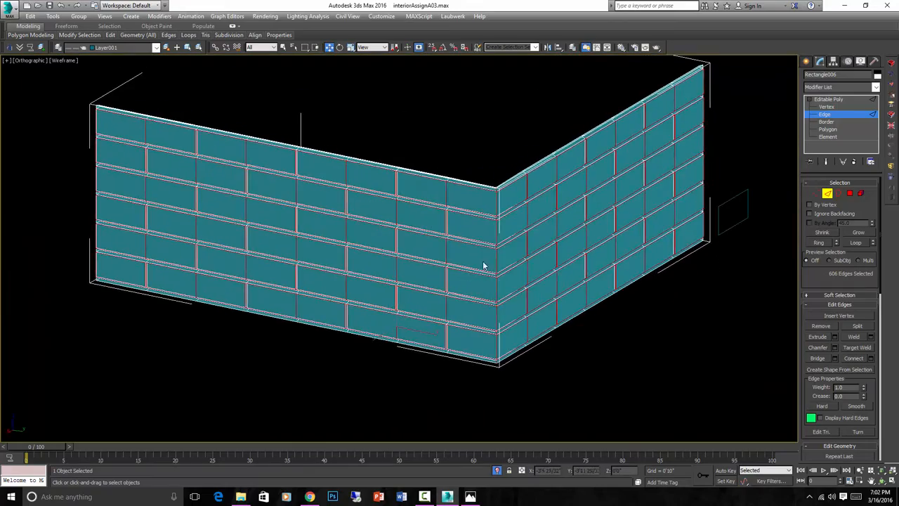
scroll(508, 191, "up", 8)
scroll(488, 184, "down", 6)
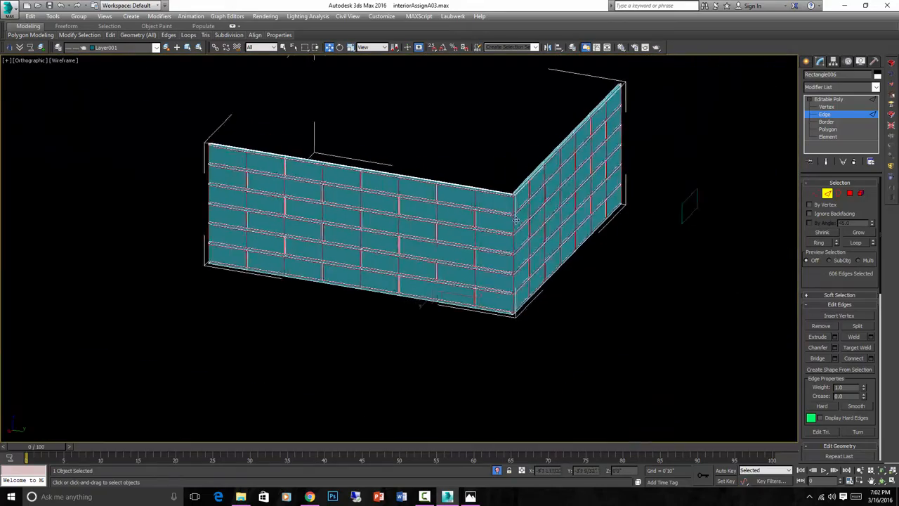
middle_click_drag(492, 193, 538, 260, "alt")
scroll(538, 190, "up", 6)
scroll(503, 179, "down", 8)
scroll(513, 343, "up", 3)
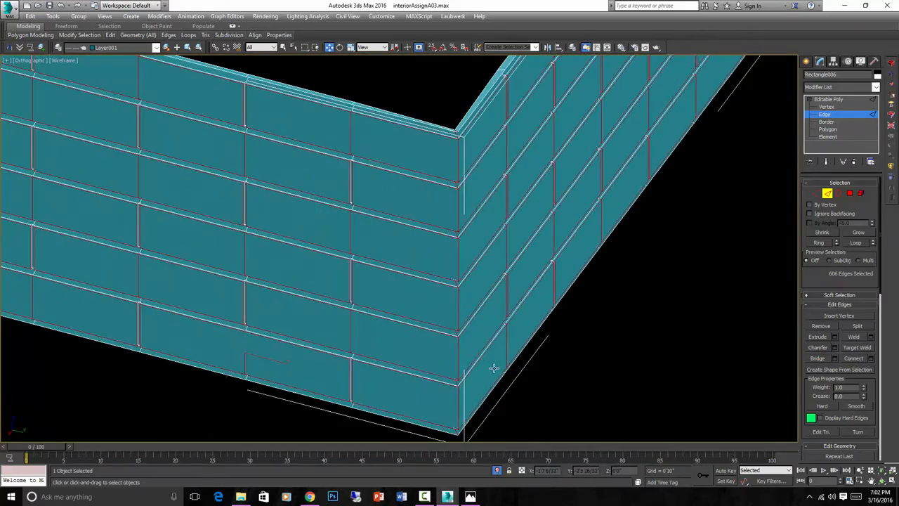
middle_click_drag(492, 367, 513, 344)
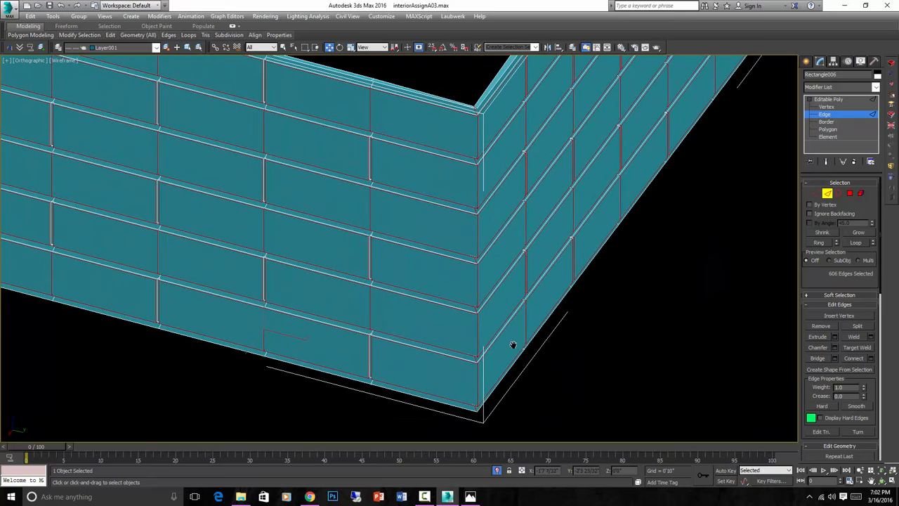
Step: Chamfer the selected brick and corner edges freehand by a very small amount
left_click(817, 347)
scroll(485, 376, "up", 5)
scroll(461, 321, "up", 2)
left_click_drag(463, 315, 464, 313)
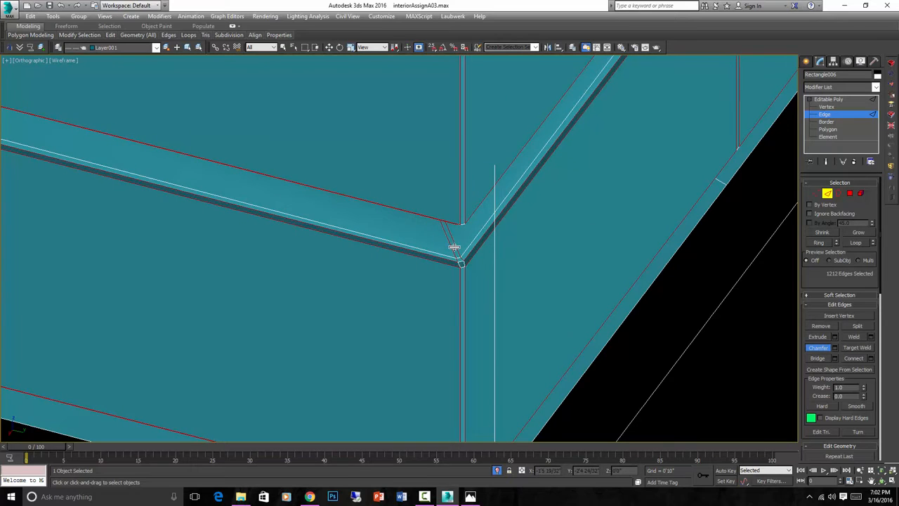
scroll(453, 247, "up", 3)
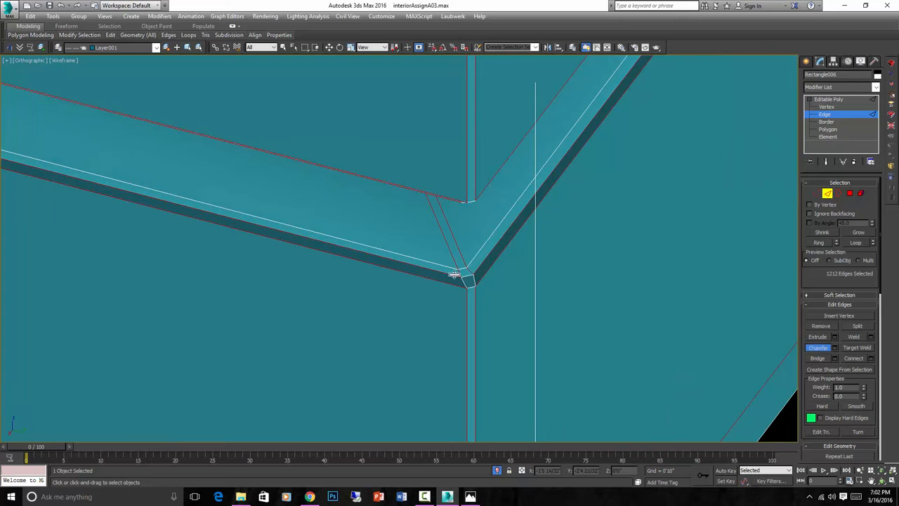
scroll(460, 272, "down", 4)
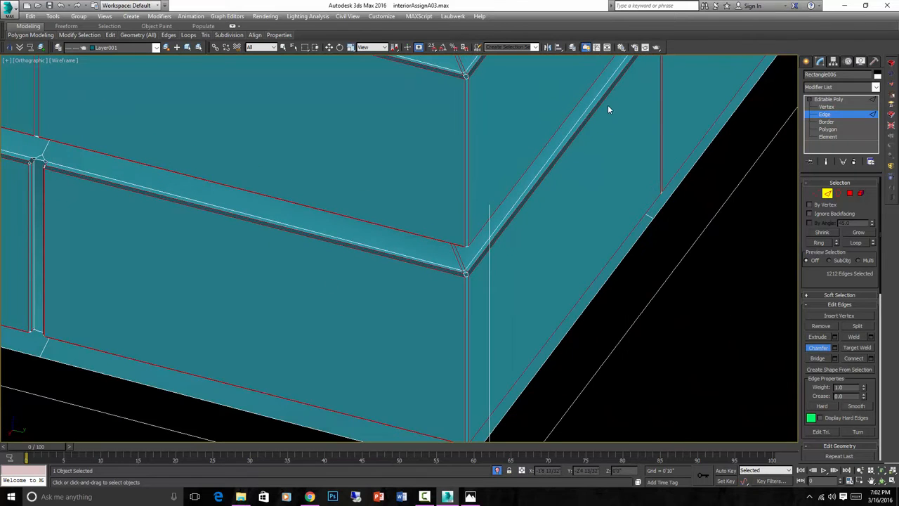
Step: Leave edge level, apply a TurboSmooth modifier with 2 iterations to the brick wall and turn off the edge display
left_click(827, 194)
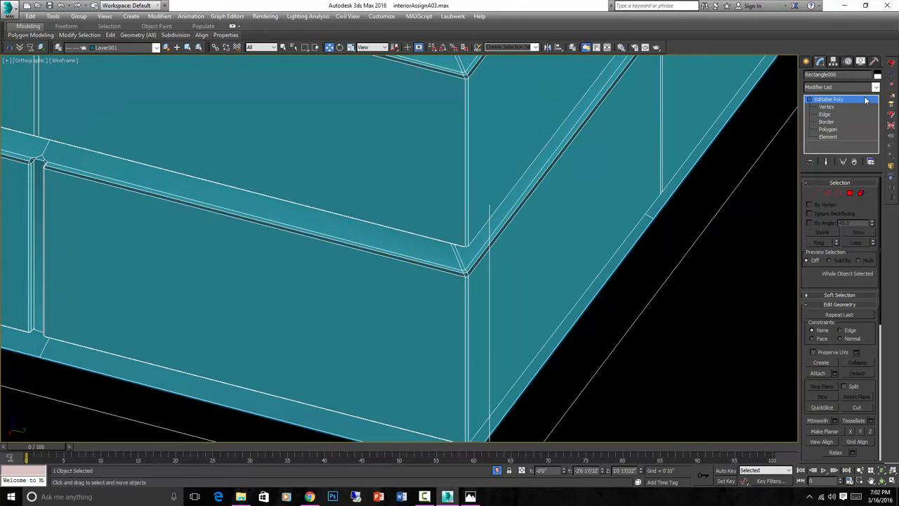
left_click(876, 87)
left_click_drag(877, 156, 876, 361)
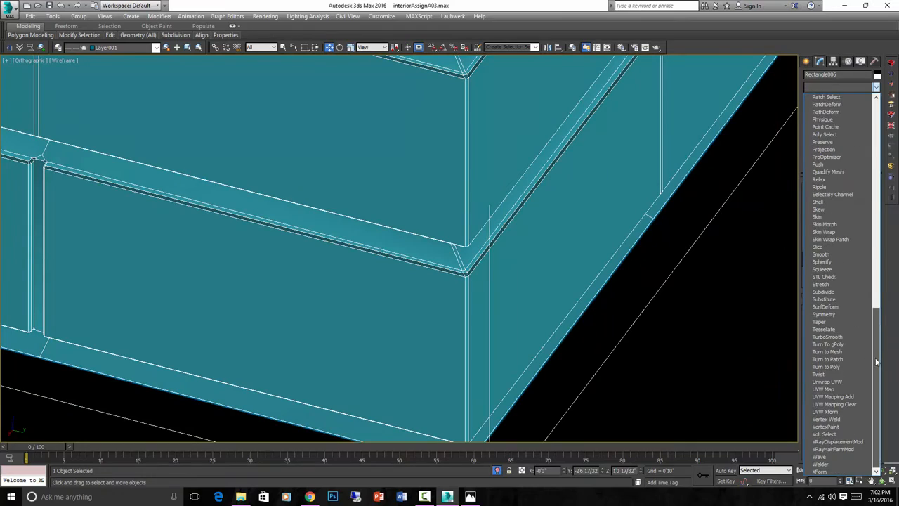
left_click(843, 337)
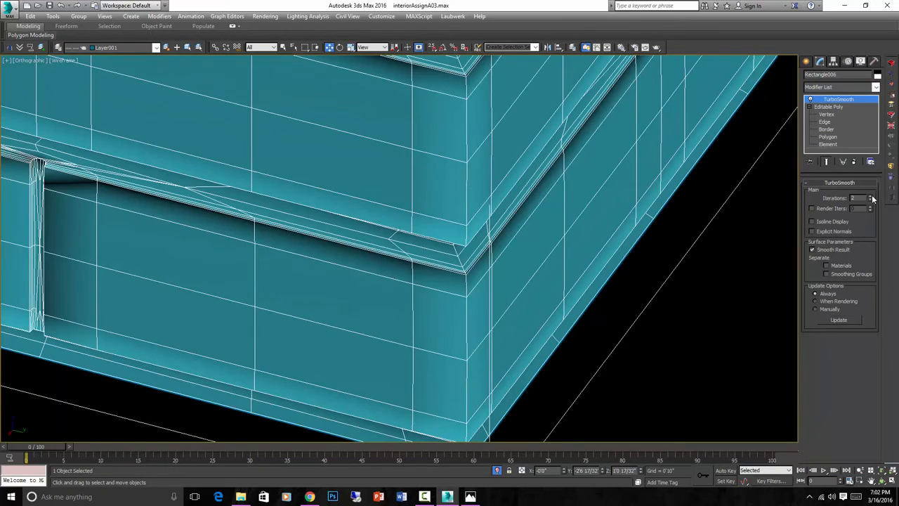
scroll(604, 219, "down", 5)
left_click(617, 257)
middle_click_drag(566, 257, 477, 303)
key("F3")
left_click(470, 295)
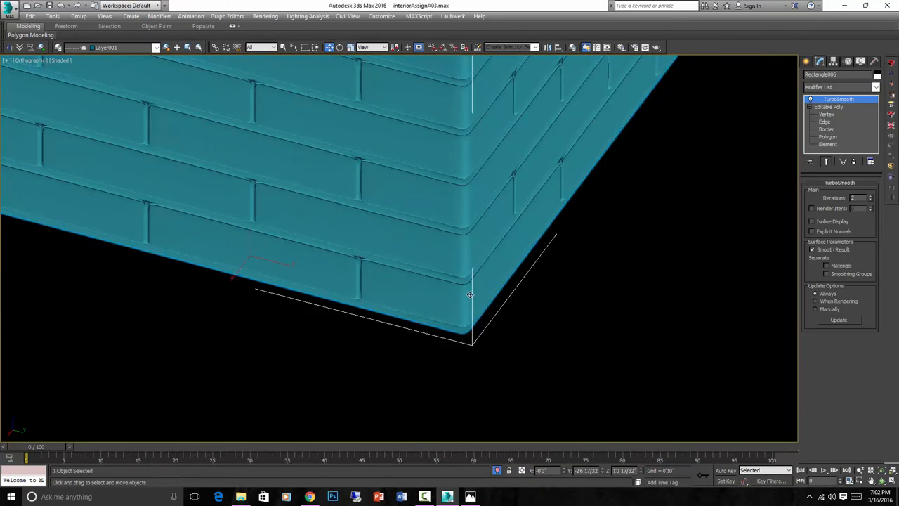
Step: In the top view, rotate the brick wall 90 degrees about Z and move its corner onto the fireplace box's upper-left corner
scroll(471, 295, "down", 5)
middle_click_drag(538, 323, 524, 301, "alt")
key("t")
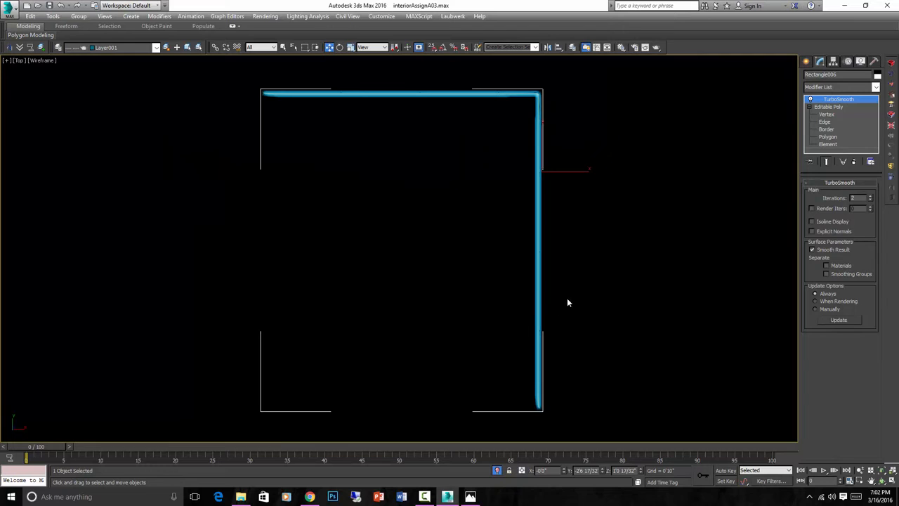
left_click(597, 294)
scroll(597, 294, "down", 3)
left_click_drag(606, 297, 310, 220)
scroll(577, 277, "down", 5)
scroll(586, 290, "up", 3)
scroll(225, 212, "up", 3)
key("e")
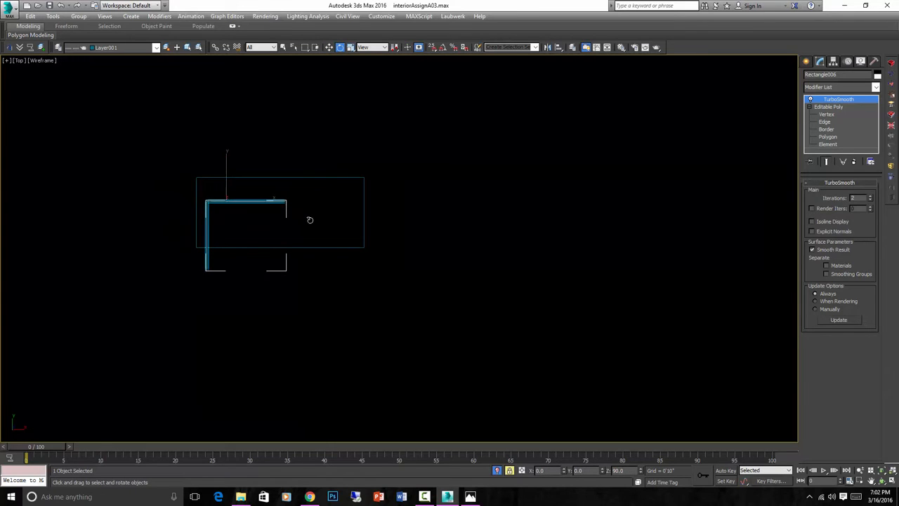
key("w")
left_click_drag(261, 203, 252, 184)
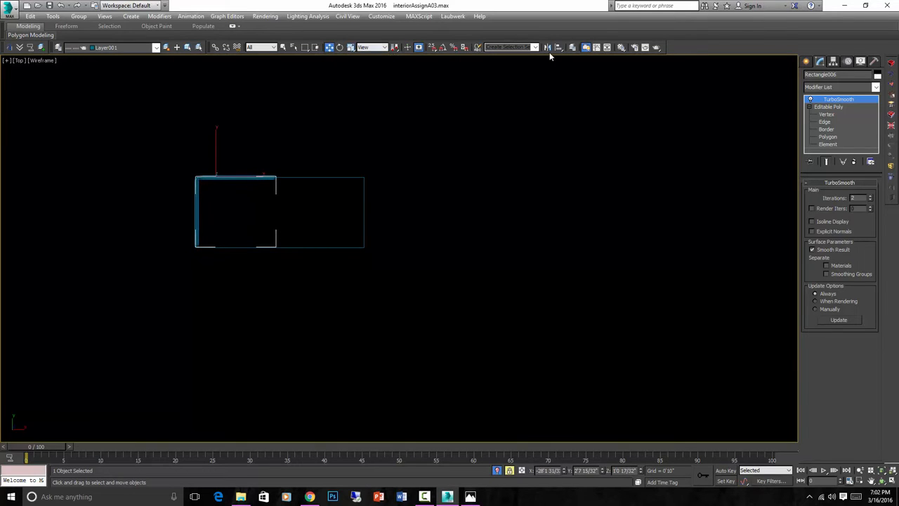
Step: Mirror the brick wall on the Y axis without cloning and move it down onto the lower edge of the fireplace box
left_click(547, 47)
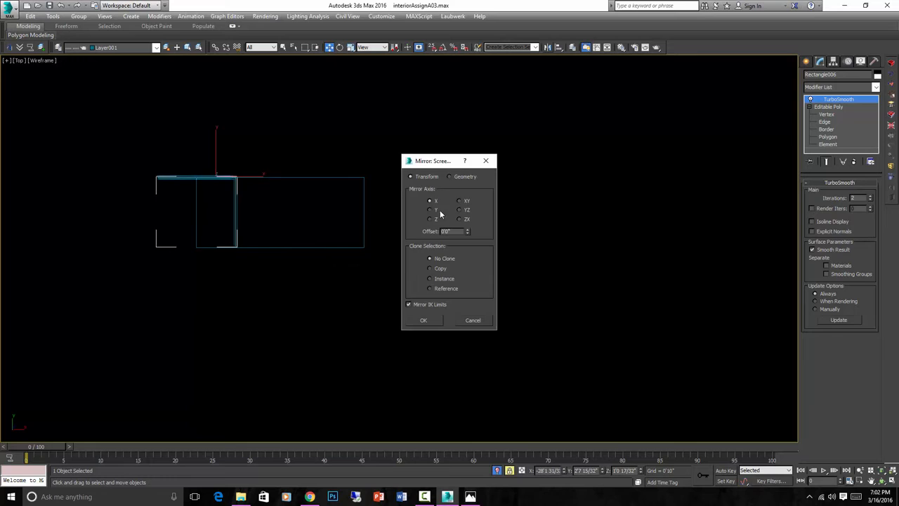
left_click(430, 211)
left_click(422, 318)
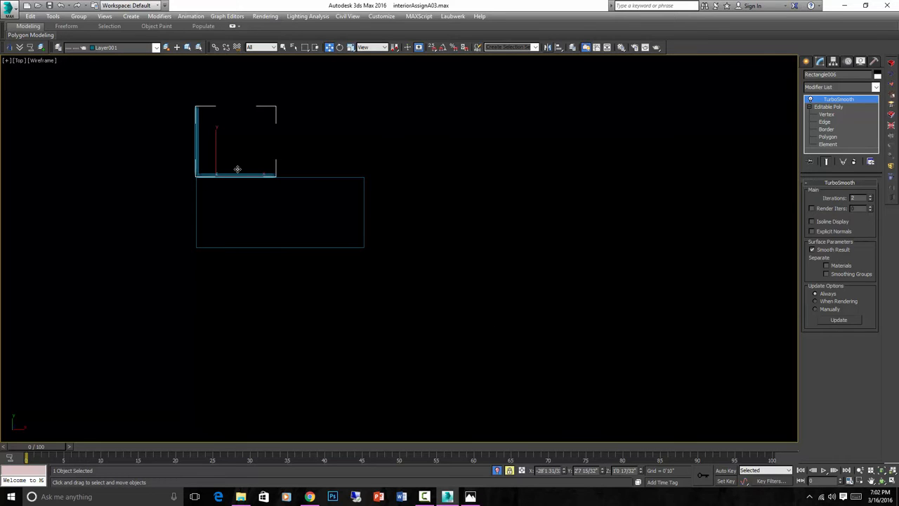
left_click_drag(237, 168, 237, 241)
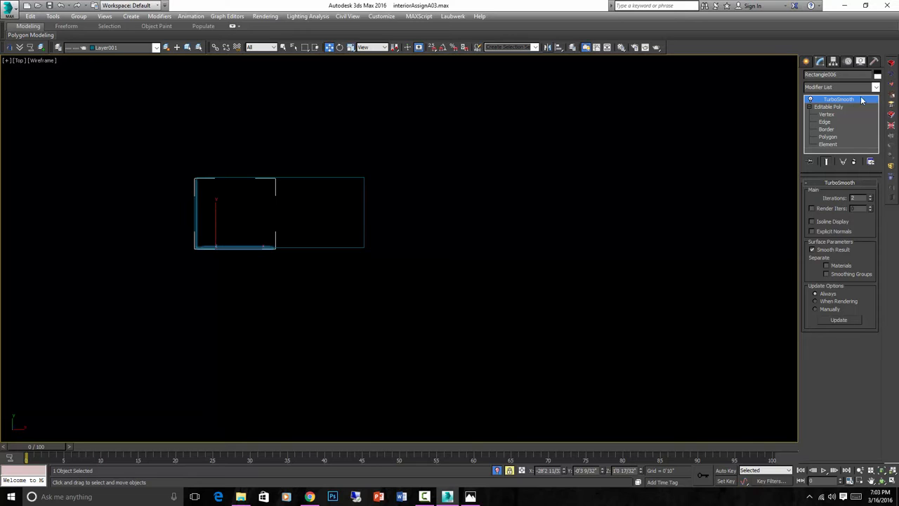
Step: Add a Symmetry modifier on the X axis, flip it and shift its mirror plane along the wall's long side
left_click(878, 88)
left_click(878, 88)
left_click(878, 87)
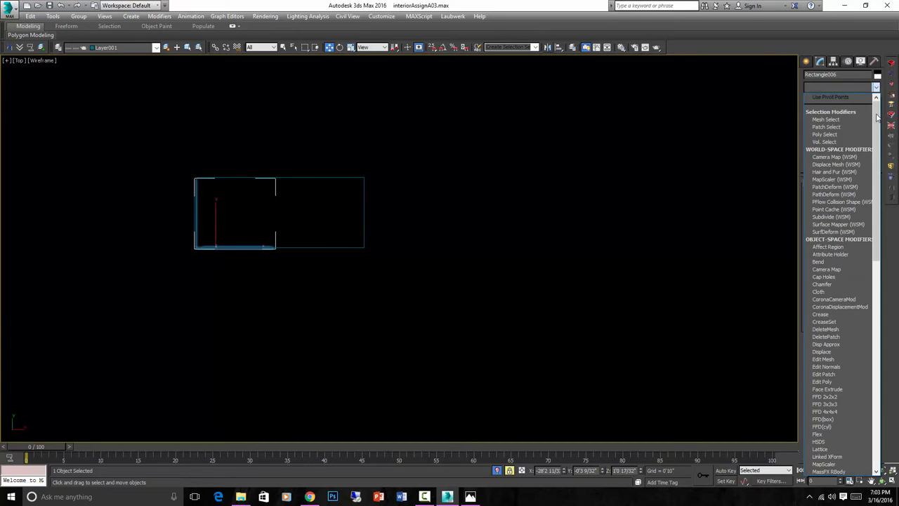
left_click_drag(877, 135, 894, 347)
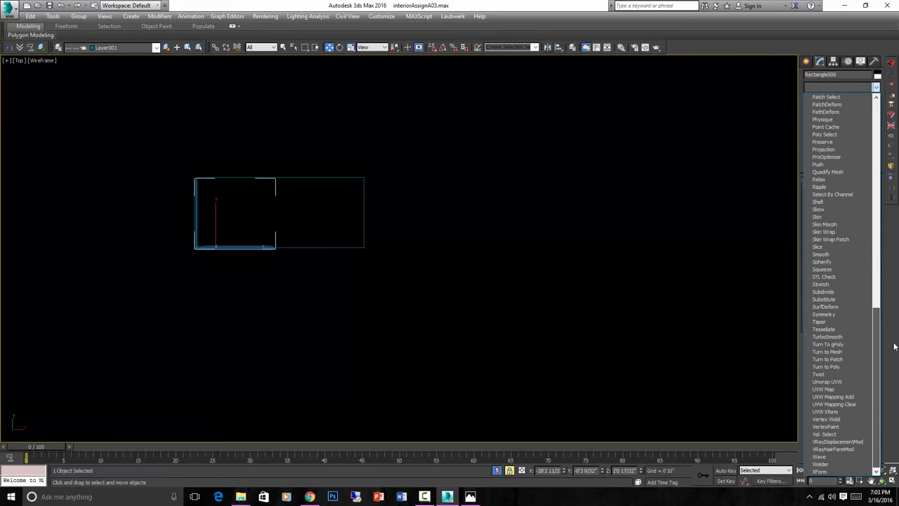
left_click(828, 314)
left_click(818, 102)
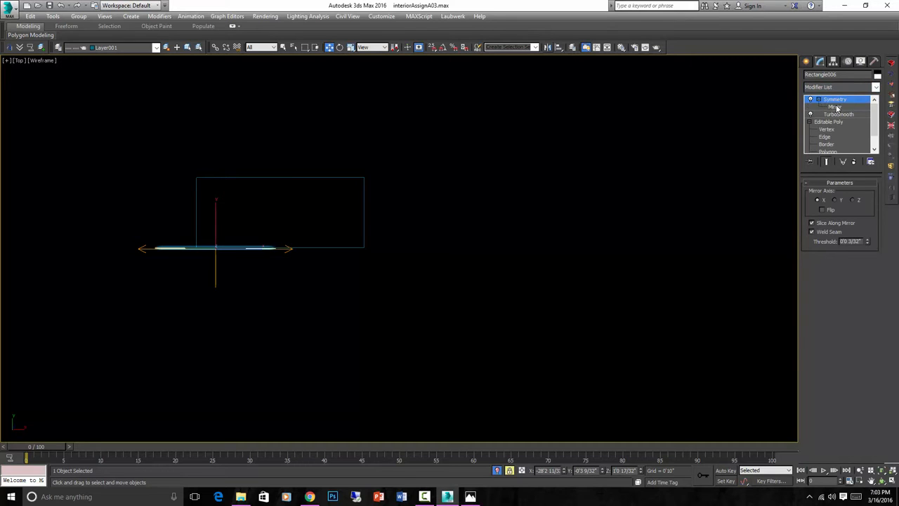
left_click(836, 108)
left_click_drag(194, 200, 206, 200)
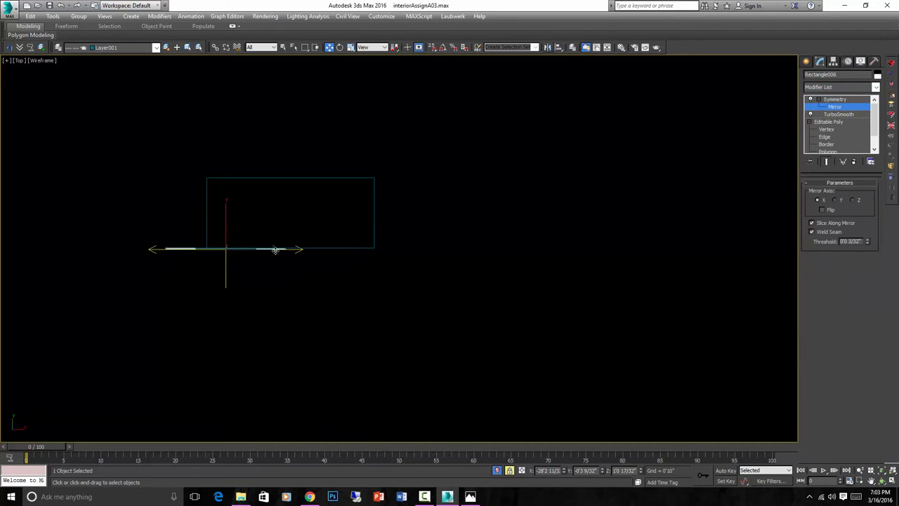
left_click_drag(275, 250, 321, 253)
left_click(823, 210)
Step: Fine-tune the mirror plane so the bricks match at the seam, and reset the weld seam threshold to 0
middle_click_drag(340, 273, 311, 231, "alt")
scroll(311, 232, "up", 5)
left_click_drag(304, 251, 253, 232)
scroll(252, 221, "up", 5)
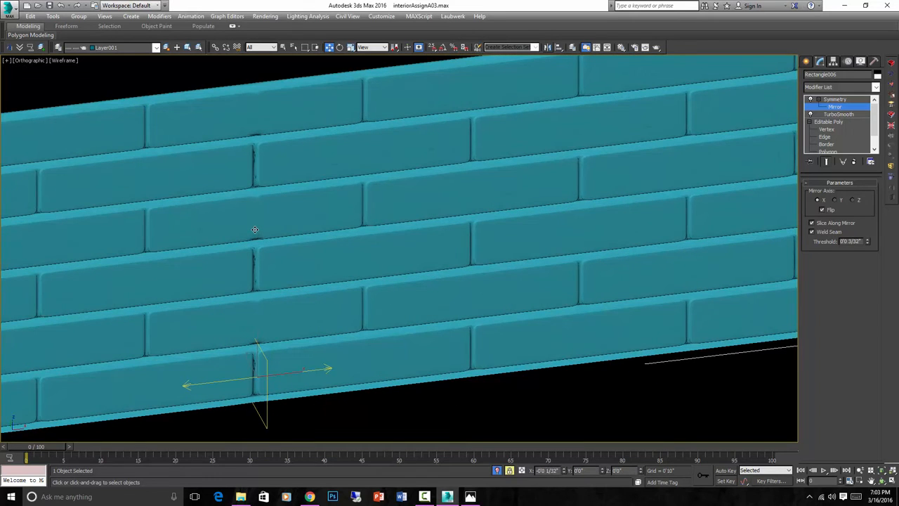
right_click(868, 241)
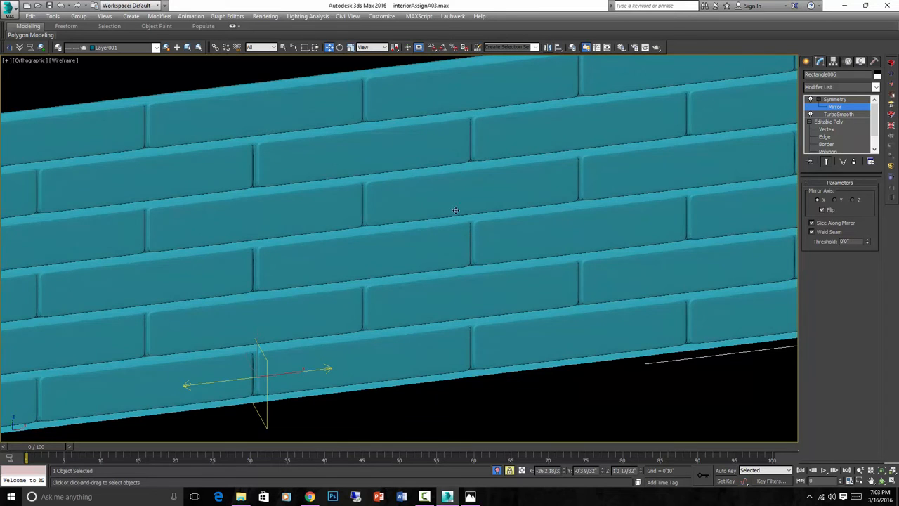
middle_click_drag(397, 200, 460, 199)
scroll(482, 195, "down", 5)
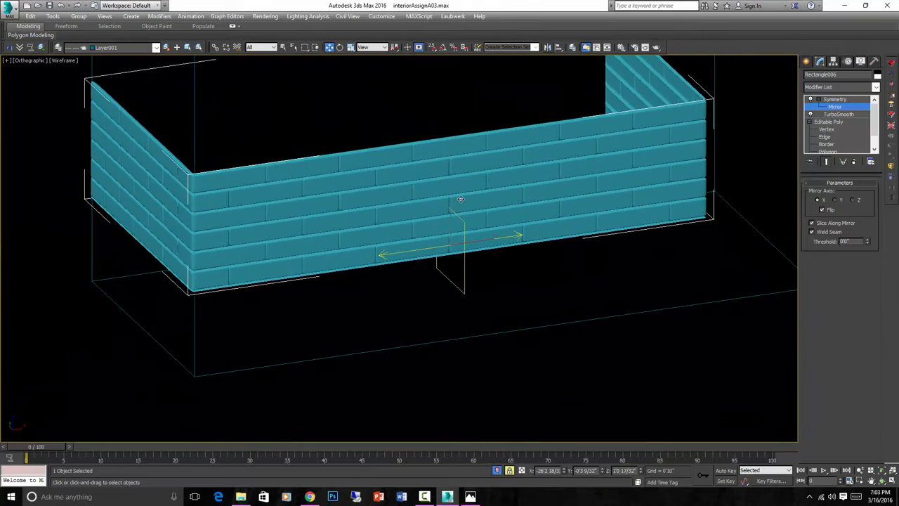
Step: Add a second Symmetry modifier on the X axis, flip it, shift its mirror plane along the front wall and check the seam from the front
key("t")
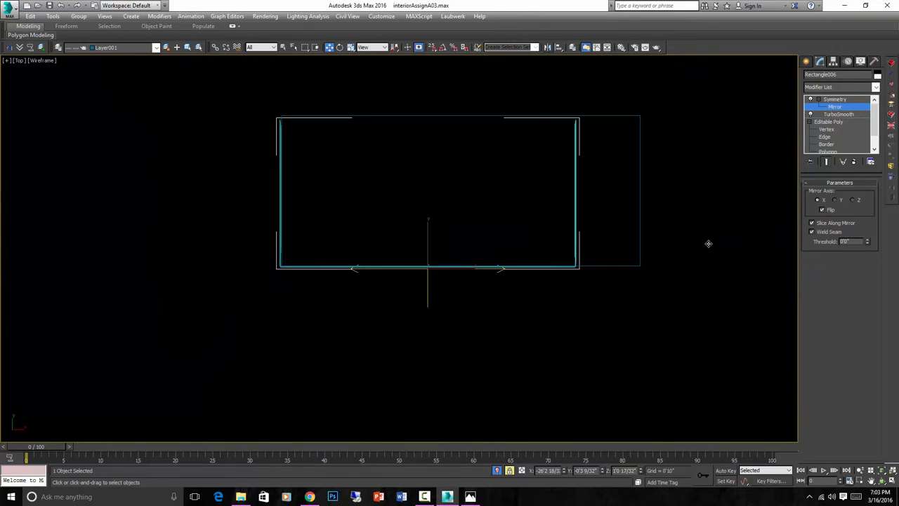
left_click(876, 88)
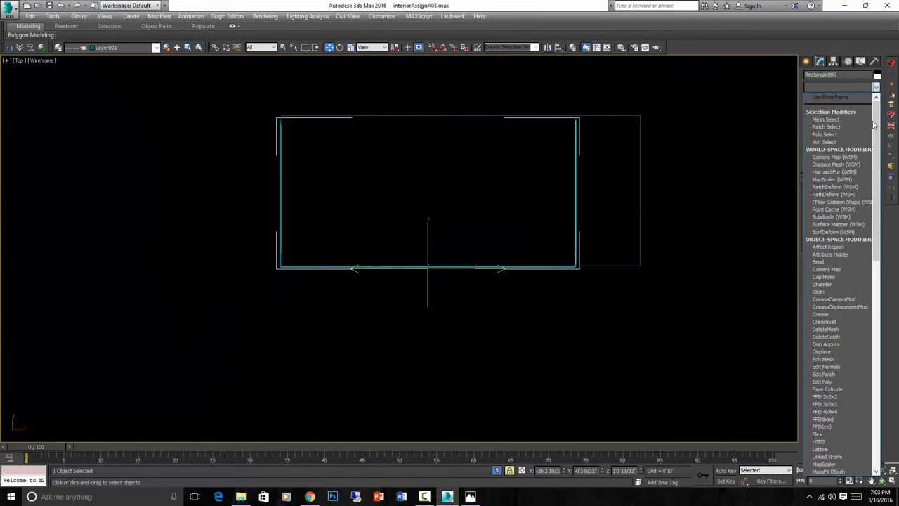
scroll(879, 332, "down", 15)
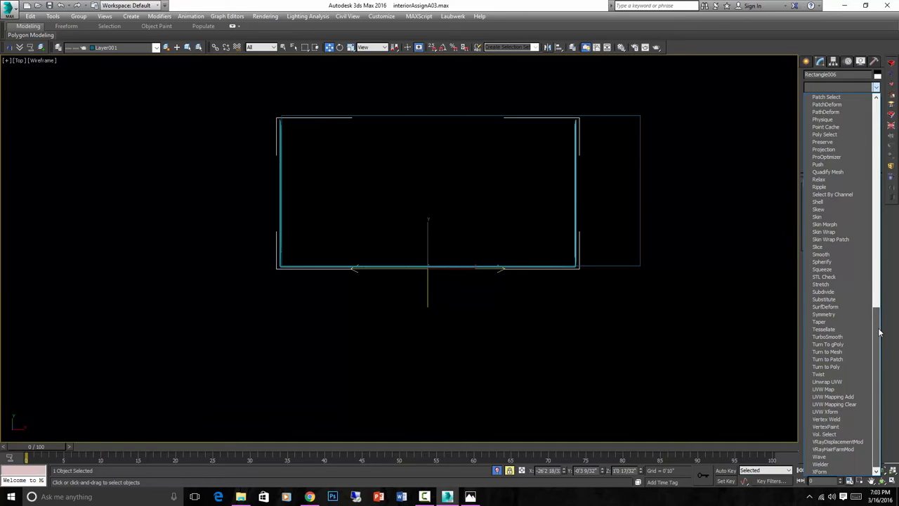
left_click(836, 314)
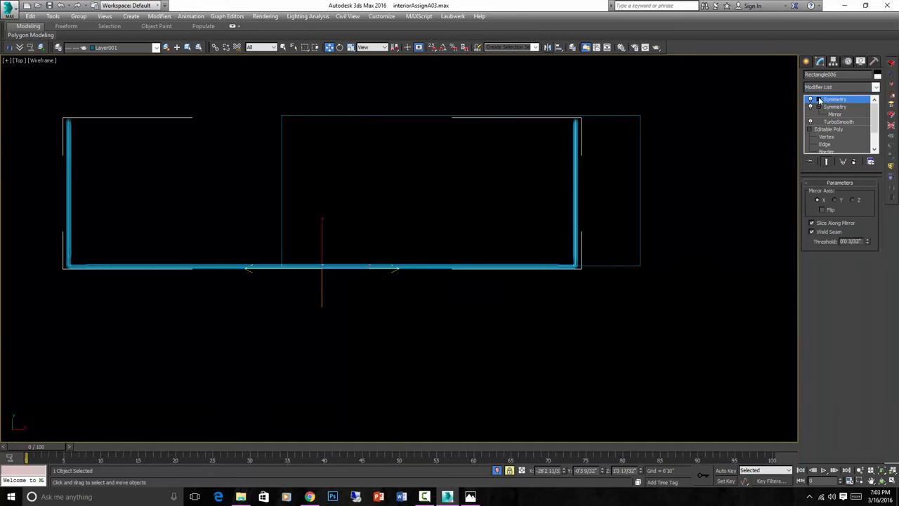
left_click(818, 99)
left_click(834, 107)
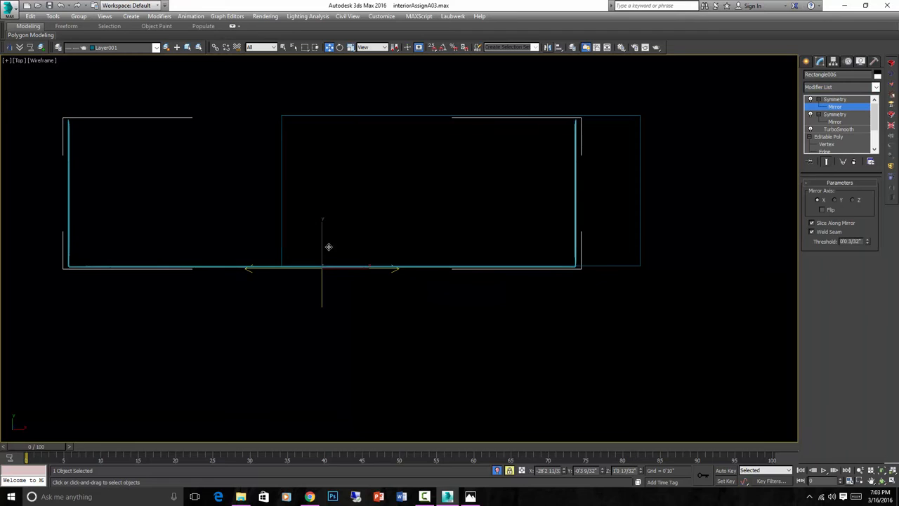
left_click_drag(325, 257, 408, 253)
left_click(822, 209)
key("f")
key("z")
scroll(416, 253, "up", 3)
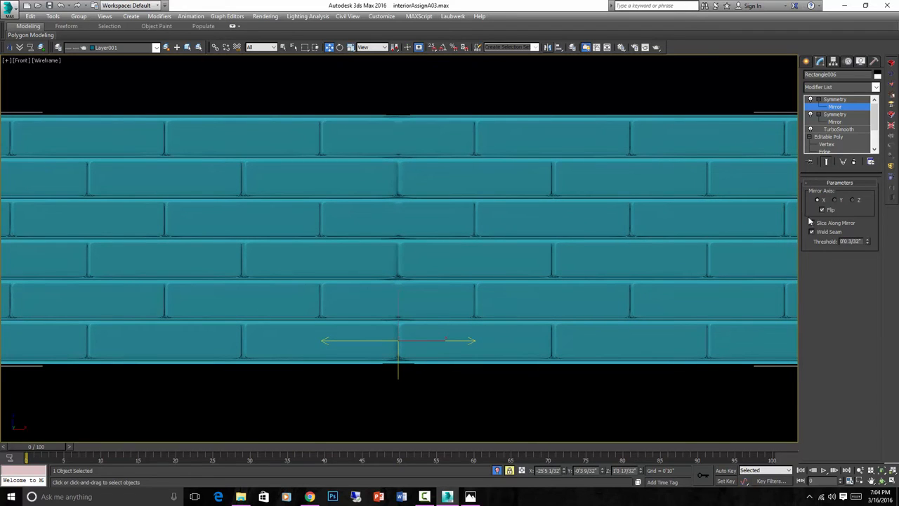
Step: Reset the second Symmetry modifier's weld seam threshold to 0 and check the mirrored walls around the fireplace box
left_click(869, 243)
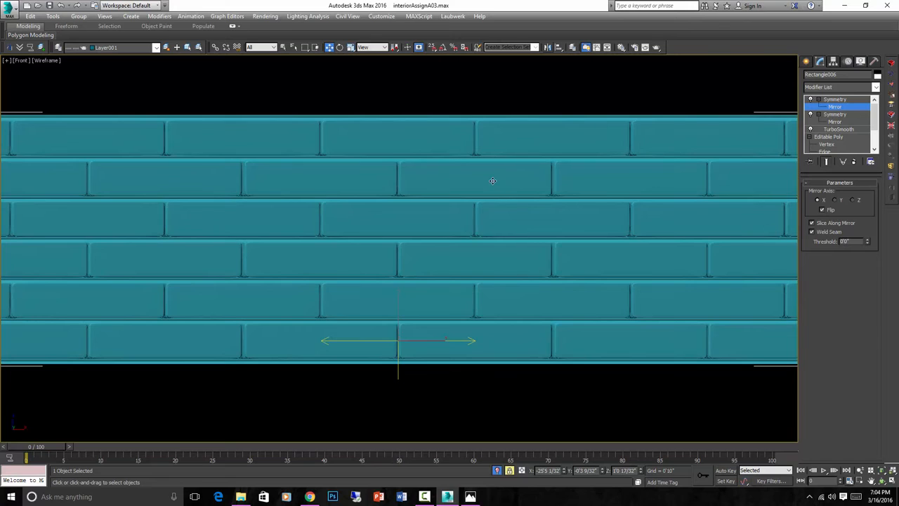
scroll(493, 181, "down", 6)
middle_click_drag(492, 181, 517, 226, "alt")
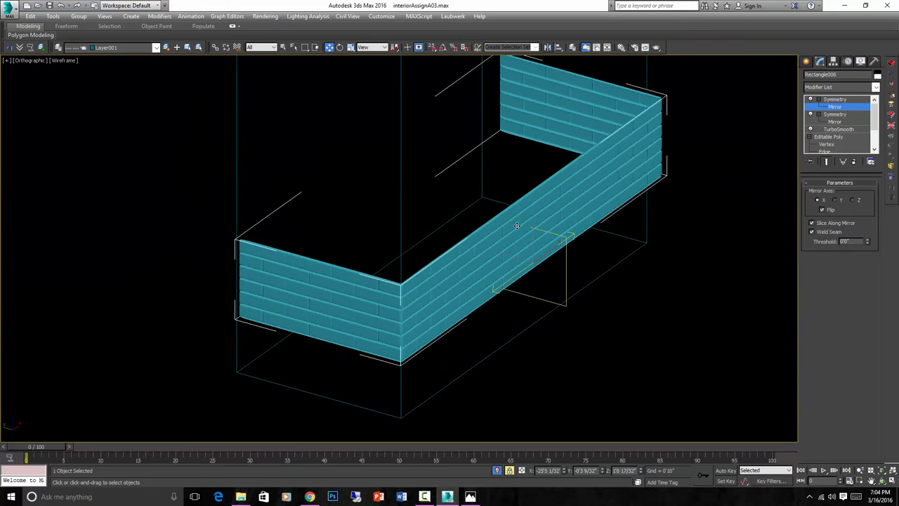
key("t")
scroll(492, 211, "down", 5)
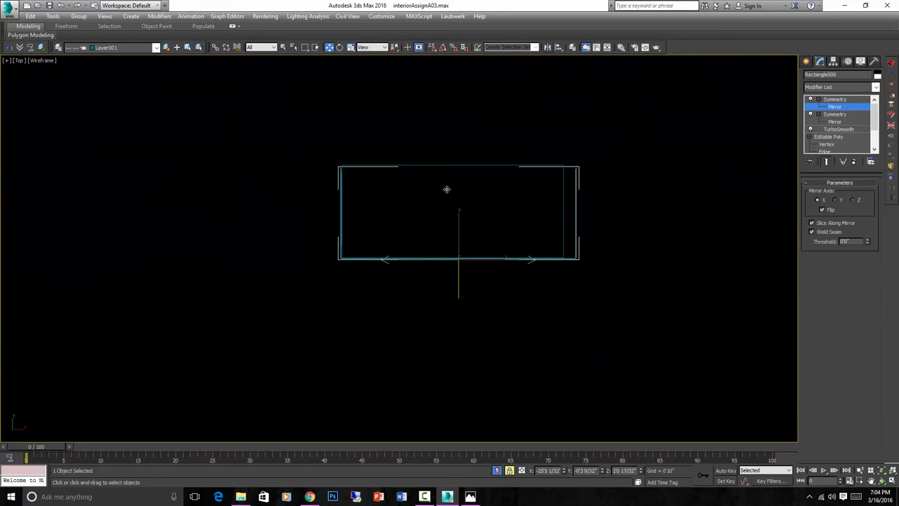
middle_click_drag(447, 189, 516, 168, "alt")
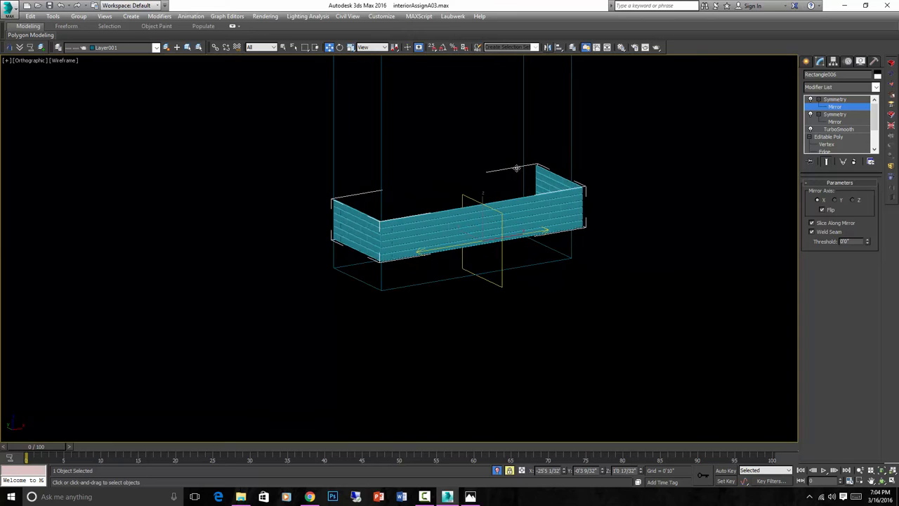
Step: Add a third Symmetry modifier to the brick wall, mirroring on the Z axis with Flip enabled
key("f")
key("z")
key("t")
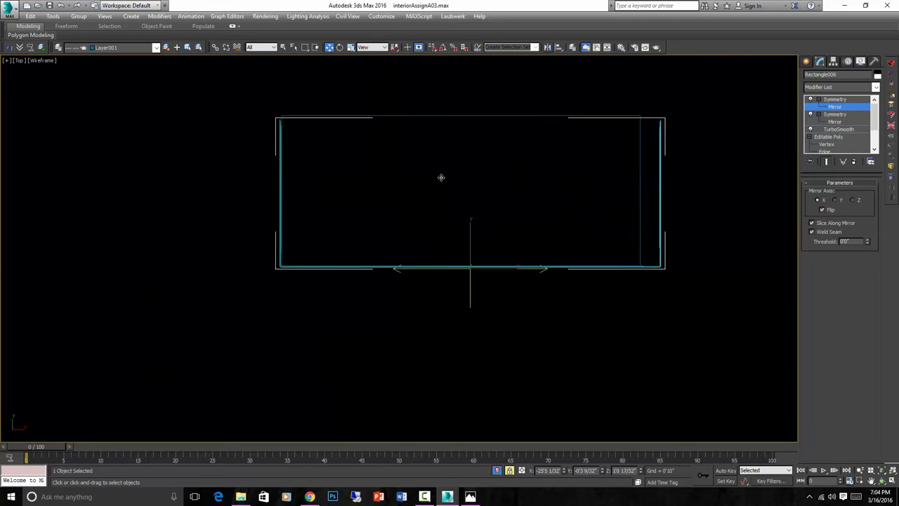
key("z")
scroll(464, 172, "down", 5)
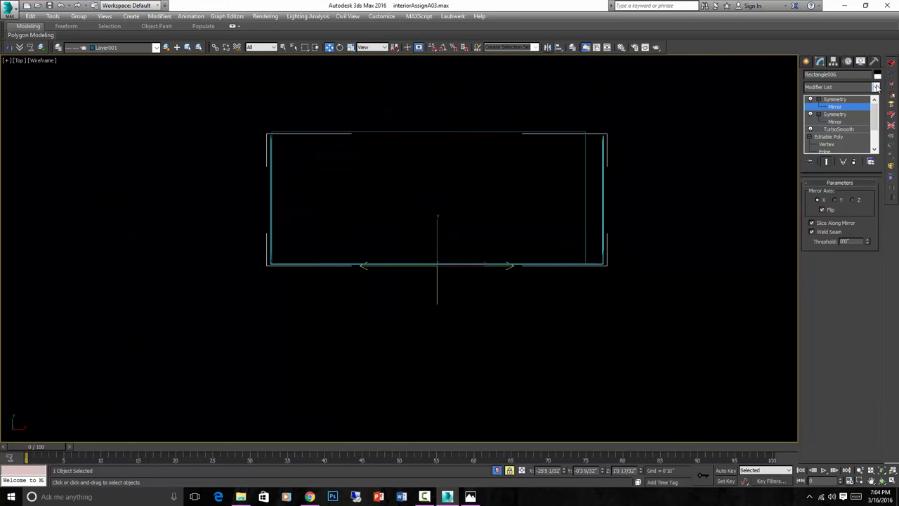
left_click(877, 87)
left_click_drag(877, 133, 890, 341)
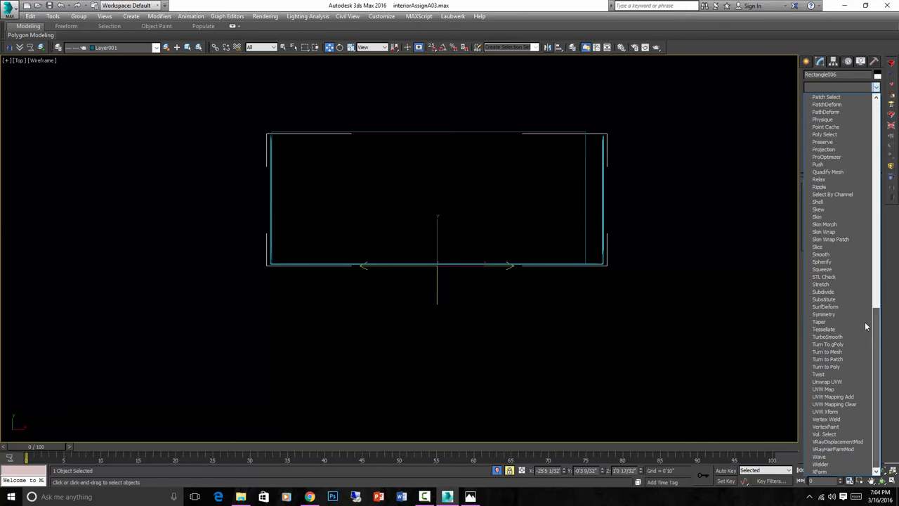
left_click(842, 314)
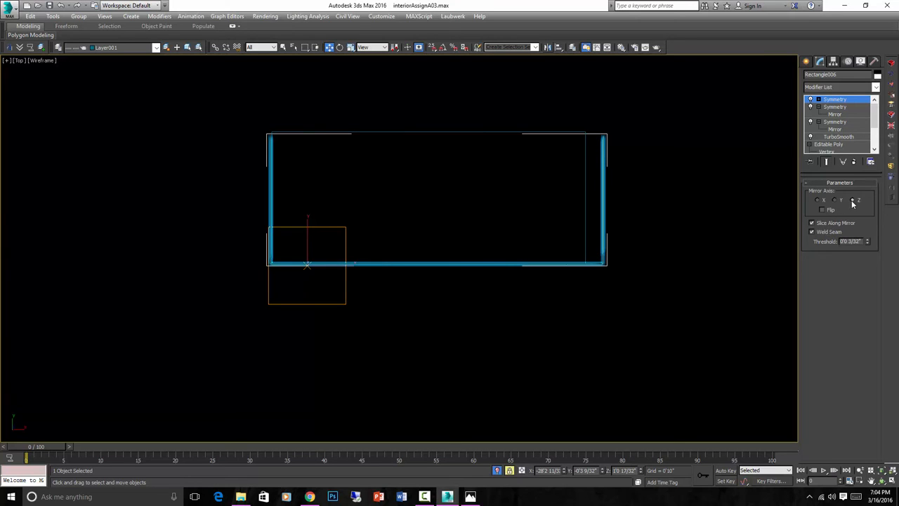
left_click(852, 200)
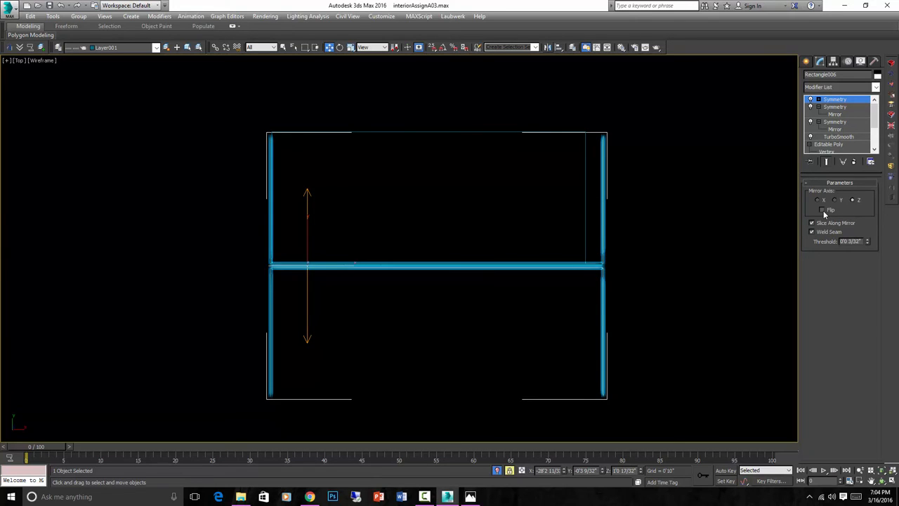
left_click(823, 210)
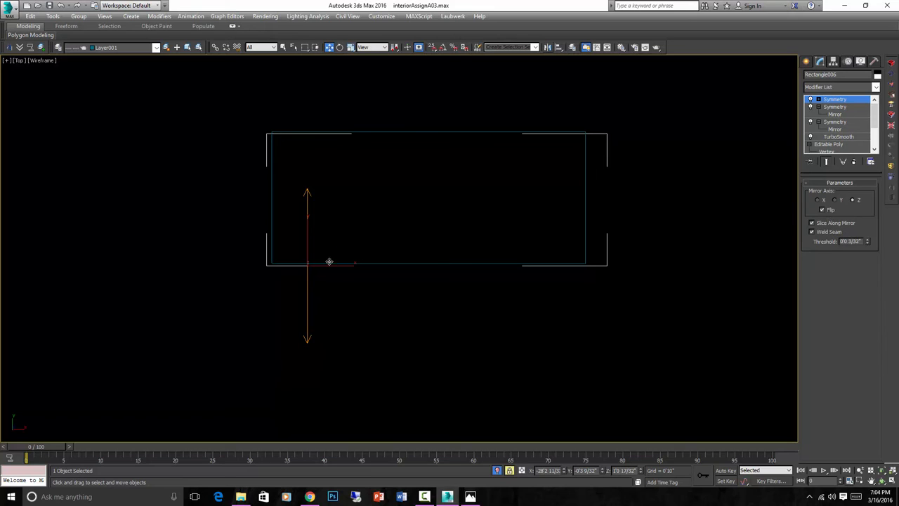
Step: Move the third Symmetry's mirror plane to the middle of the box's depth to close the brick walls around it
left_click(818, 100)
left_click(835, 107)
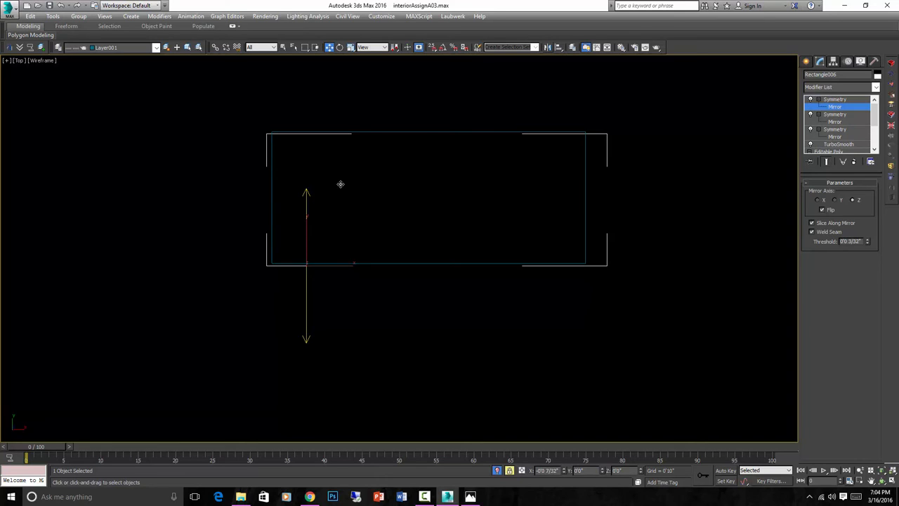
left_click_drag(340, 184, 339, 156)
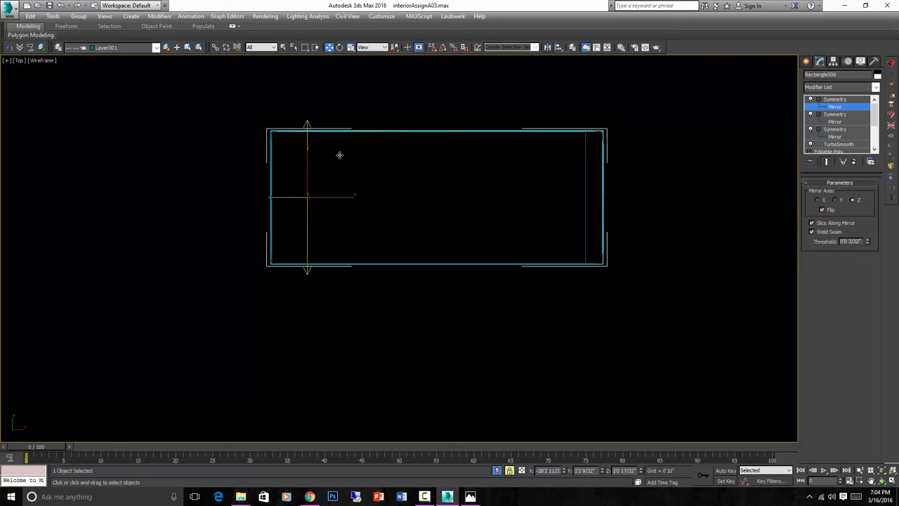
Step: With TurboSmooth turned off, align the third mirror plane to a brick joint on the side wall and reset its weld threshold to 0
key("l")
scroll(394, 258, "up", 2)
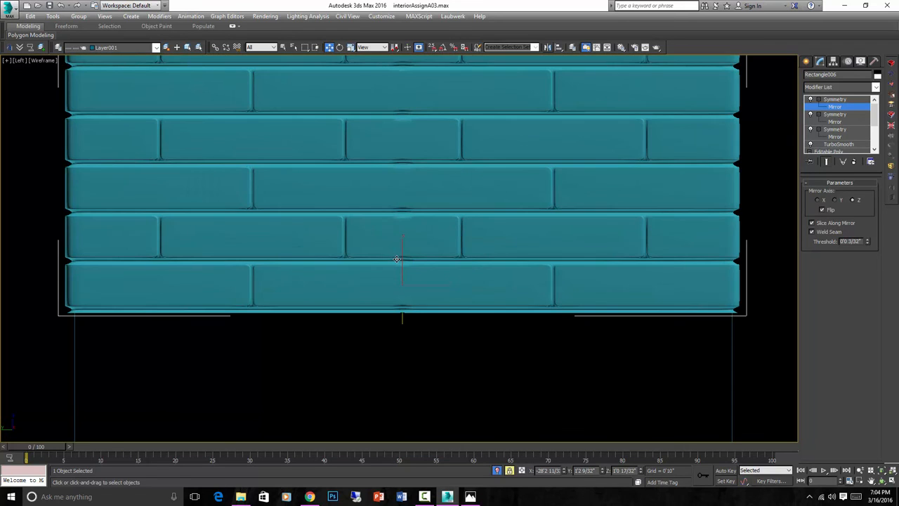
left_click(811, 144)
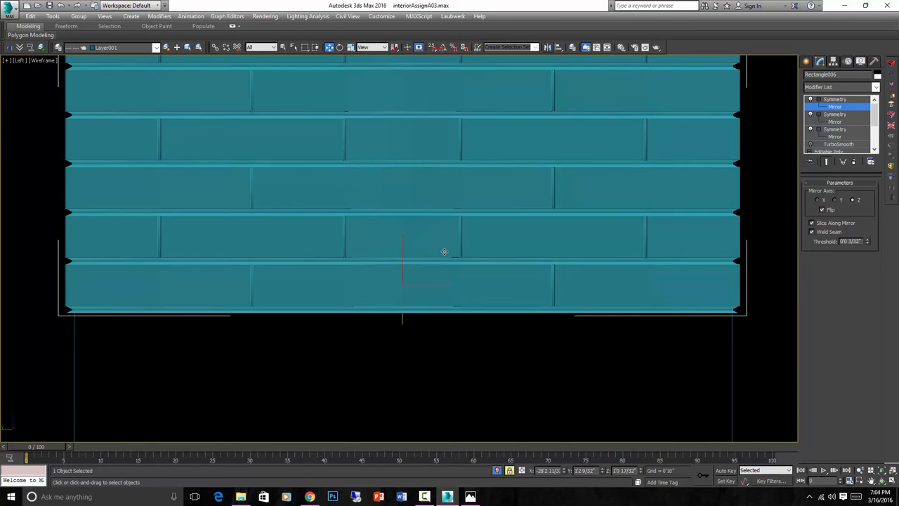
mouse_move(444, 252)
left_mouse_down()
mouse_move(400, 246)
mouse_move(374, 272)
left_mouse_up()
scroll(442, 252, "down", 2)
scroll(397, 255, "up", 5)
right_click(868, 242)
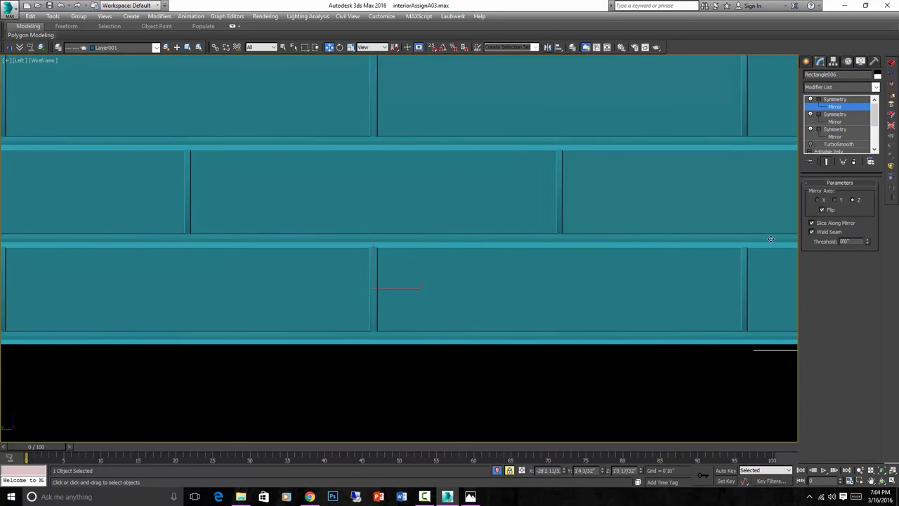
Step: Inspect the closed brick ring's walls and corners from several angles and turn TurboSmooth back on
scroll(495, 196, "down", 5)
middle_click_drag(548, 204, 564, 220, "alt")
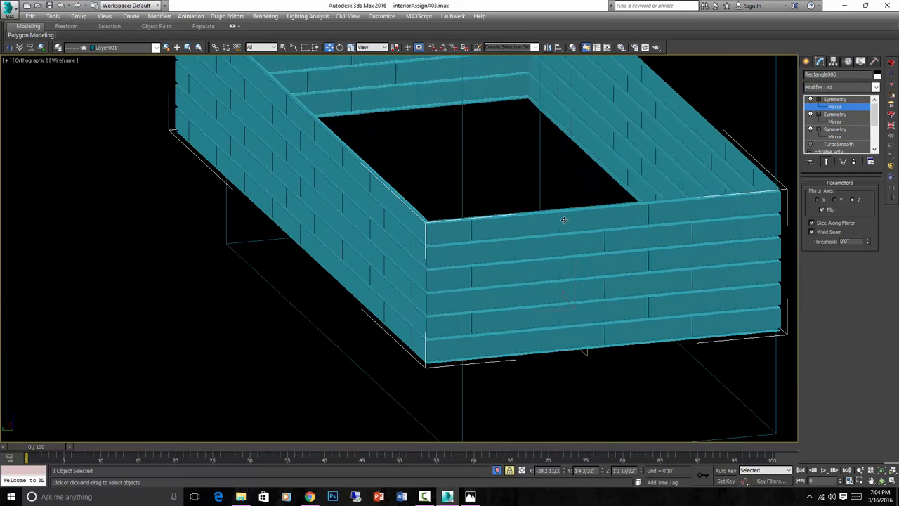
scroll(601, 241, "up", 4)
scroll(648, 251, "down", 7)
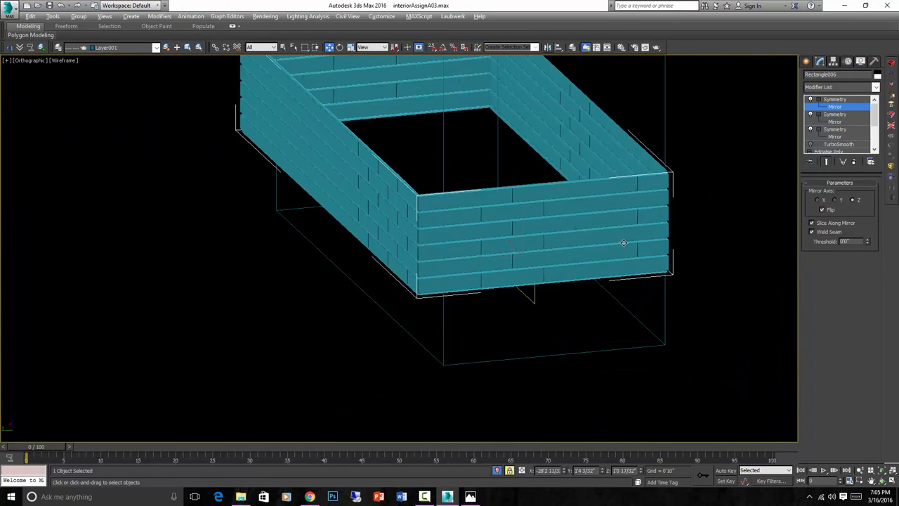
middle_click_drag(623, 243, 575, 237, "alt")
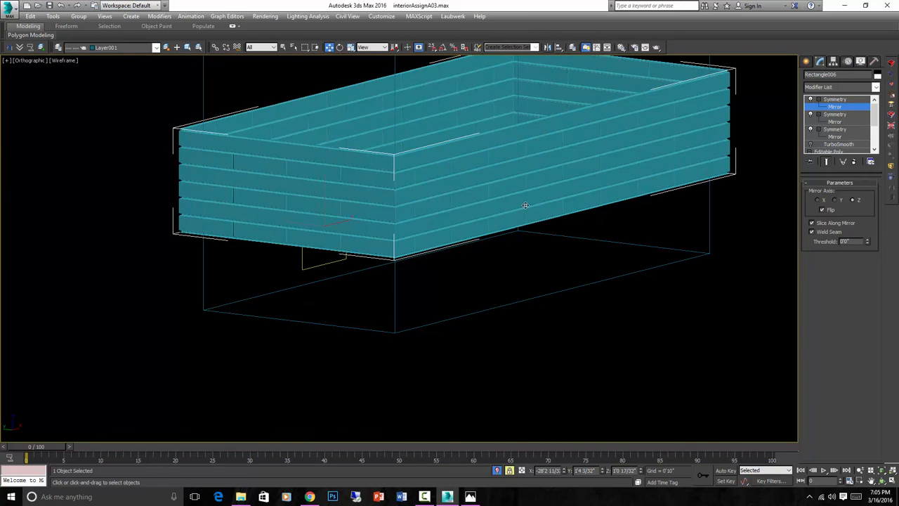
scroll(525, 206, "down", 3)
middle_click_drag(525, 205, 595, 209, "alt")
scroll(584, 213, "up", 8)
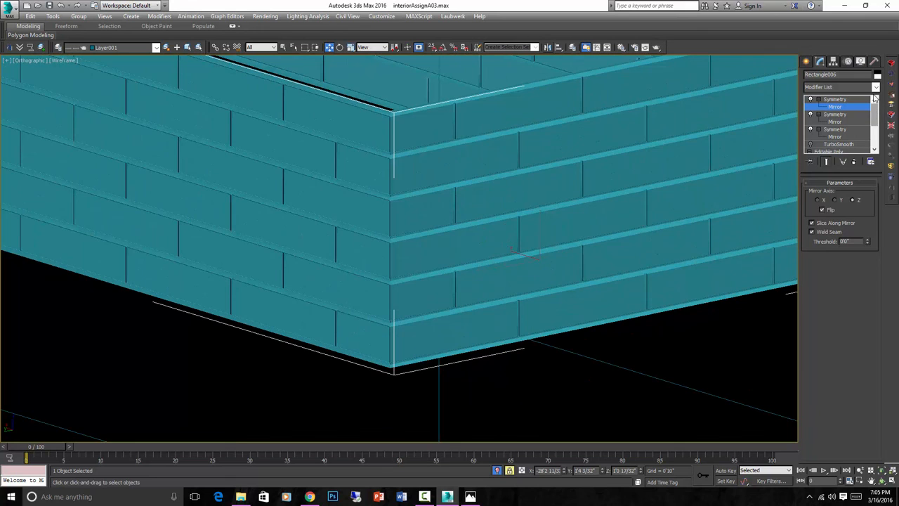
left_click(811, 145)
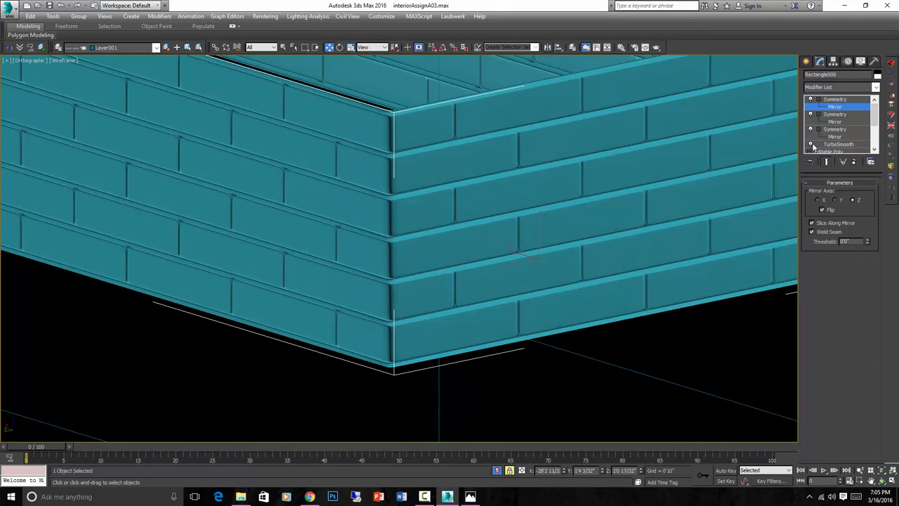
scroll(666, 185, "down", 5)
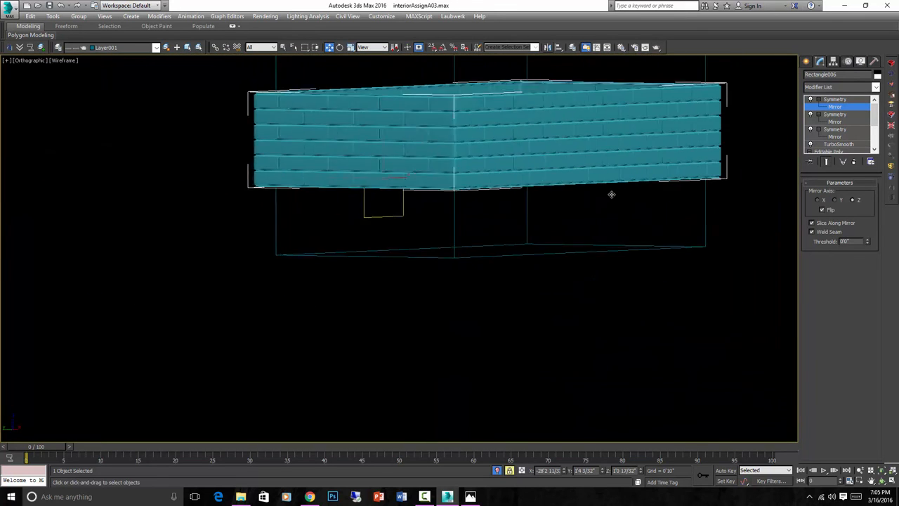